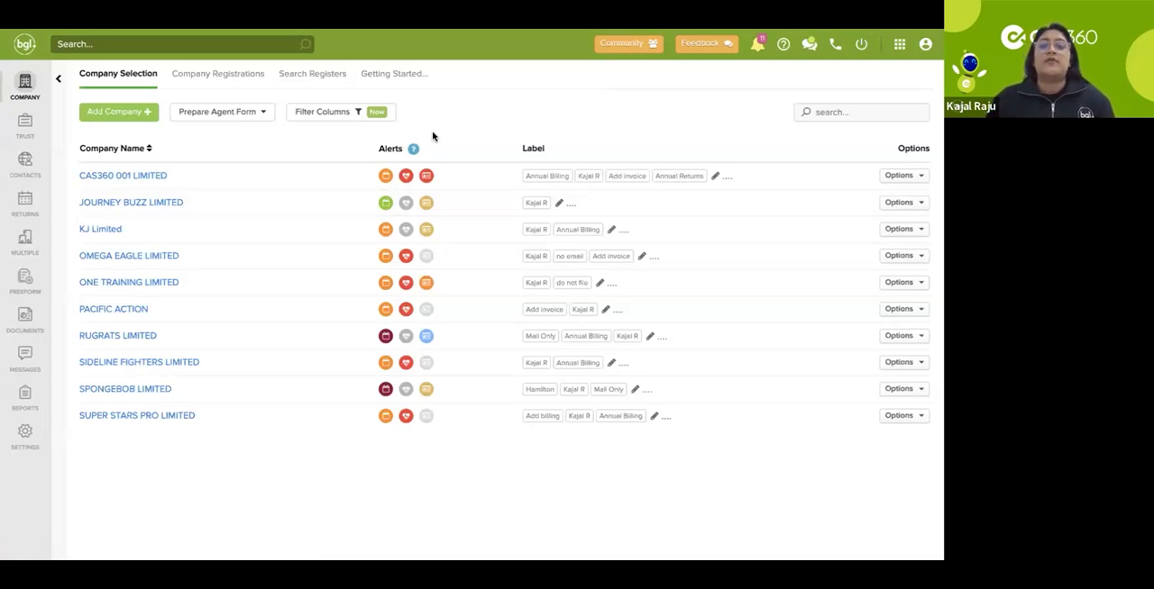
# Step: Review the annual return alert legend and the annual return alert details for JOURNEY BUZZ LIMITED
pyautogui.click(414, 148)
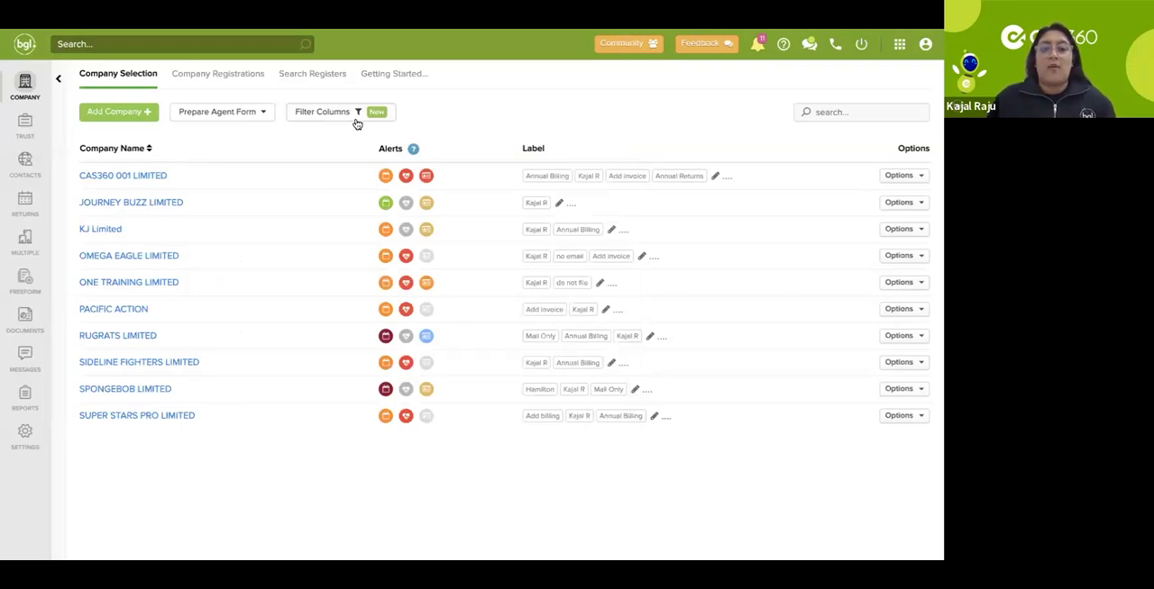
pyautogui.click(383, 203)
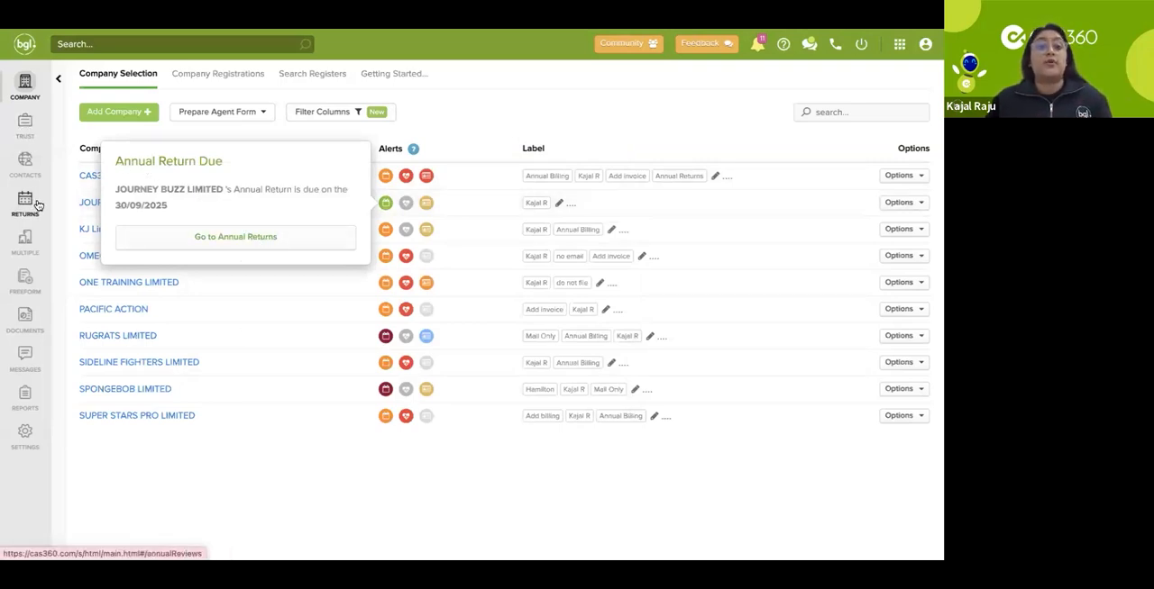
# Step: Review the Health Check and Compliance explanations in the alert legend and the health check details for OMEGA EAGLE LIMITED
pyautogui.moveTo(413, 149)
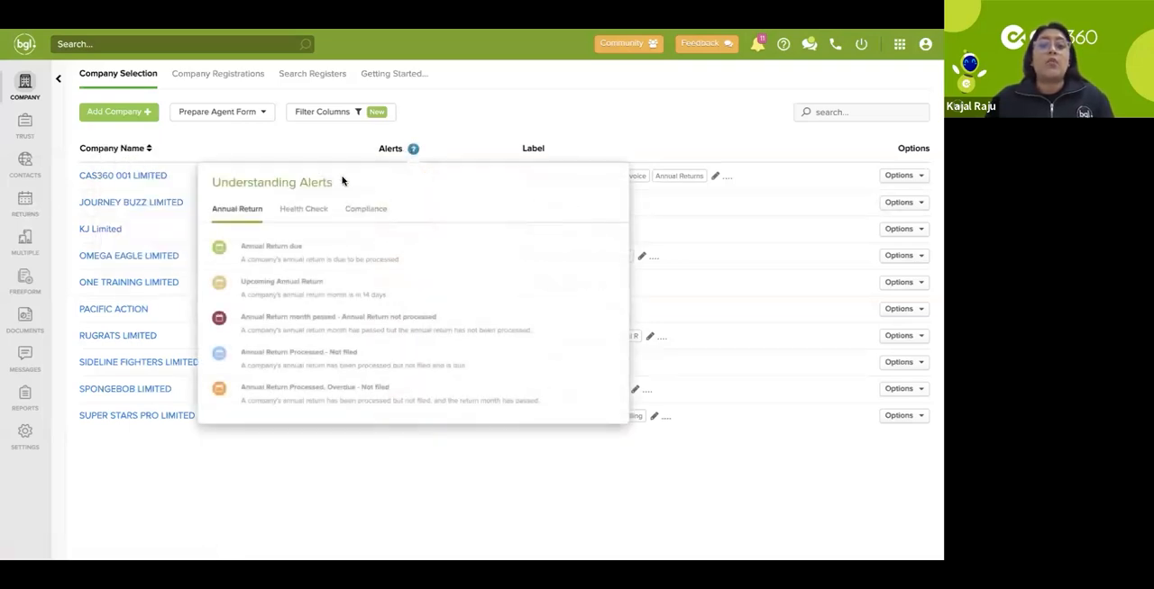
pyautogui.click(315, 208)
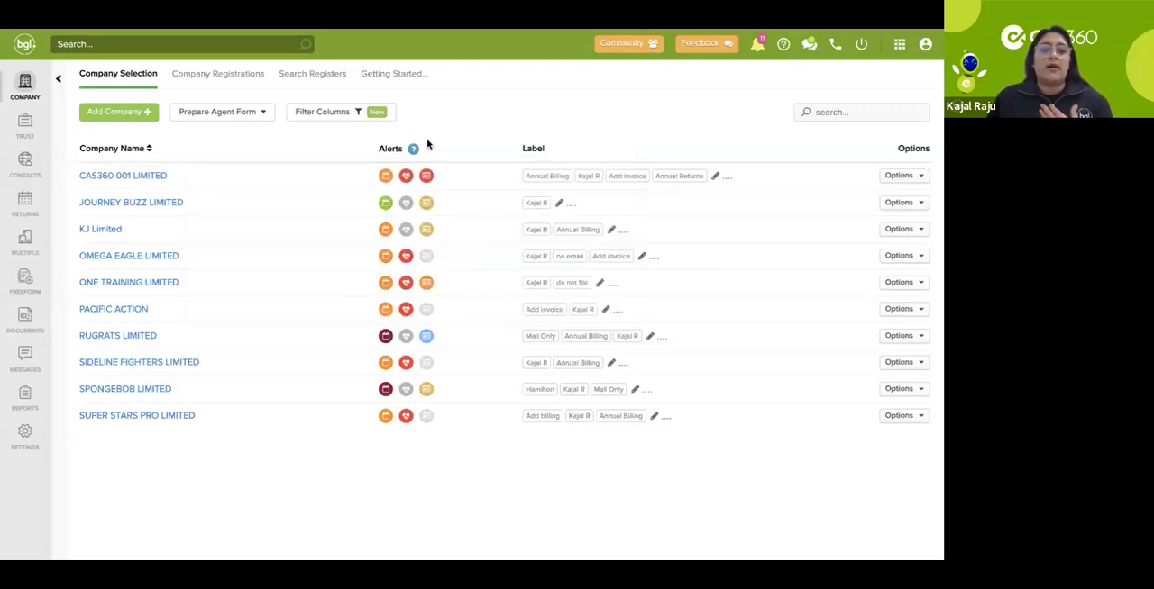
pyautogui.click(406, 258)
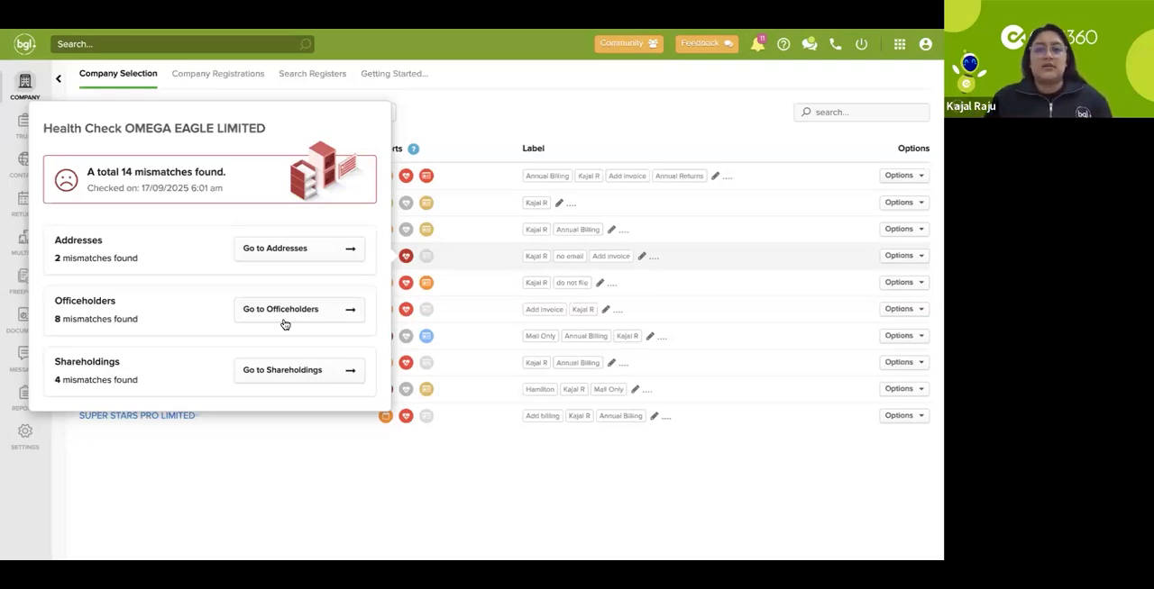
pyautogui.click(414, 149)
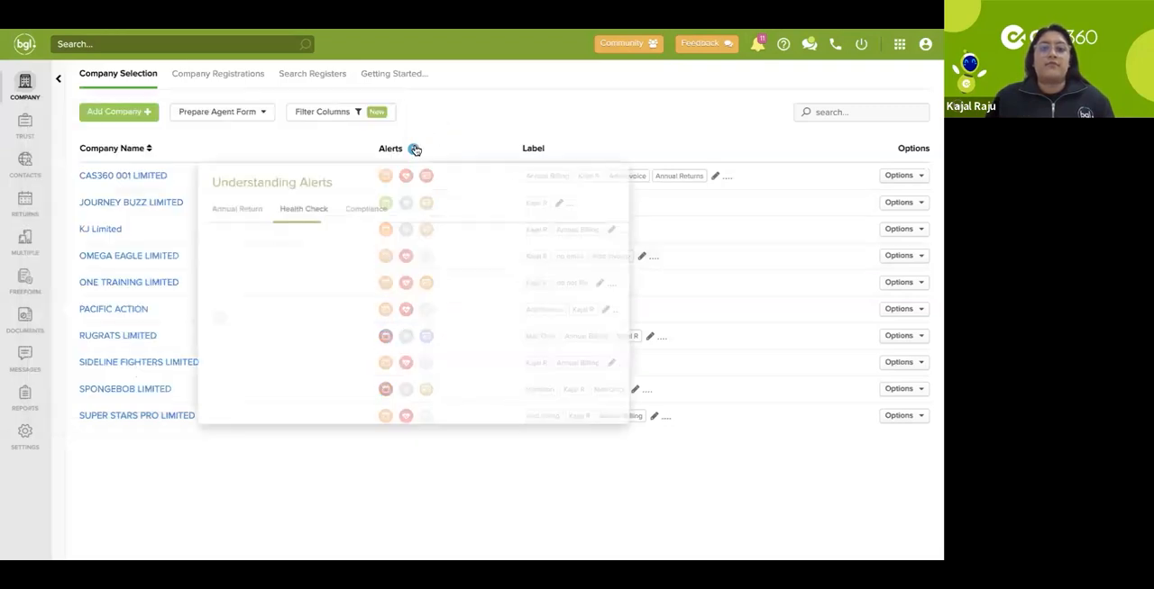
pyautogui.click(382, 207)
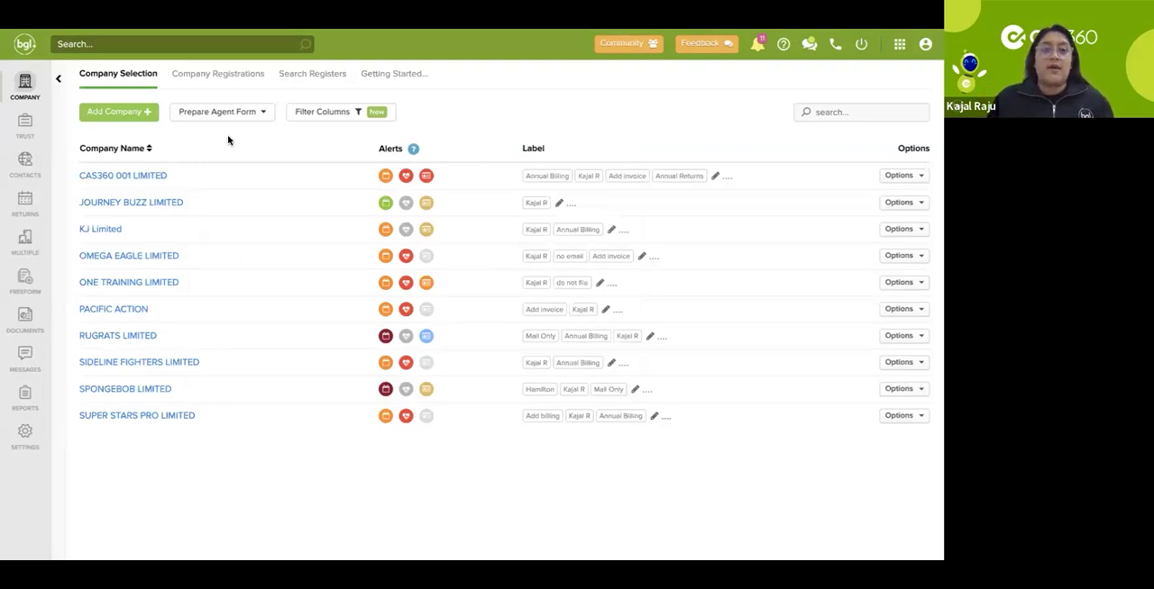
# Step: Look through the Annual Return Alert categories in the advanced filters and filter the company list by AML/CDD Compliance Alert
pyautogui.click(59, 82)
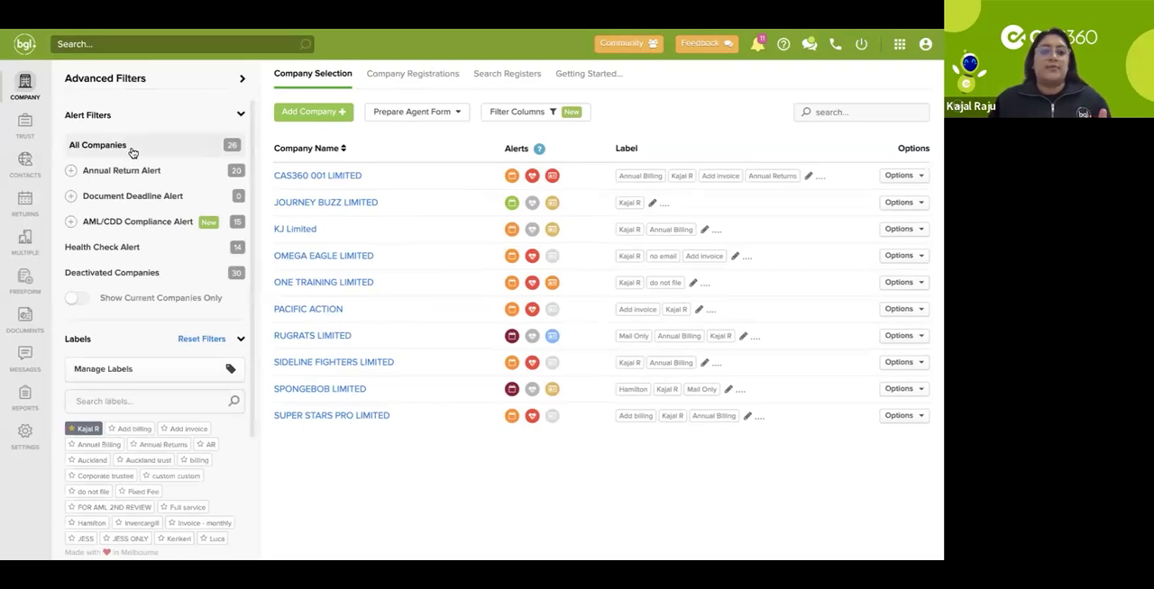
pyautogui.click(93, 174)
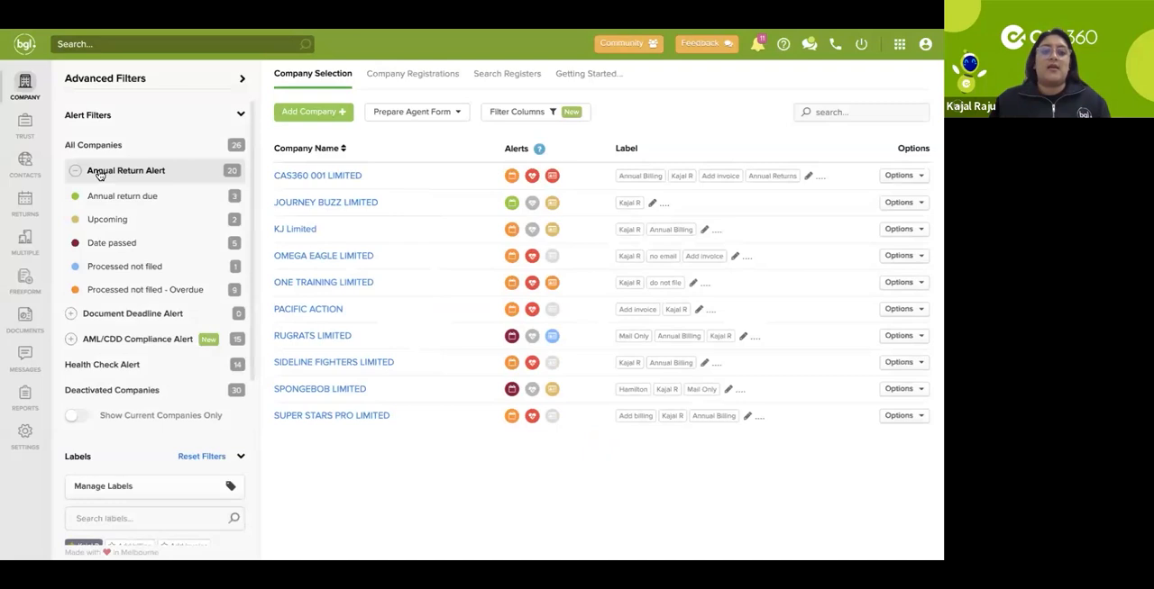
pyautogui.click(71, 341)
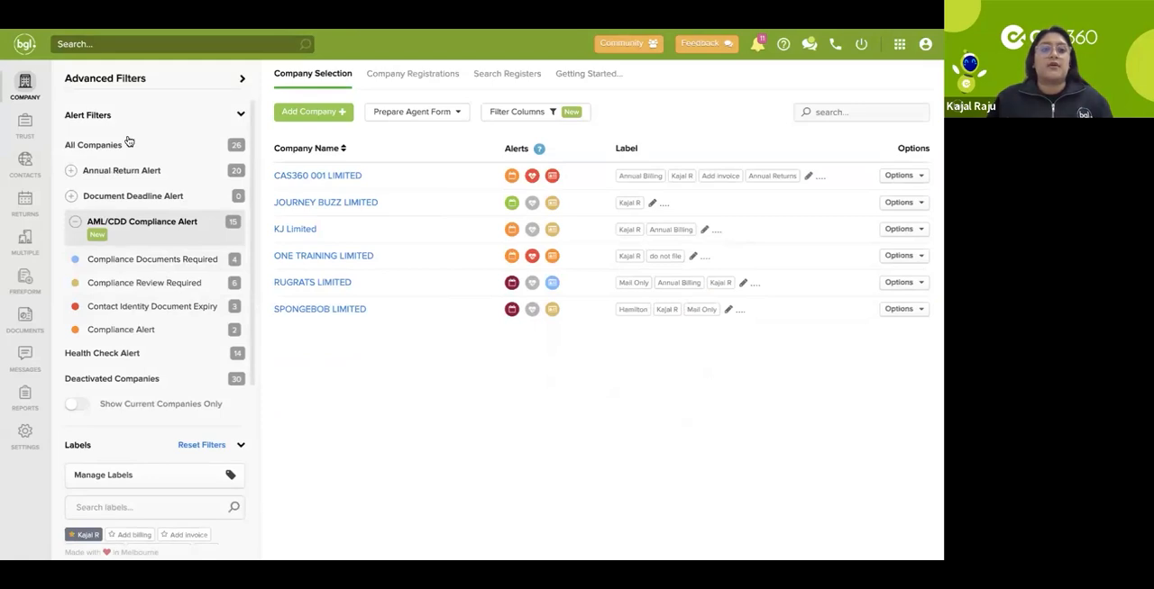
pyautogui.click(76, 222)
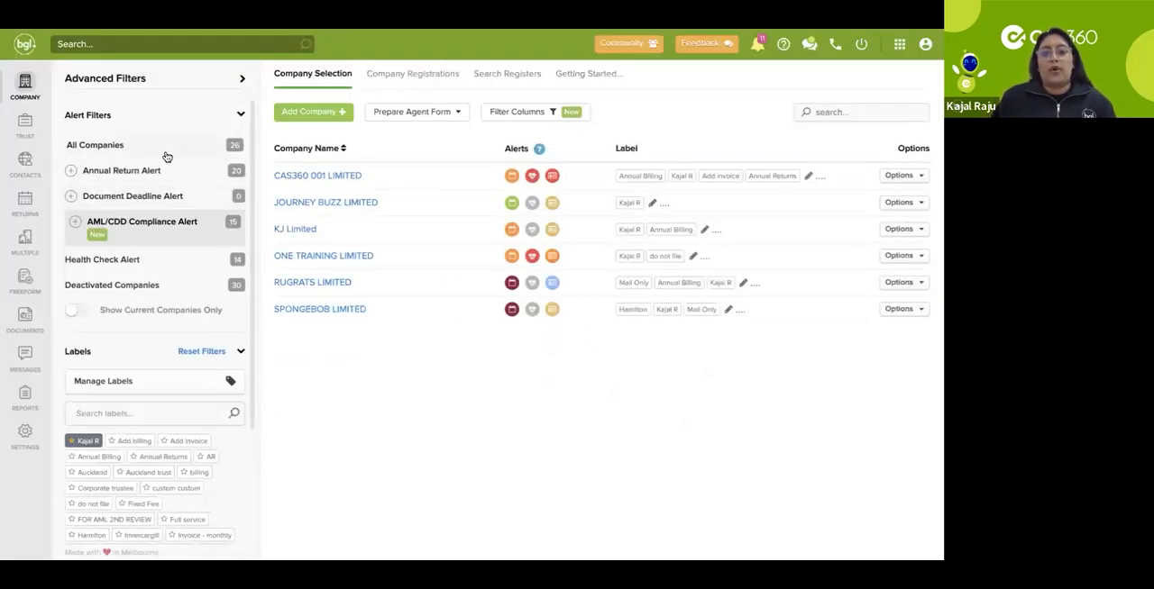
pyautogui.click(242, 82)
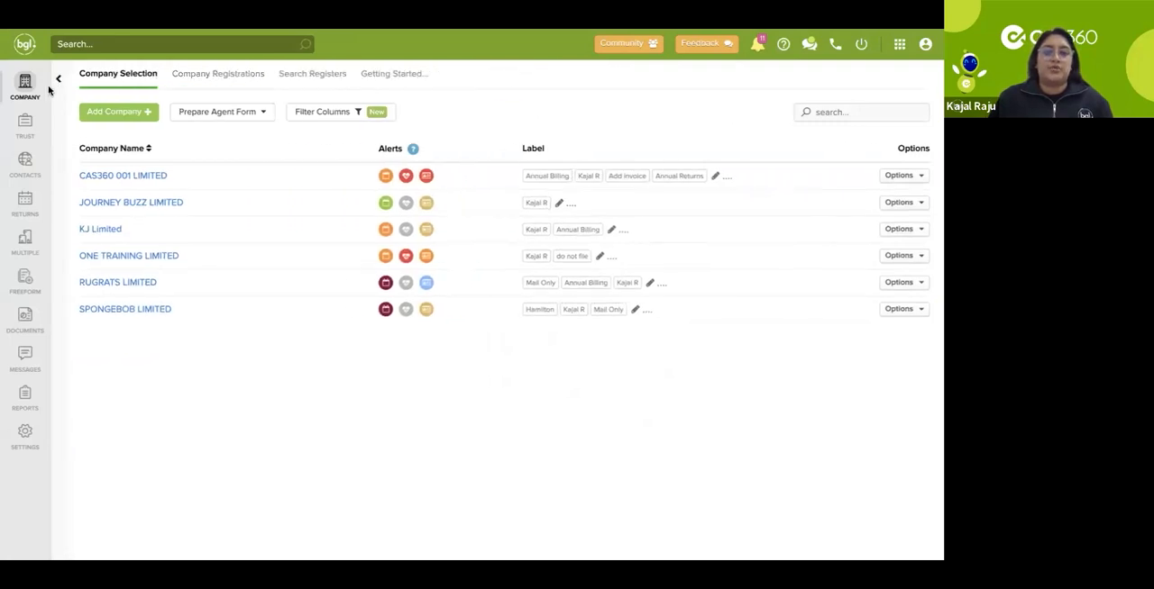
# Step: Open the New Zealand annual returns list and check the month choices for the start of the Annual Return Month range
pyautogui.click(26, 205)
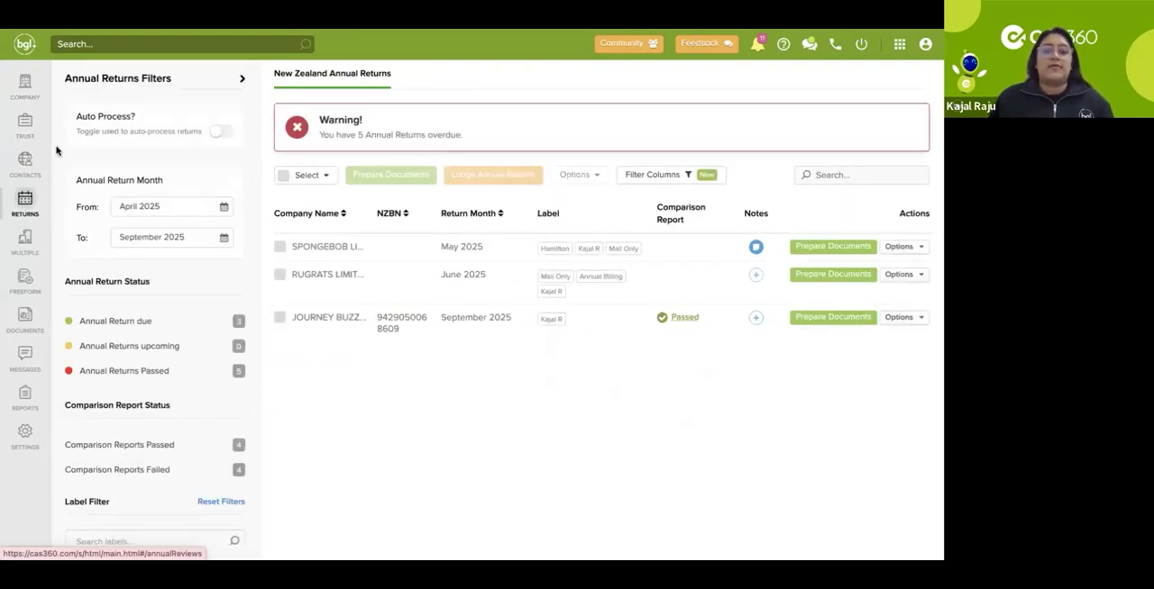
pyautogui.click(158, 207)
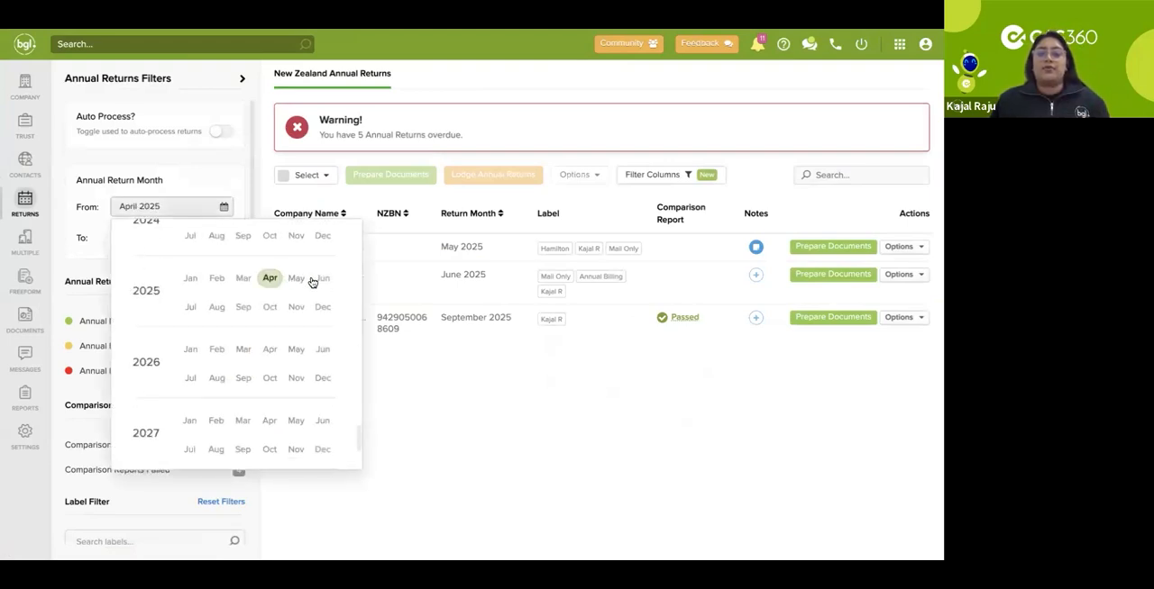
pyautogui.click(242, 311)
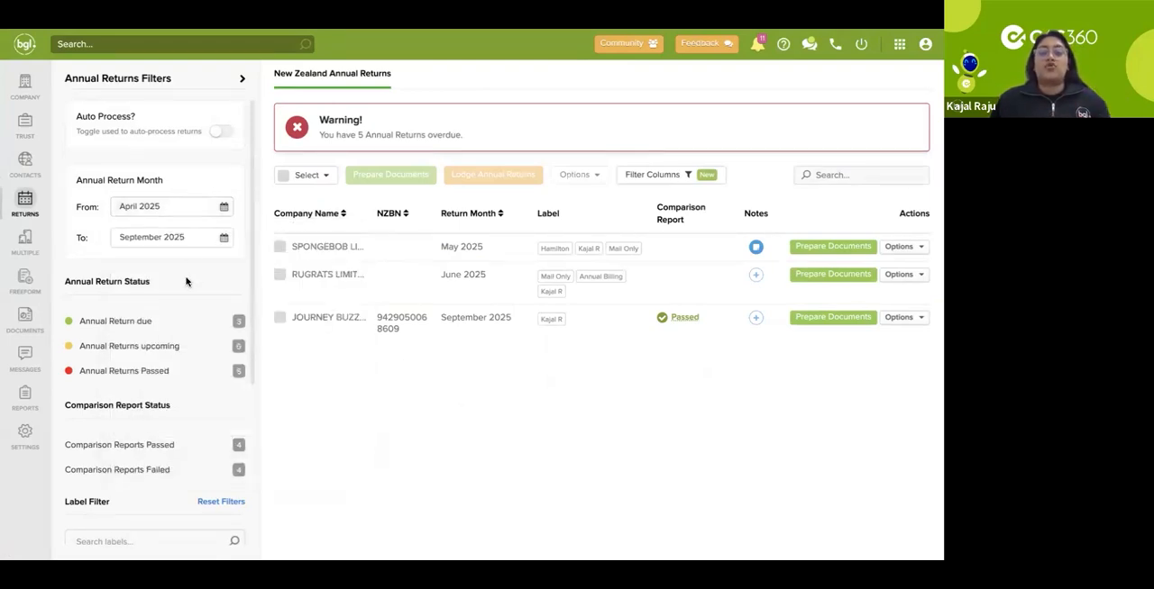
# Step: Examine the annual return status, comparison report status and label filters, and collapse the annual returns filters
pyautogui.scroll(-1, 187, 284)
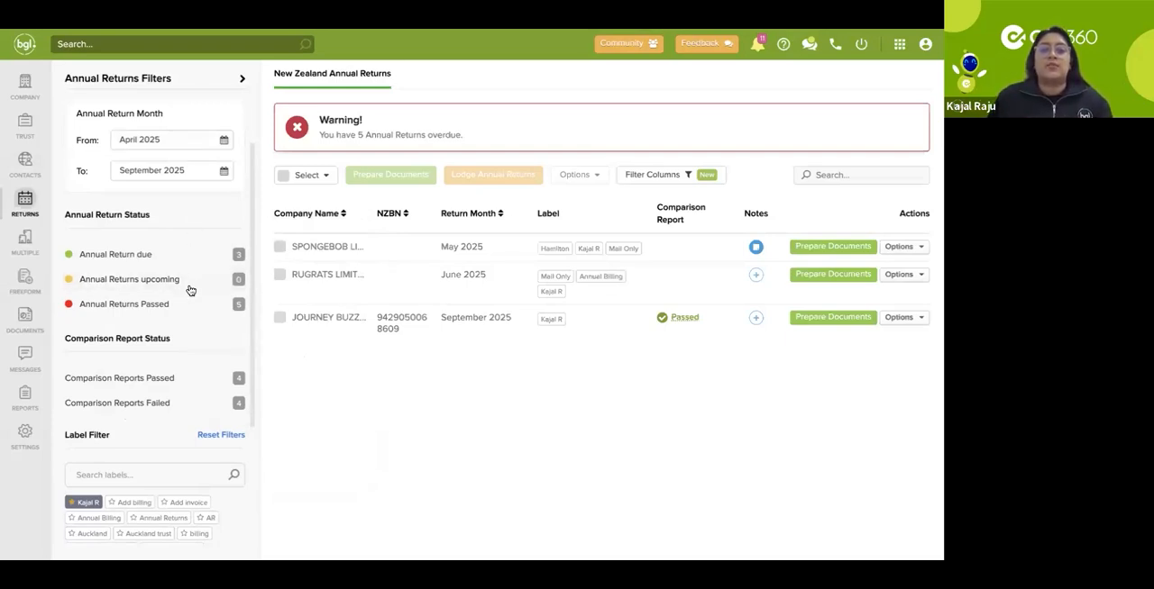
pyautogui.scroll(-1, 189, 289)
pyautogui.scroll(-1, 188, 288)
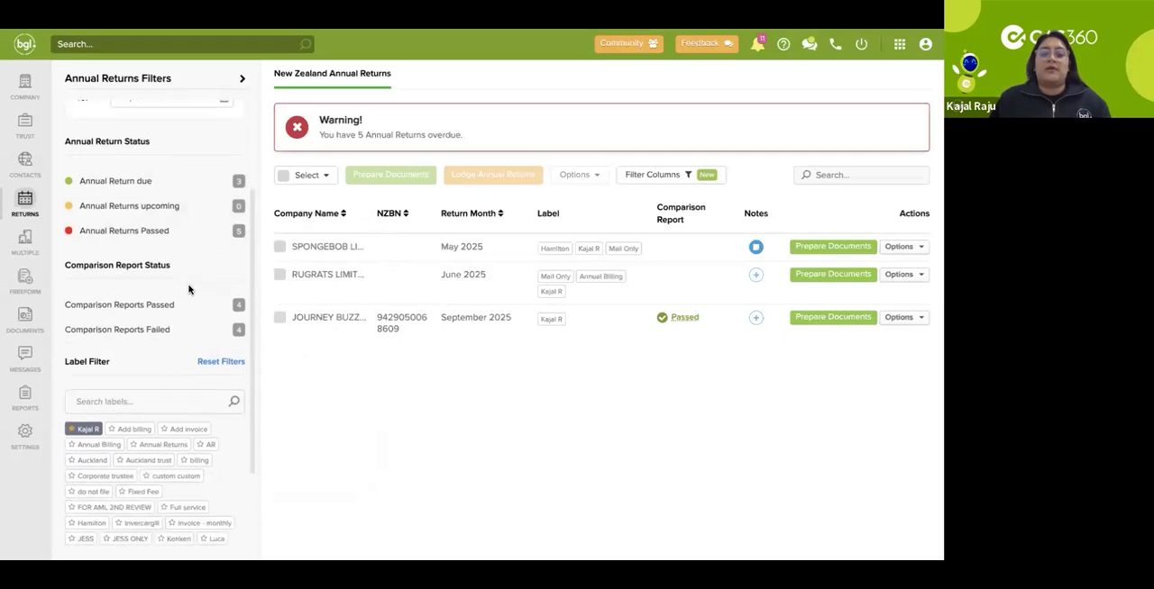
pyautogui.scroll(2, 192, 288)
pyautogui.scroll(1, 192, 289)
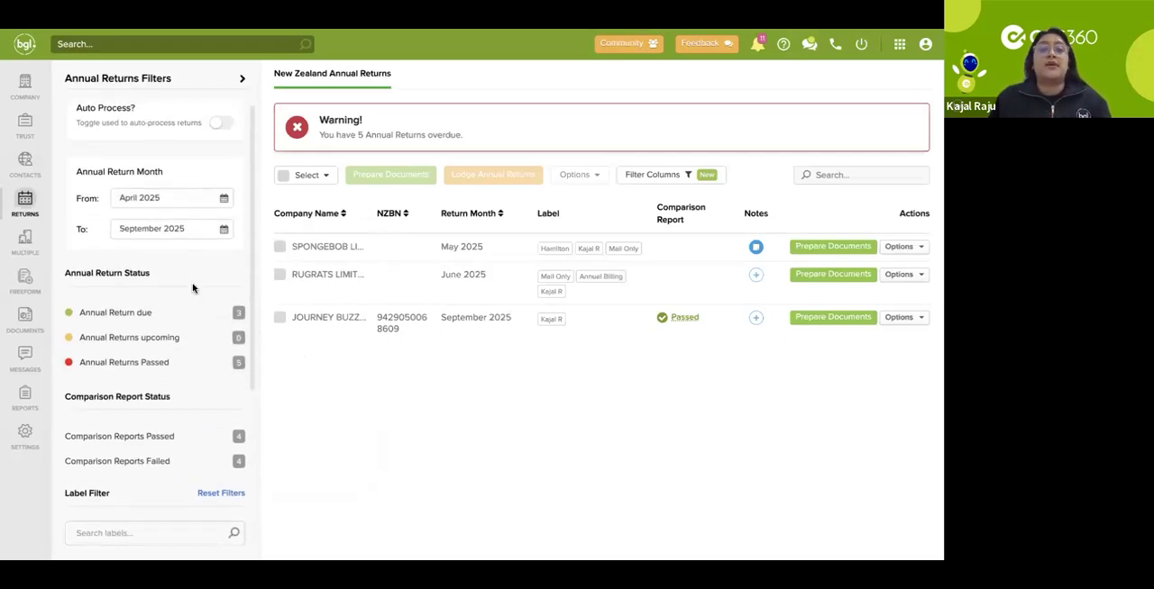
pyautogui.click(243, 80)
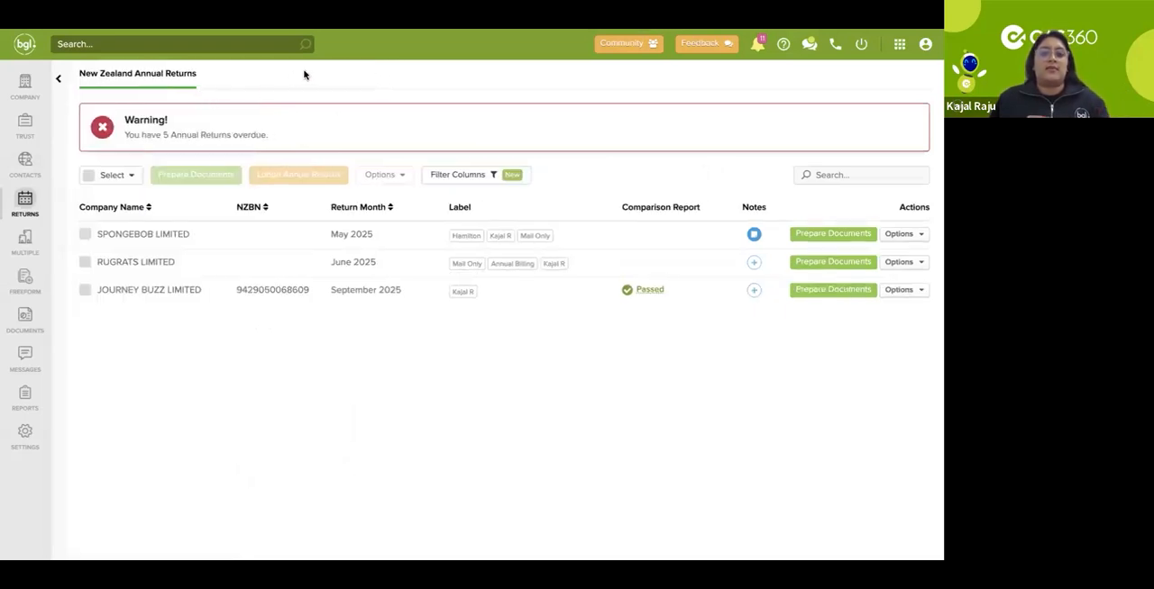
# Step: Select all companies in the annual returns list and deselect them all again
pyautogui.click(129, 184)
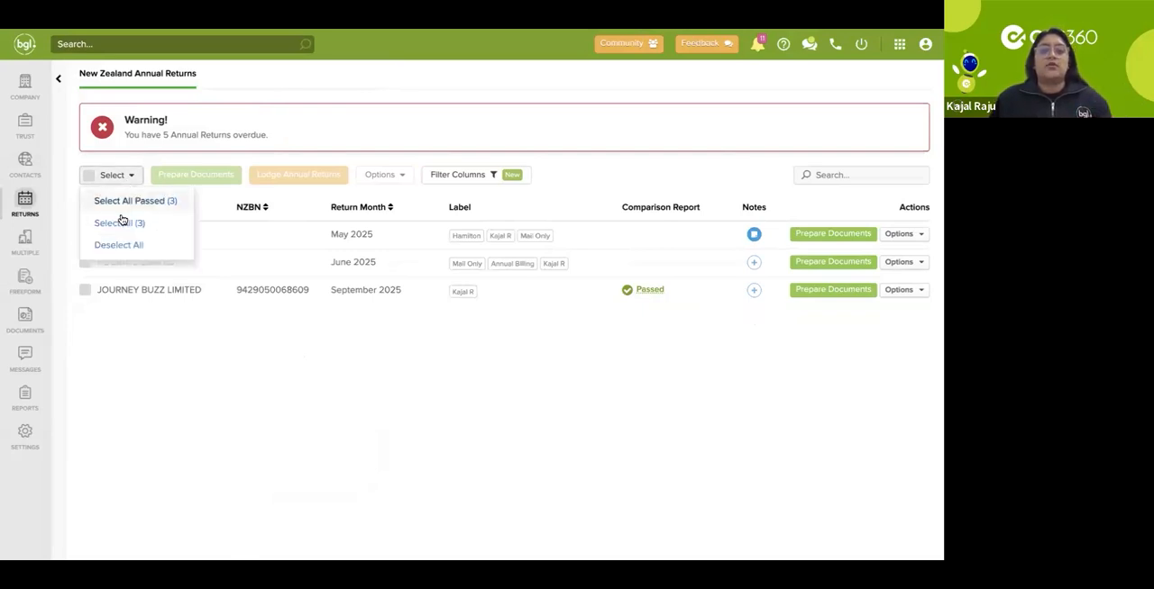
pyautogui.click(119, 222)
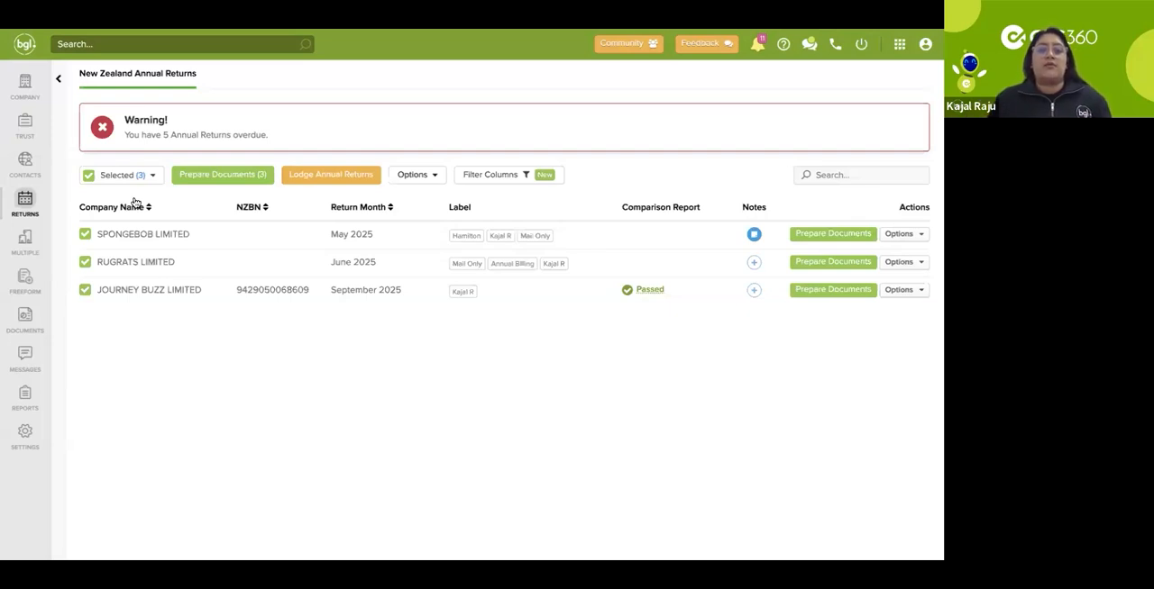
pyautogui.click(134, 180)
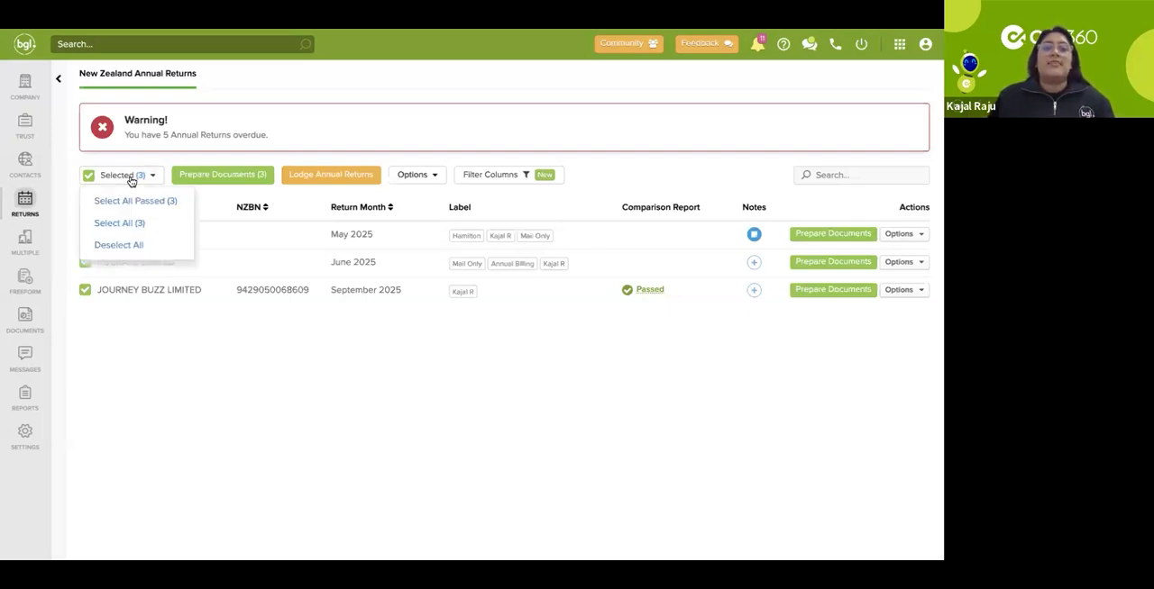
pyautogui.click(121, 245)
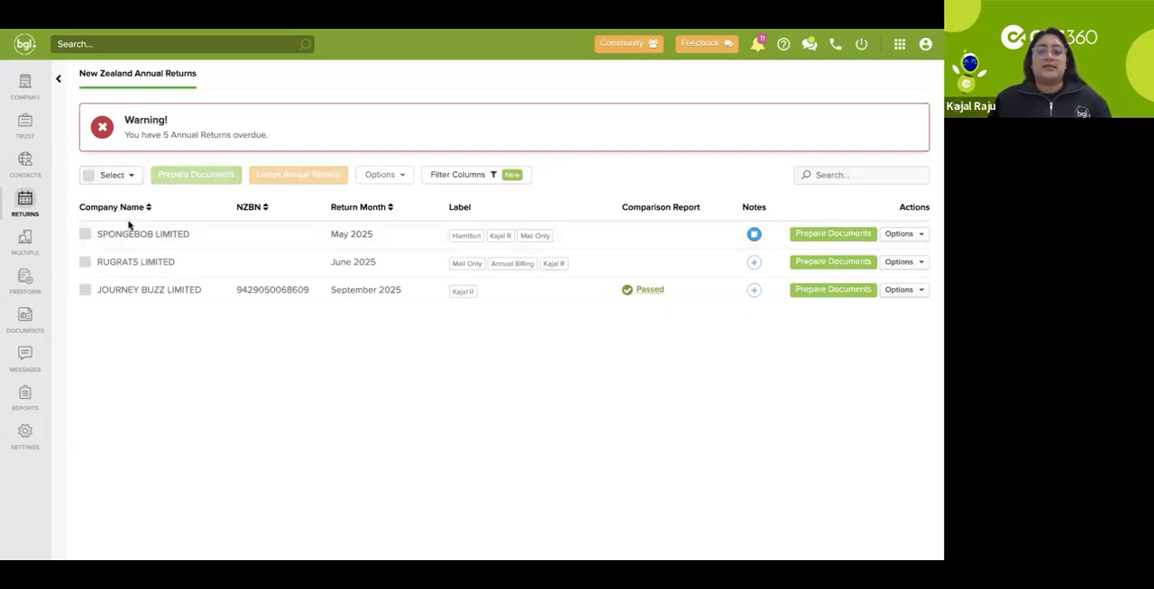
# Step: Select the annual return of JOURNEY BUZZ LIMITED and export its comparison report
pyautogui.click(85, 291)
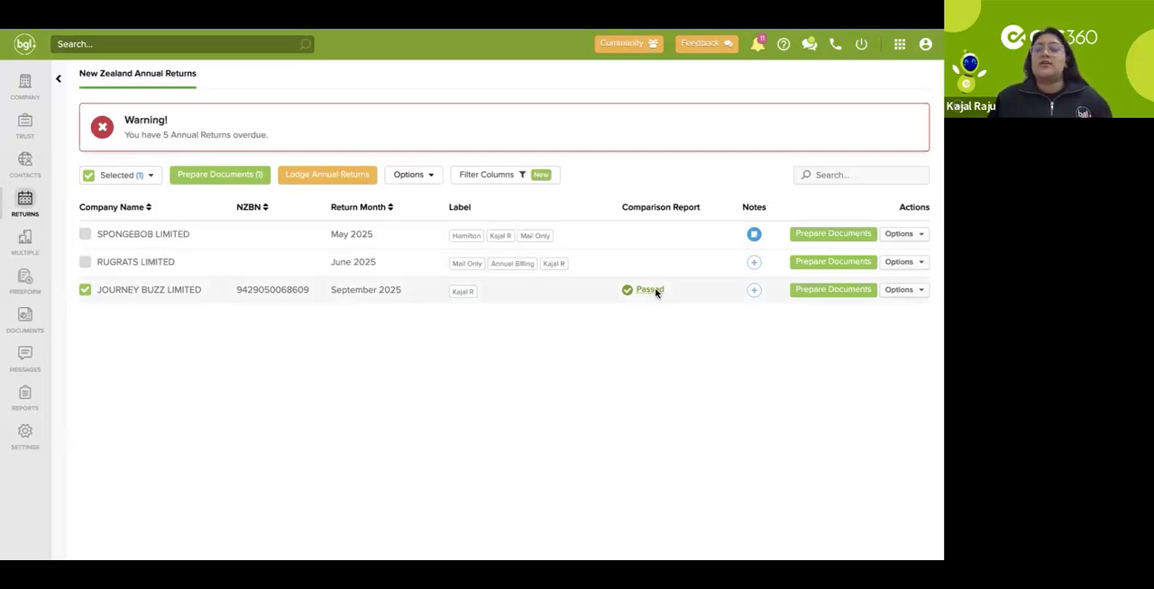
pyautogui.click(919, 291)
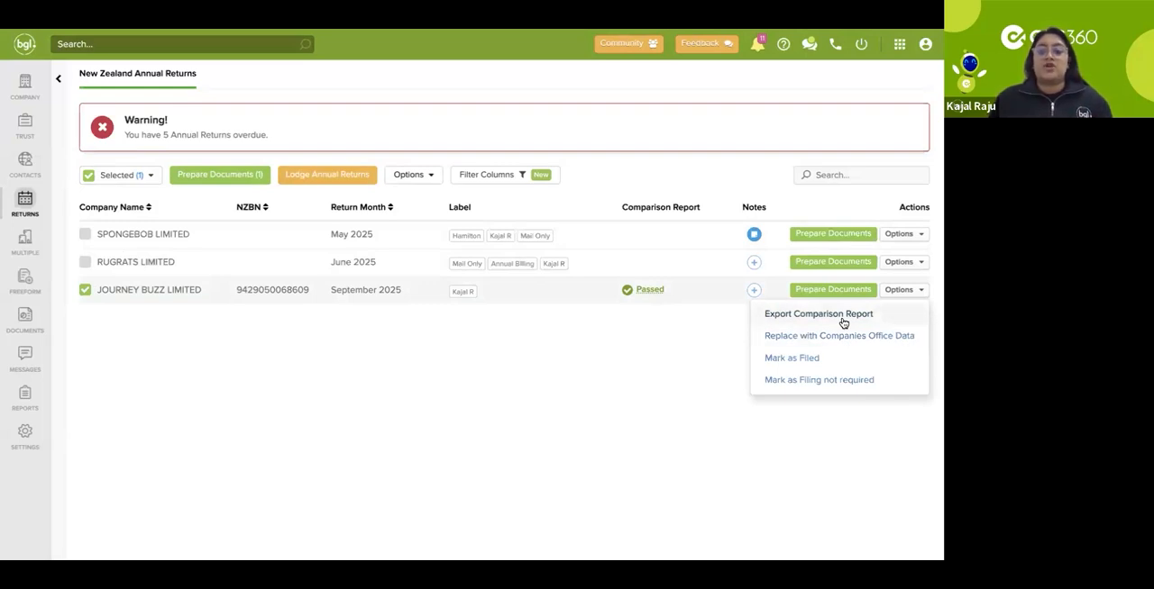
pyautogui.click(842, 322)
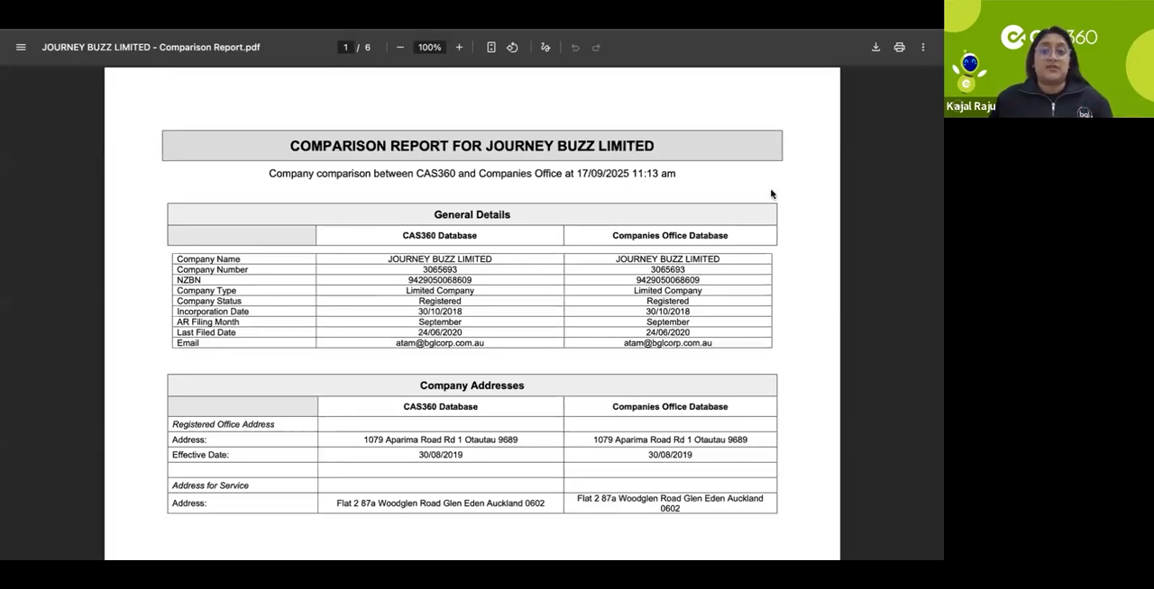
# Step: Review the JOURNEY BUZZ LIMITED comparison report from general details and addresses through officers, shareholders and ultimate holding company, and close it
pyautogui.scroll(-1, 771, 193)
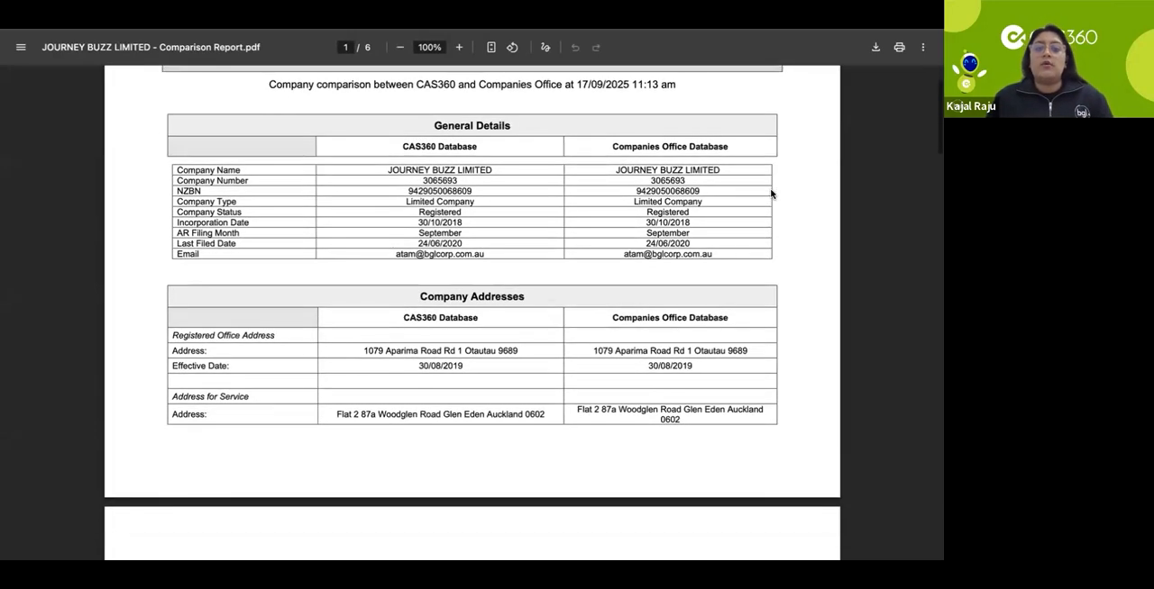
pyautogui.scroll(-1, 770, 194)
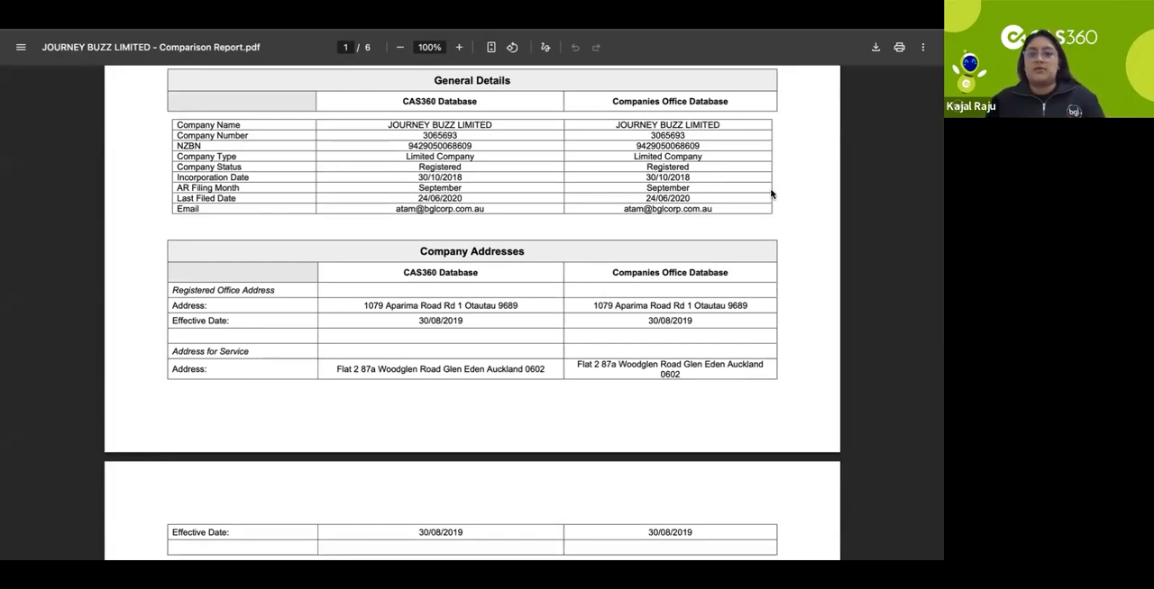
pyautogui.scroll(-1, 770, 194)
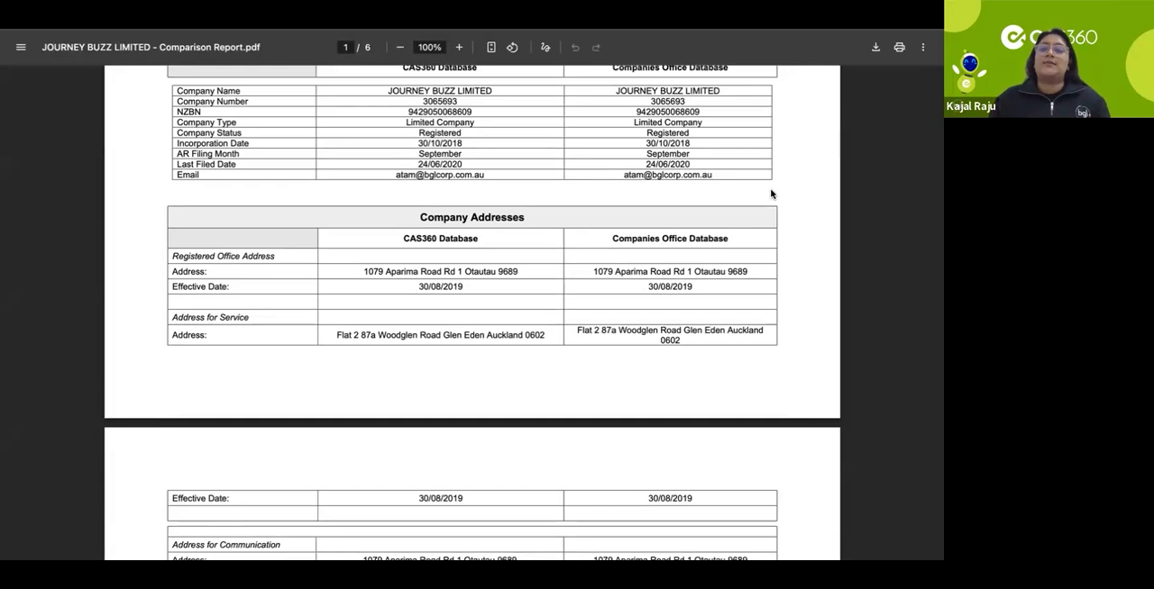
pyautogui.scroll(-8, 770, 194)
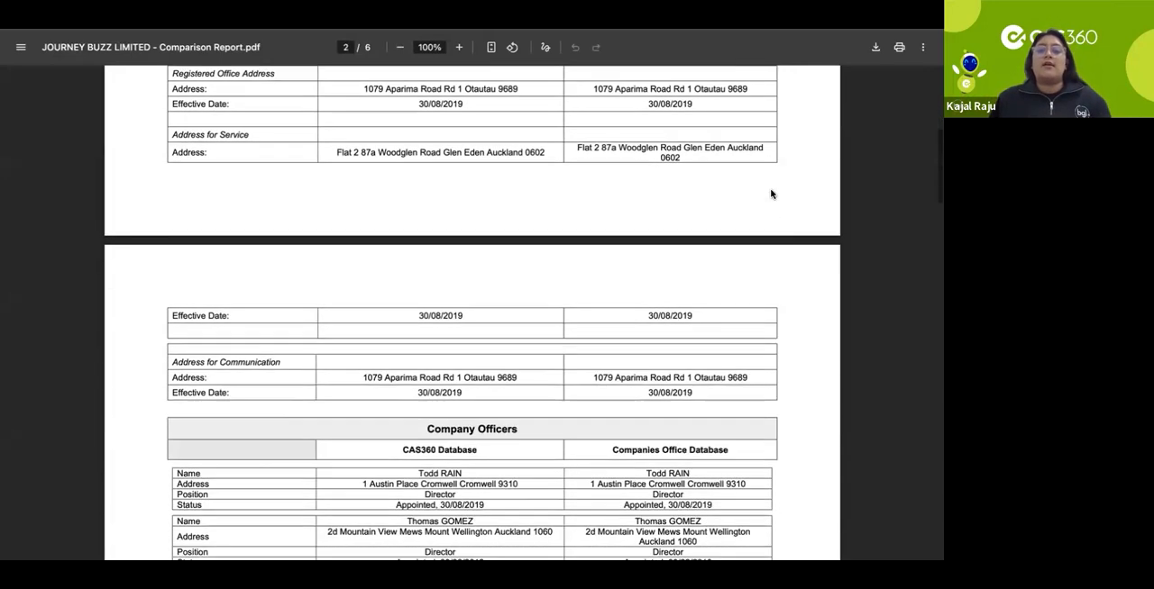
pyautogui.scroll(-1, 771, 194)
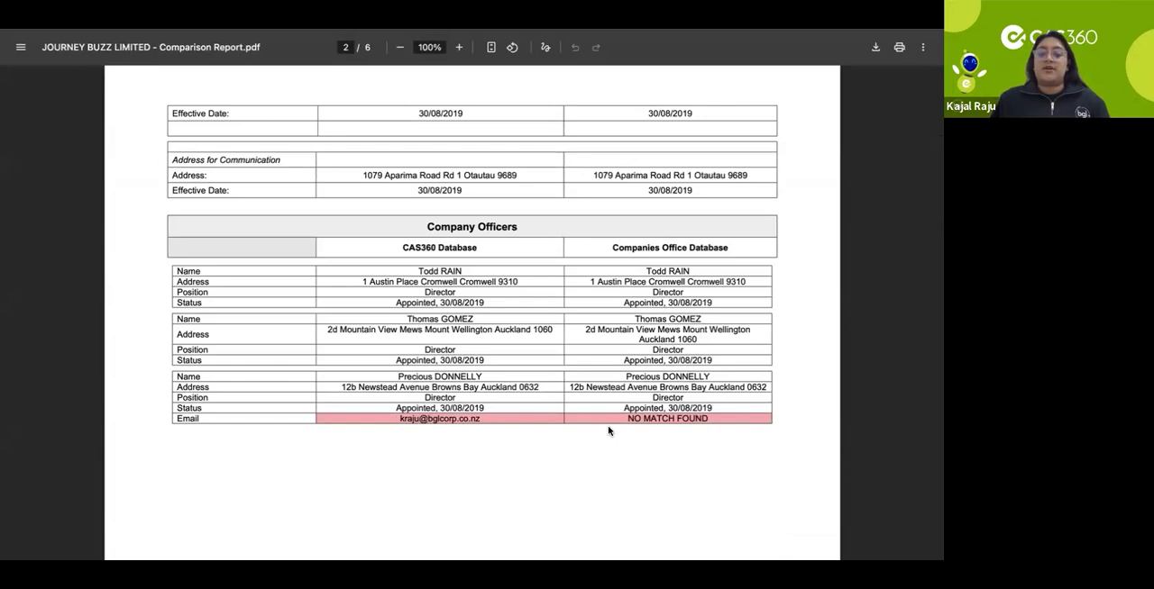
pyautogui.scroll(-3, 602, 433)
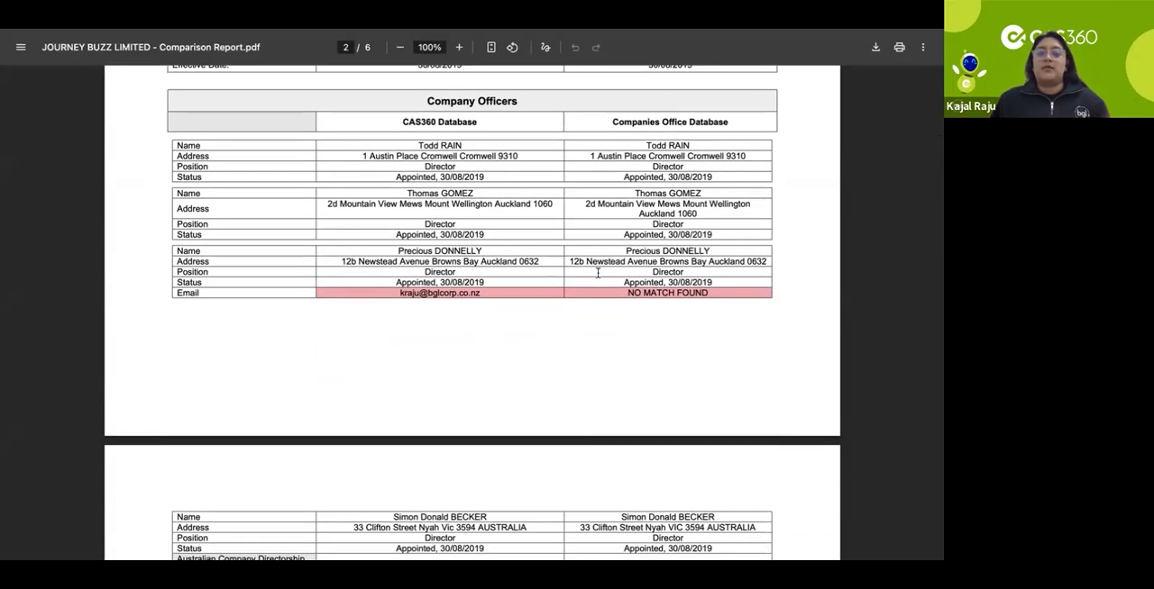
pyautogui.scroll(-7, 670, 304)
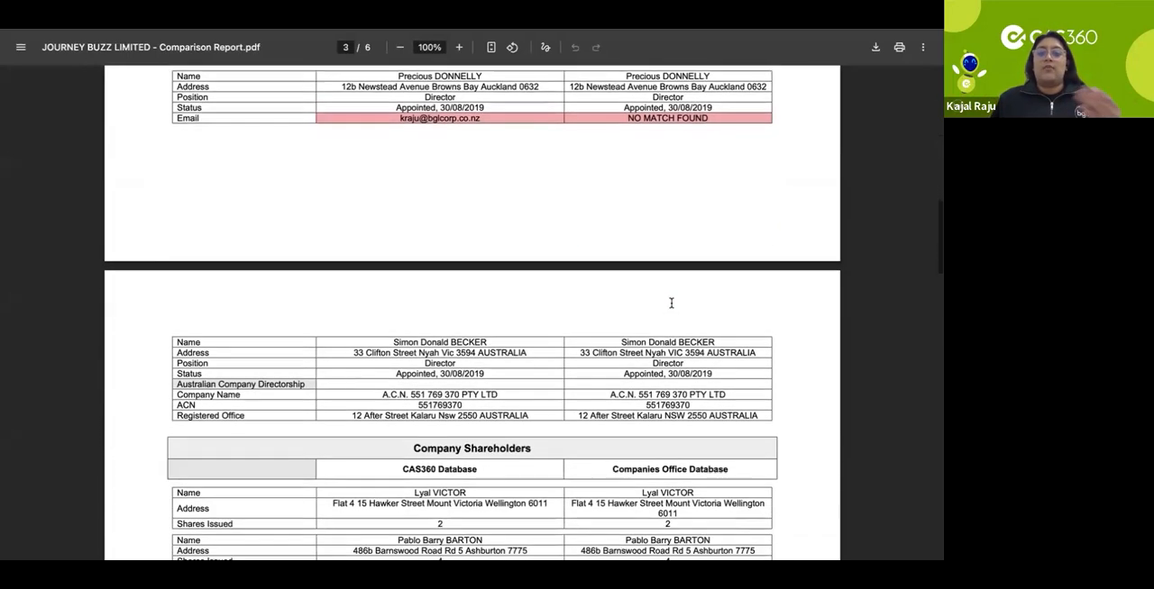
pyautogui.scroll(-6, 670, 303)
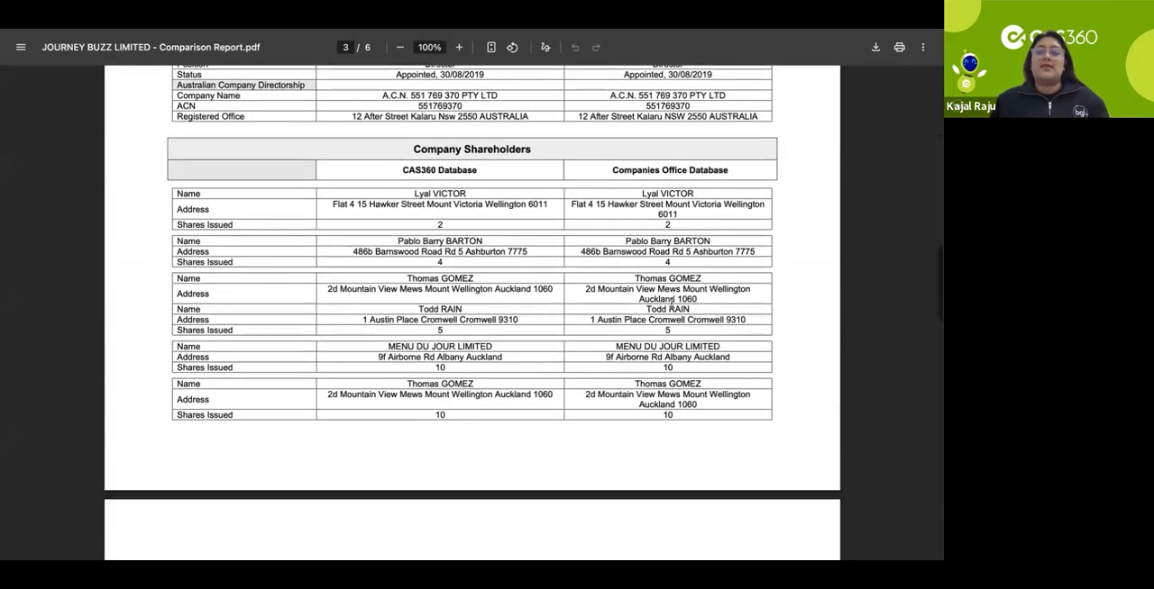
pyautogui.scroll(-8, 670, 304)
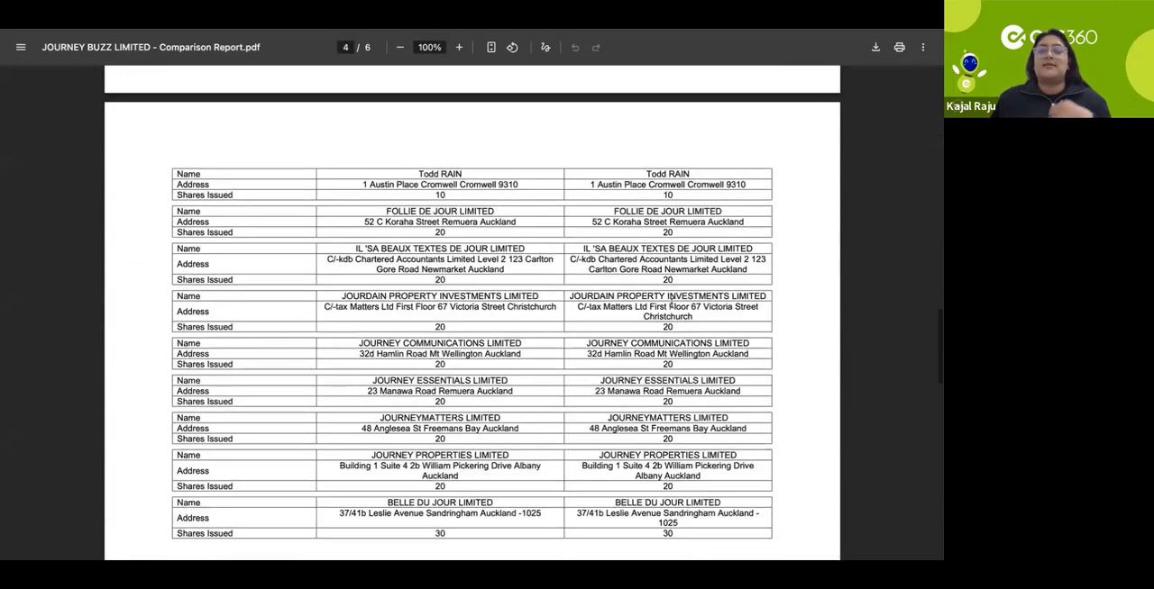
pyautogui.scroll(-8, 671, 304)
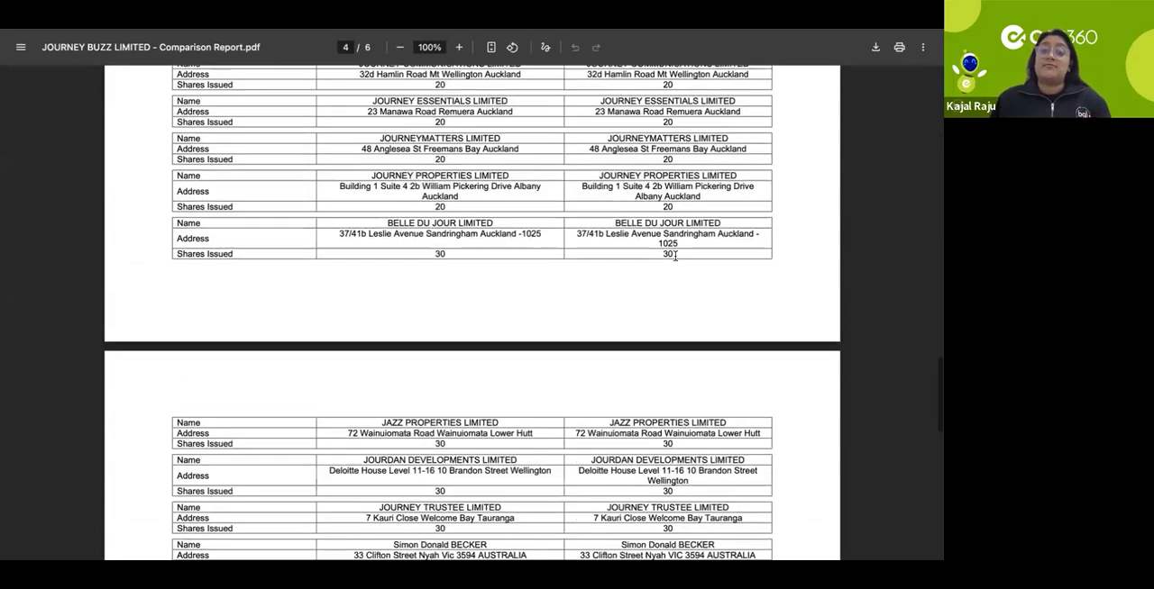
pyautogui.scroll(-2, 674, 257)
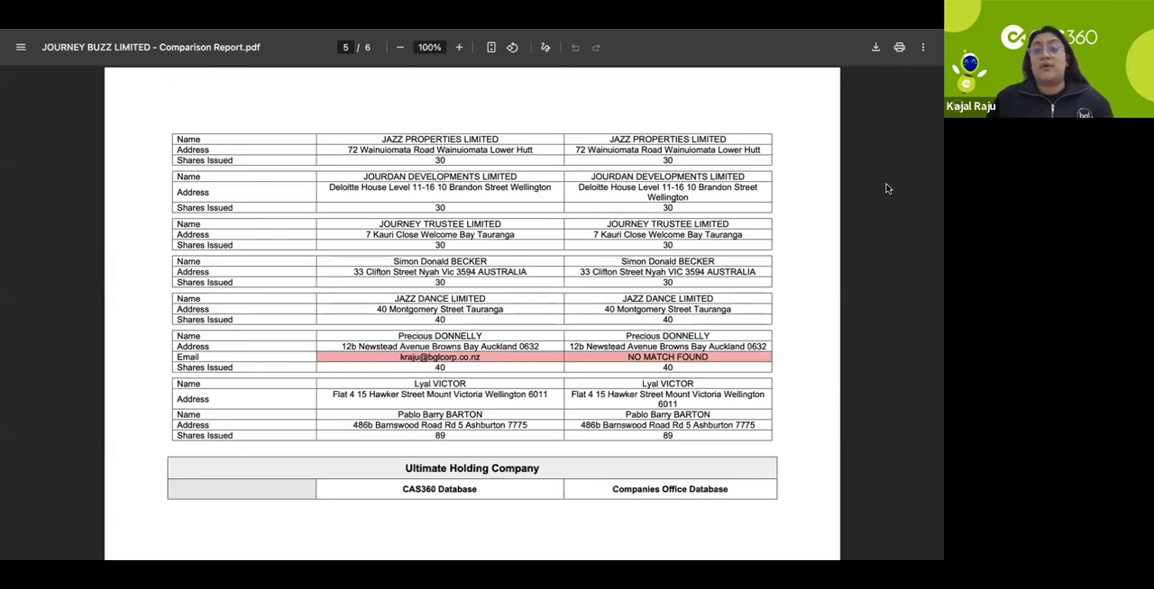
pyautogui.scroll(-3, 742, 282)
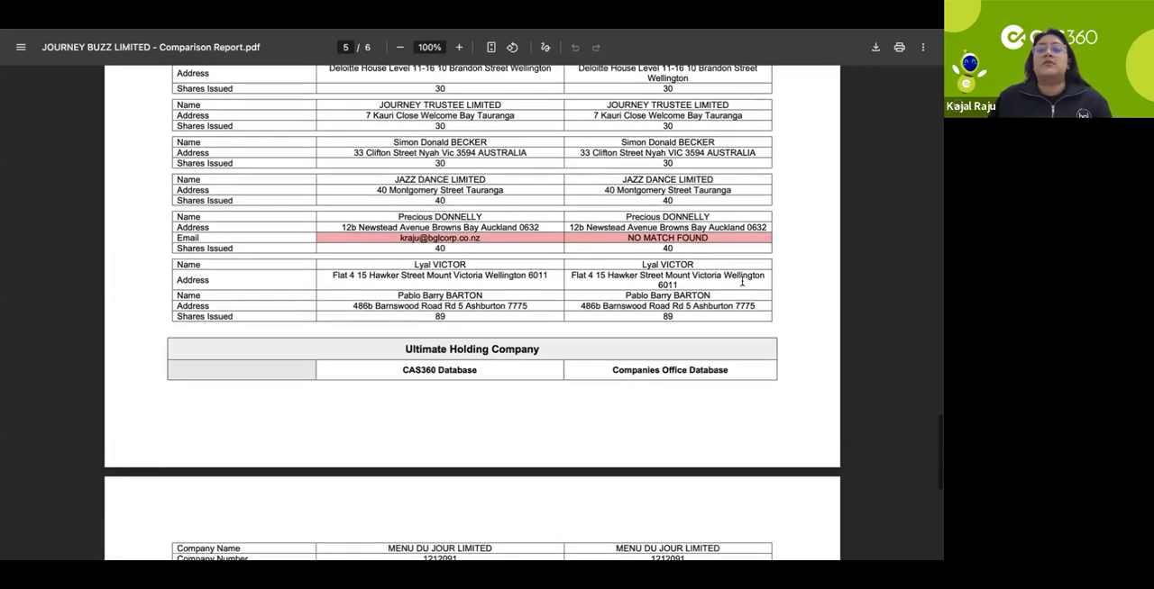
pyautogui.press('super+w')
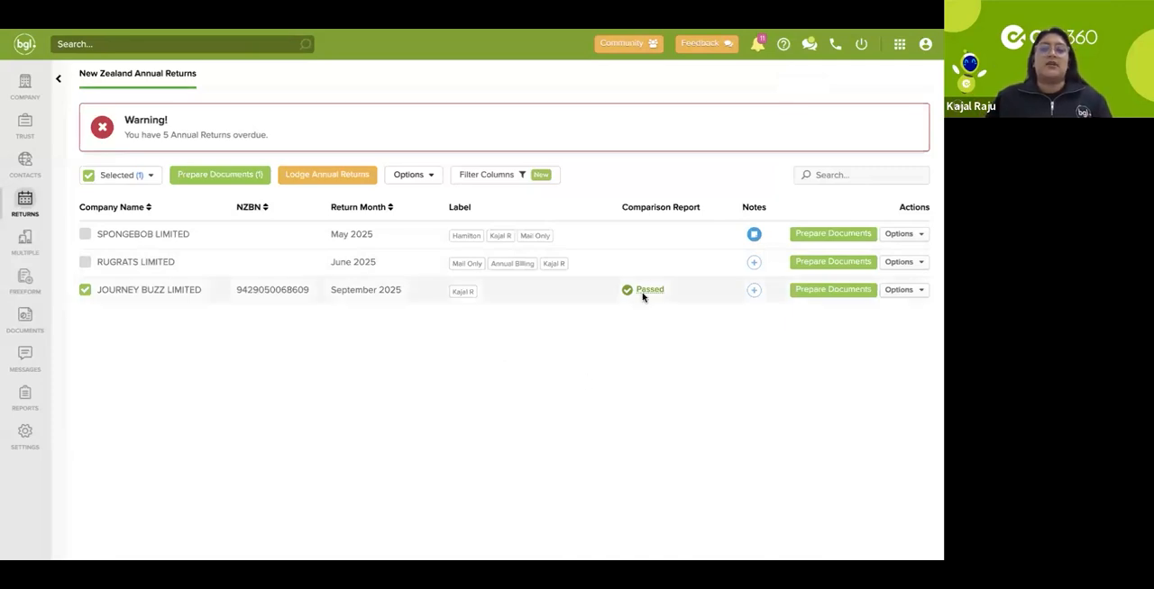
# Step: Prepare the annual return documents for JOURNEY BUZZ LIMITED, including the Cover Letter briefly and excluding it again
pyautogui.click(829, 292)
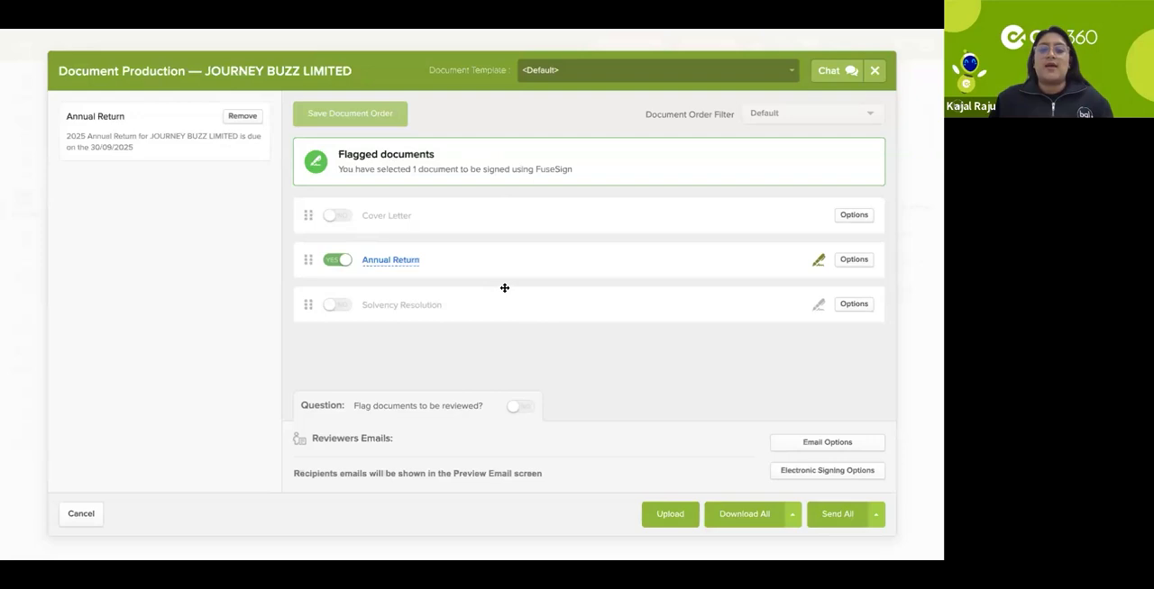
pyautogui.click(340, 218)
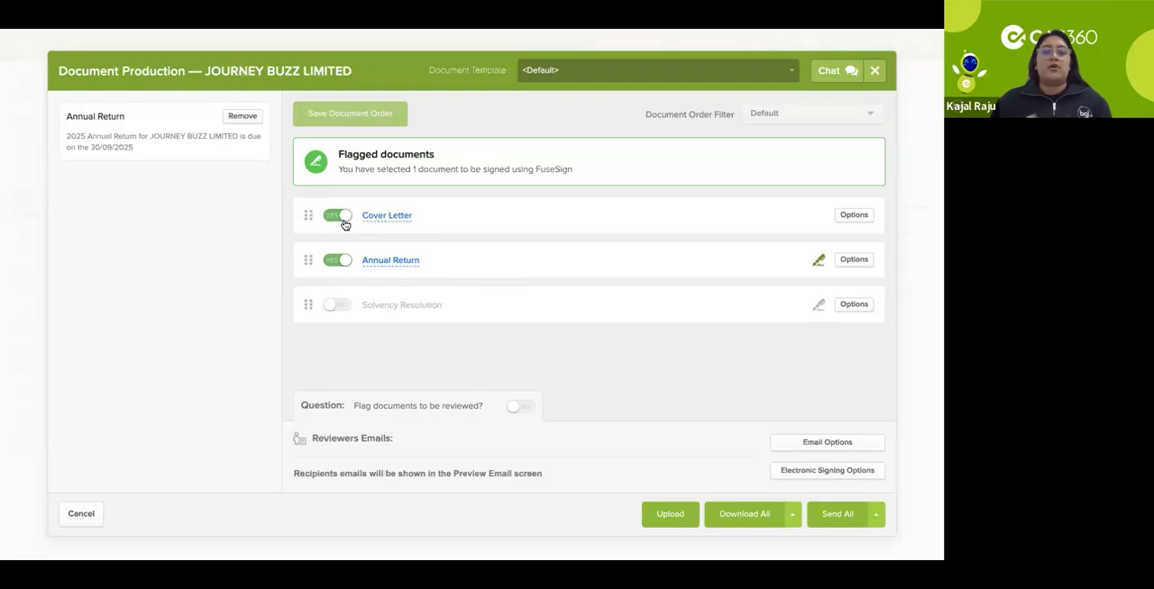
pyautogui.click(341, 219)
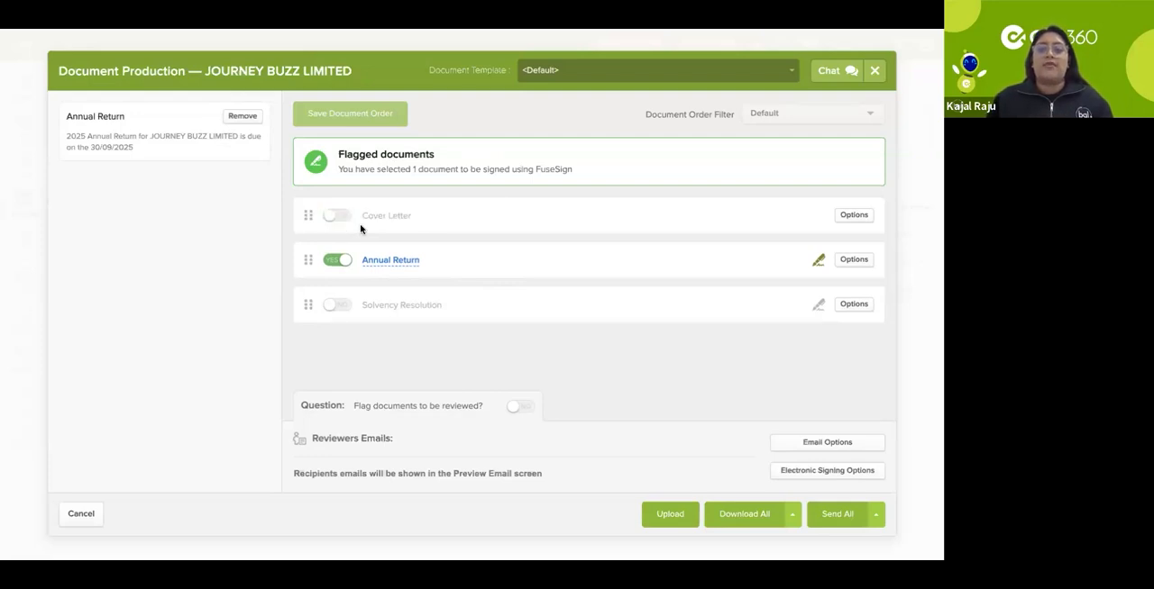
# Step: Open the Annual Return document, review its company details, addresses, officeholders and shareholdings, and close it
pyautogui.click(401, 263)
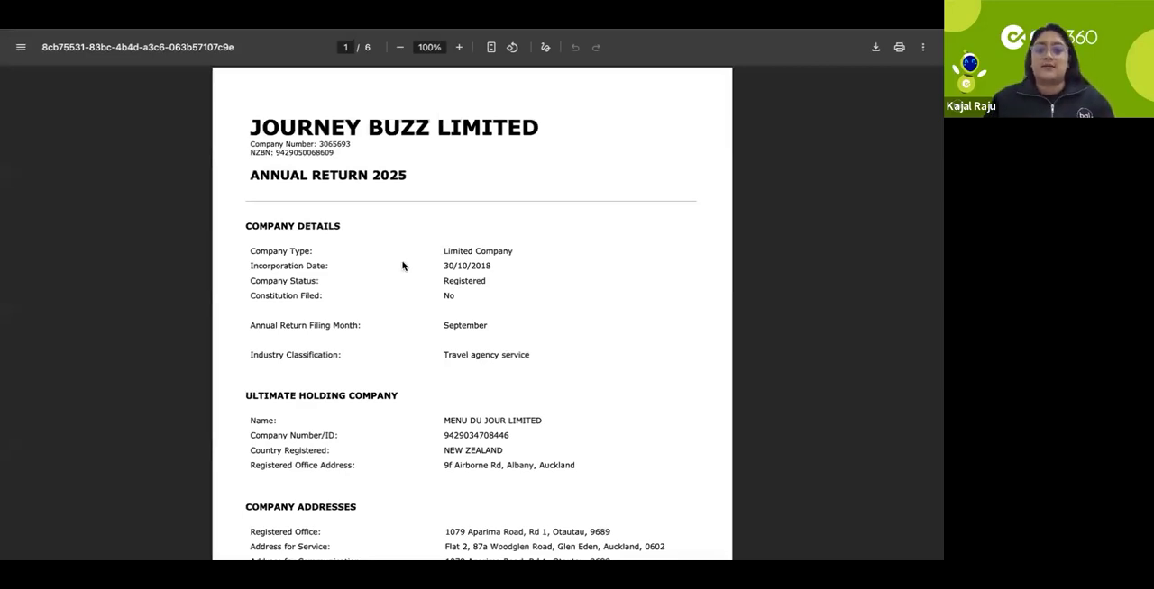
pyautogui.scroll(-1, 474, 250)
pyautogui.scroll(-5, 474, 249)
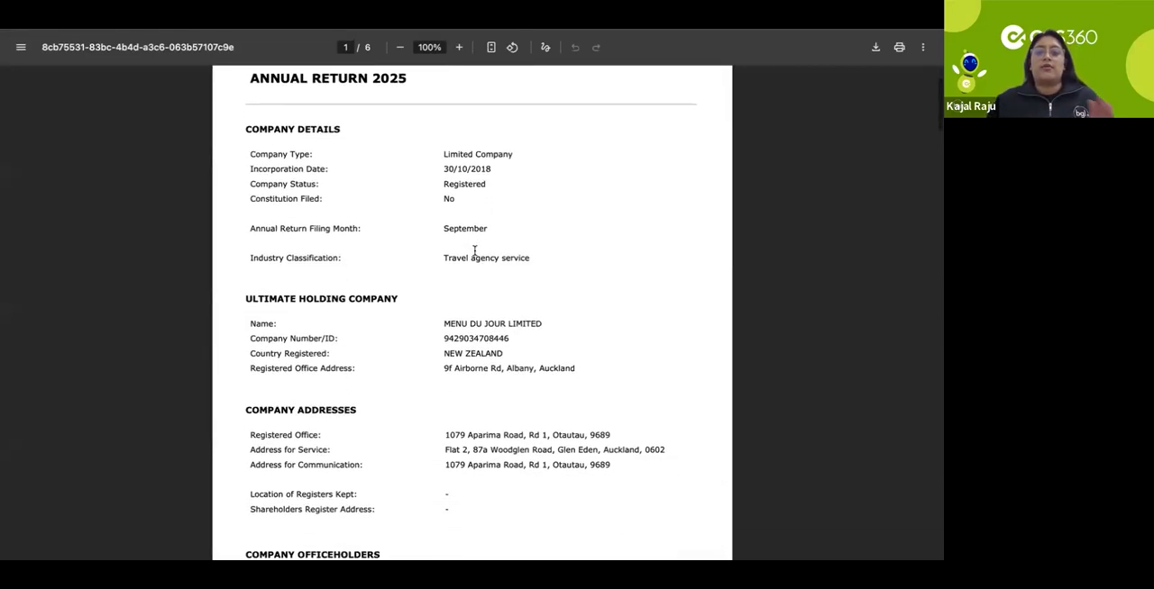
pyautogui.scroll(-6, 474, 250)
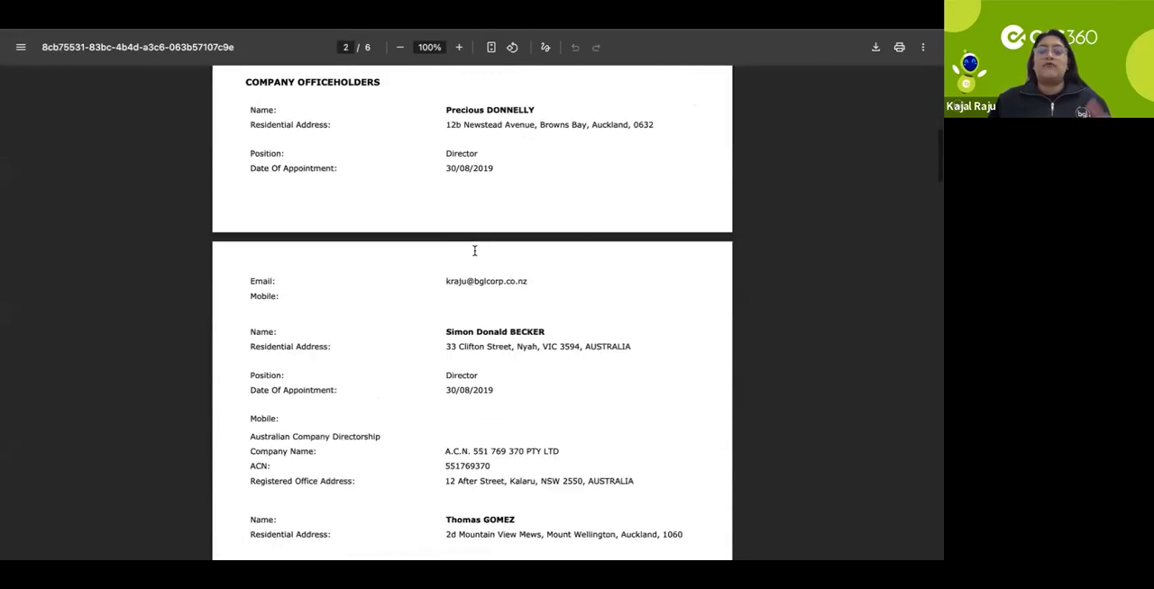
pyautogui.scroll(-6, 474, 250)
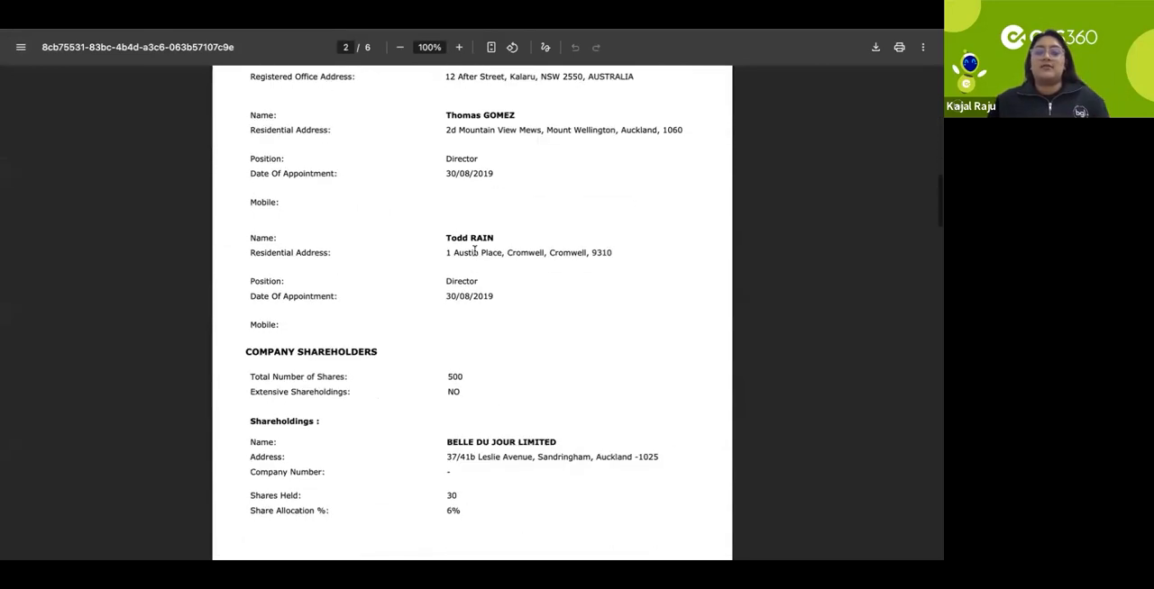
pyautogui.scroll(-7, 474, 249)
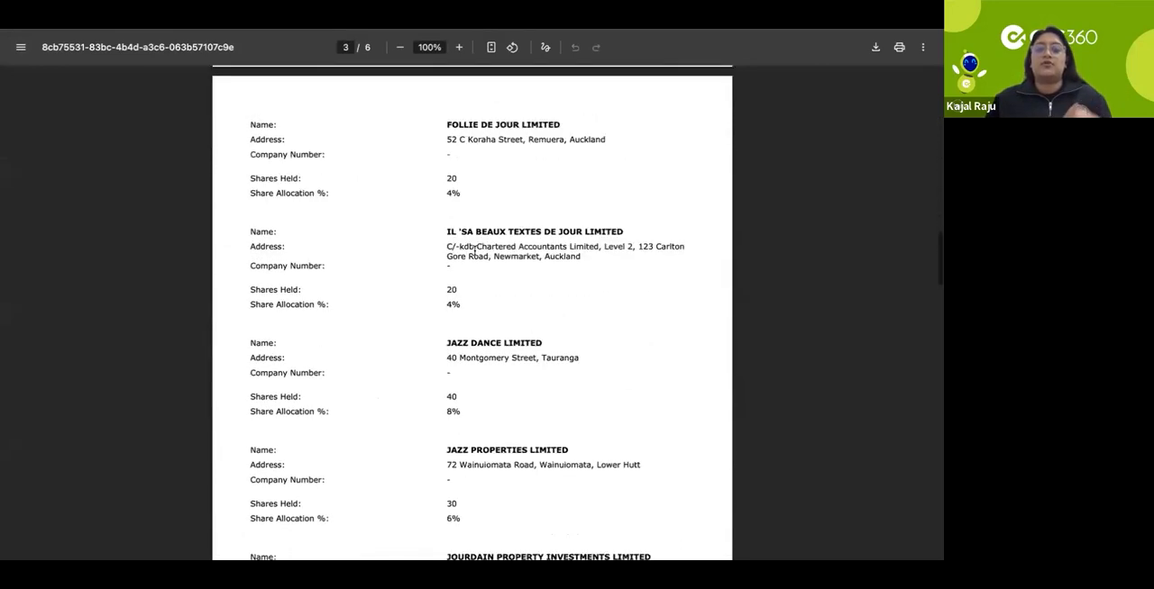
pyautogui.scroll(-3, 474, 249)
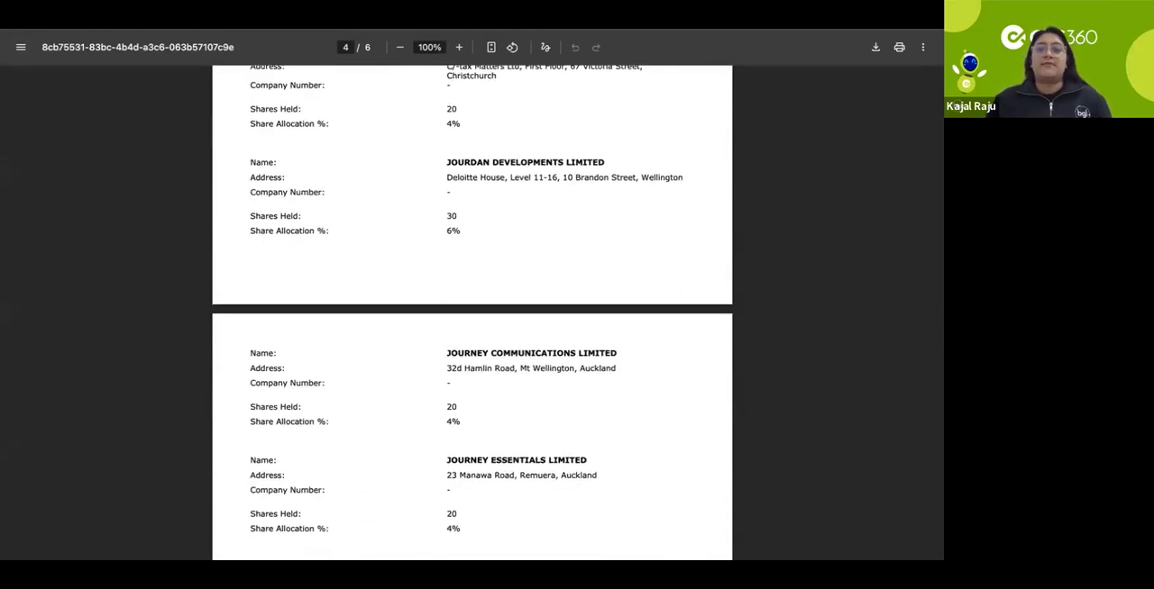
pyautogui.press('super+w')
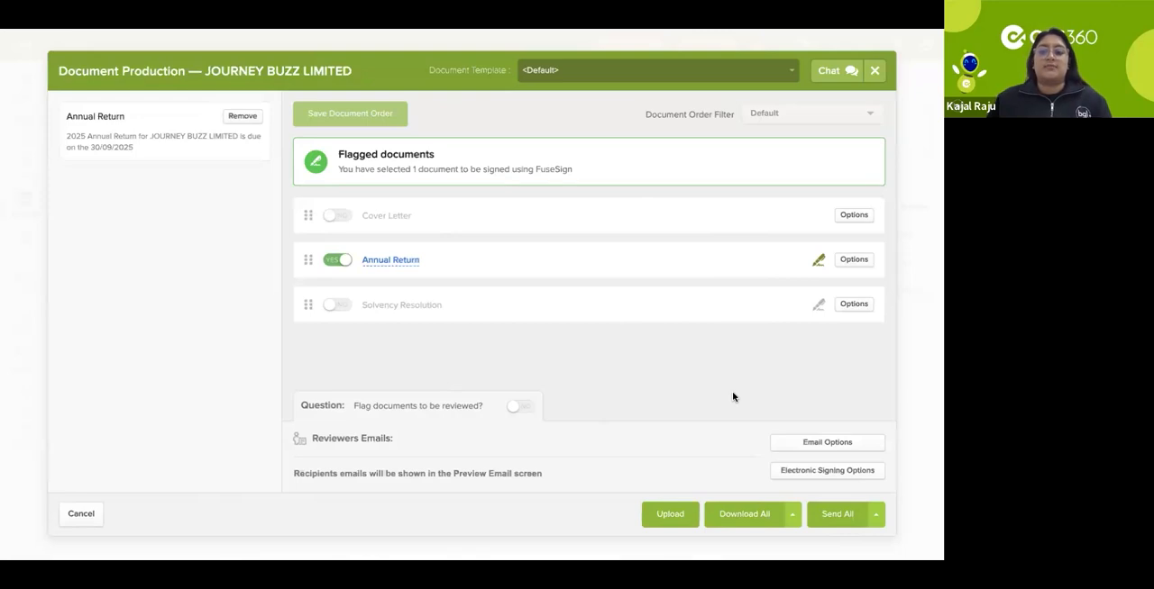
# Step: Check the electronic signing options without saving, and proceed with sending all documents to the email preview
pyautogui.click(787, 472)
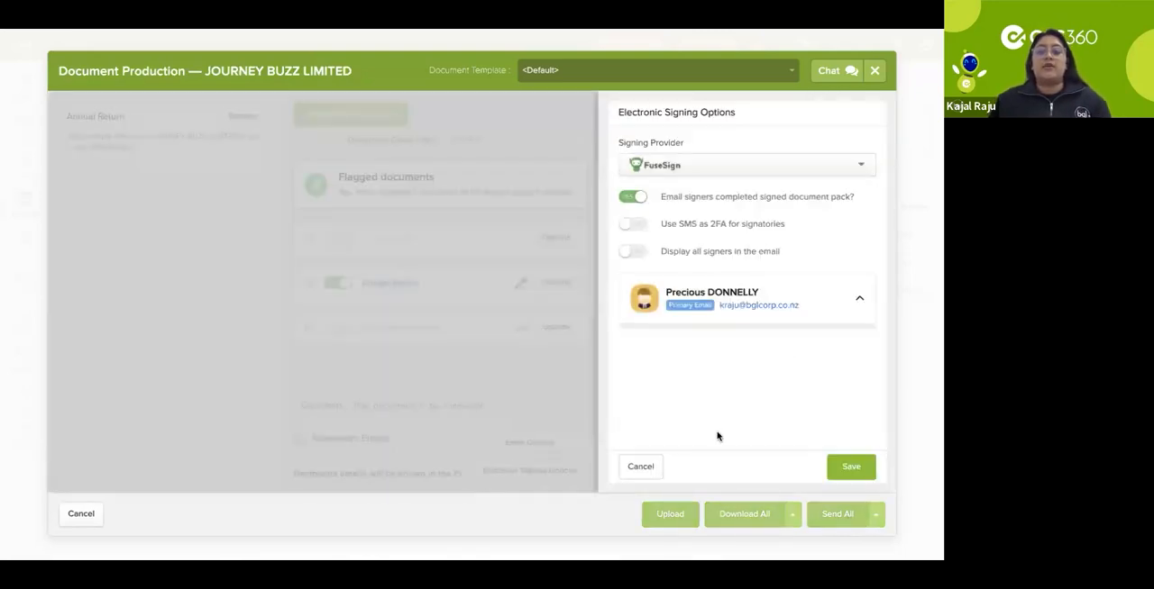
pyautogui.click(645, 471)
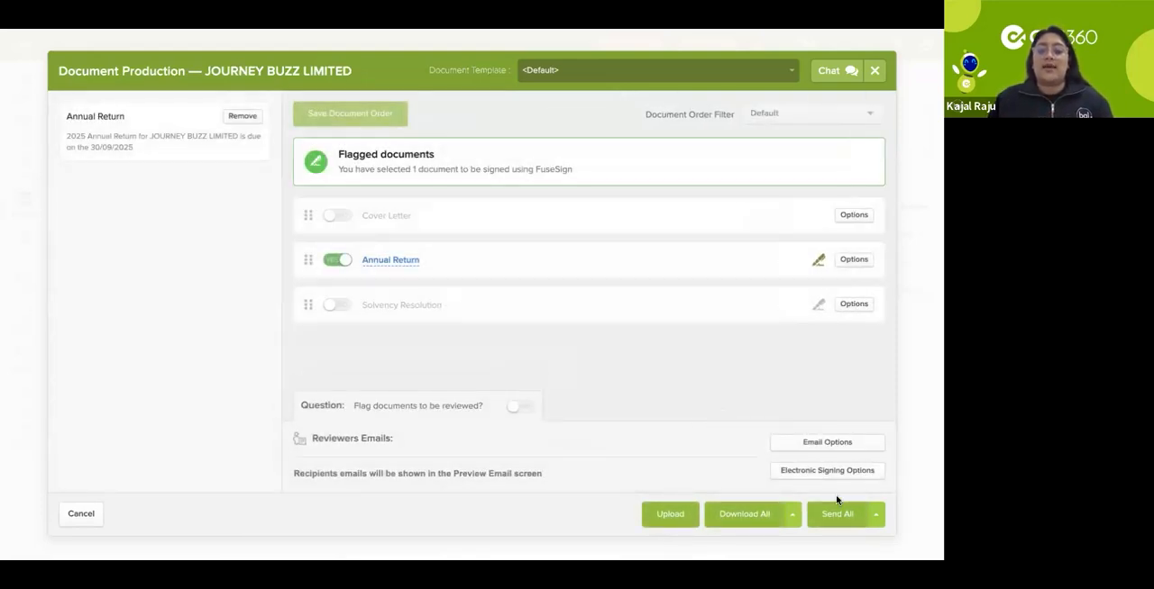
pyautogui.click(849, 517)
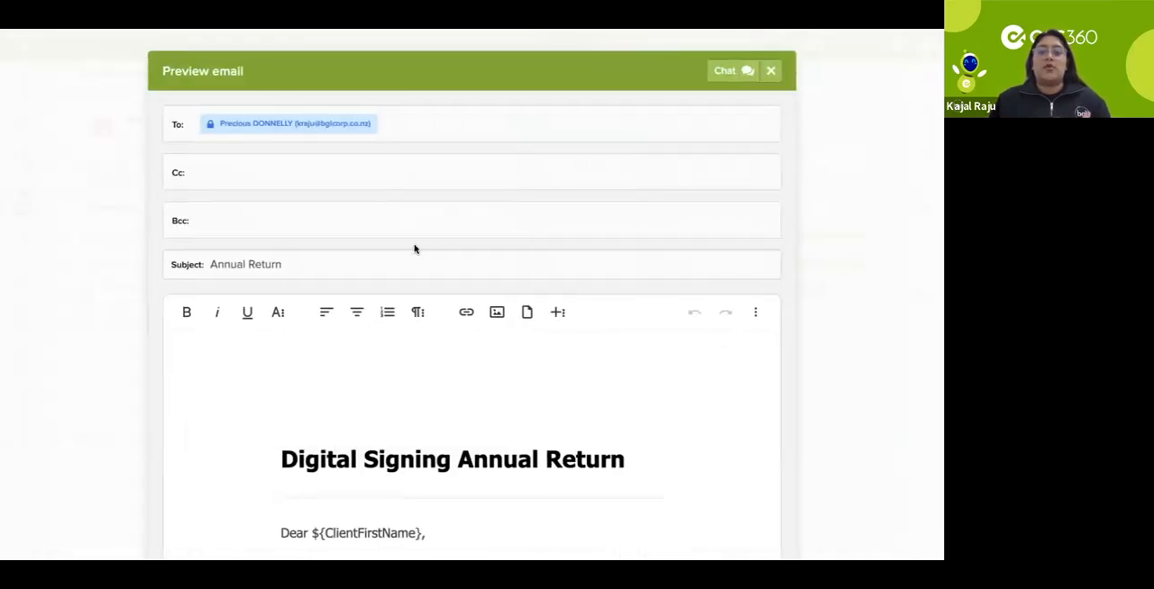
# Step: Change the email subject to "Annual Return 2025" and the body heading to "Digital Signing Annual Return 2025"
pyautogui.click(349, 268)
pyautogui.write('2025')
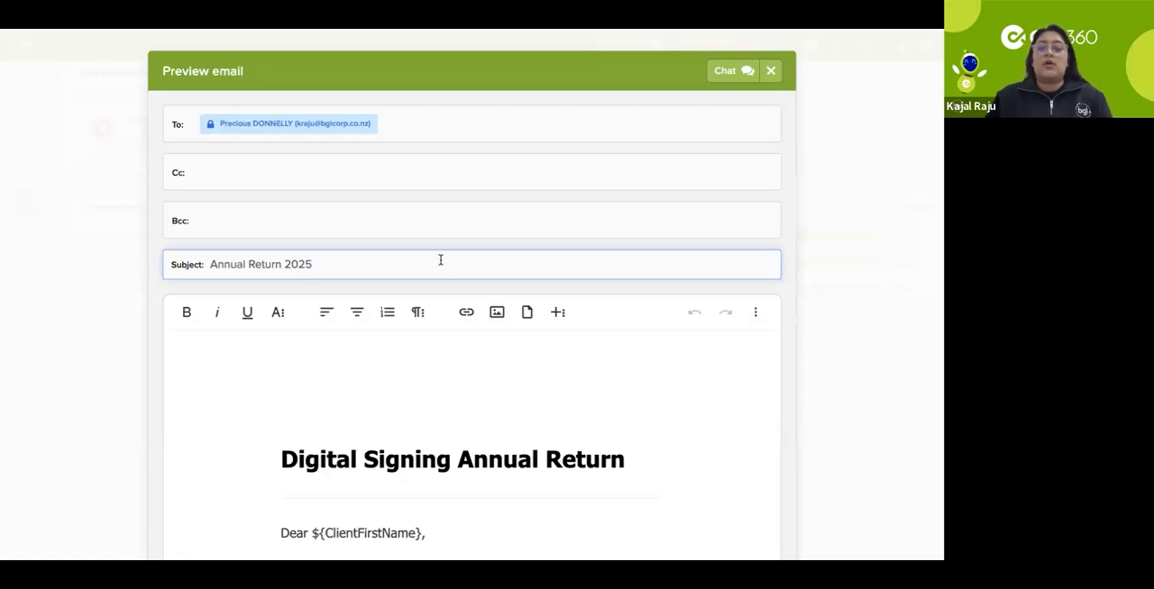
pyautogui.scroll(-3, 450, 262)
pyautogui.click(640, 318)
pyautogui.write('2025')
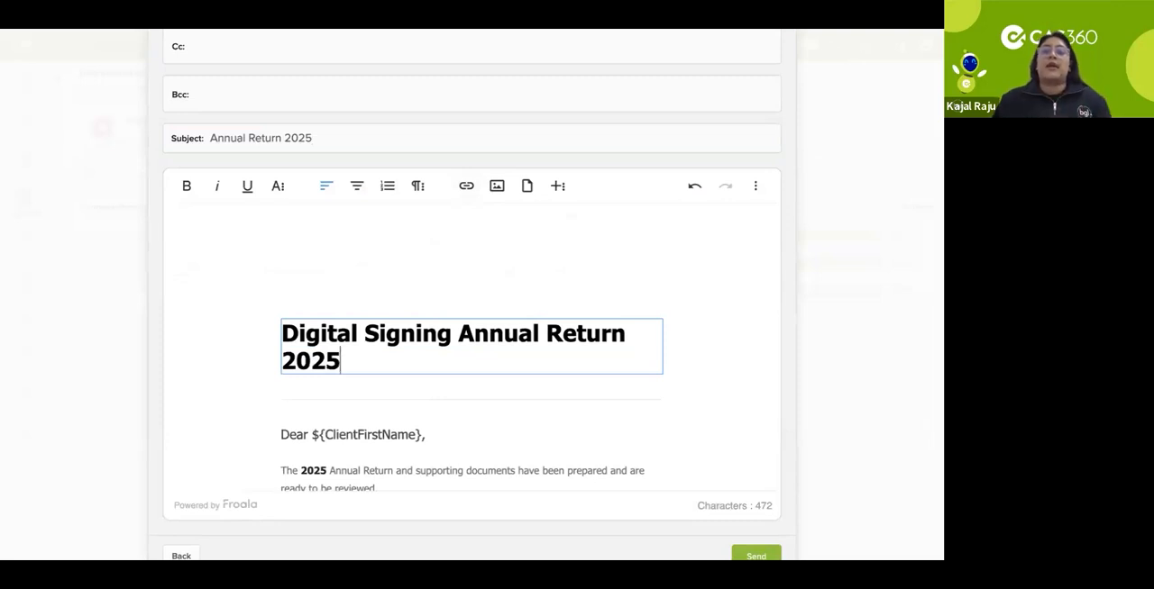
# Step: Read through the signing email's body, from the greeting and instructions to the review link, signature and due date
pyautogui.scroll(-1, 709, 348)
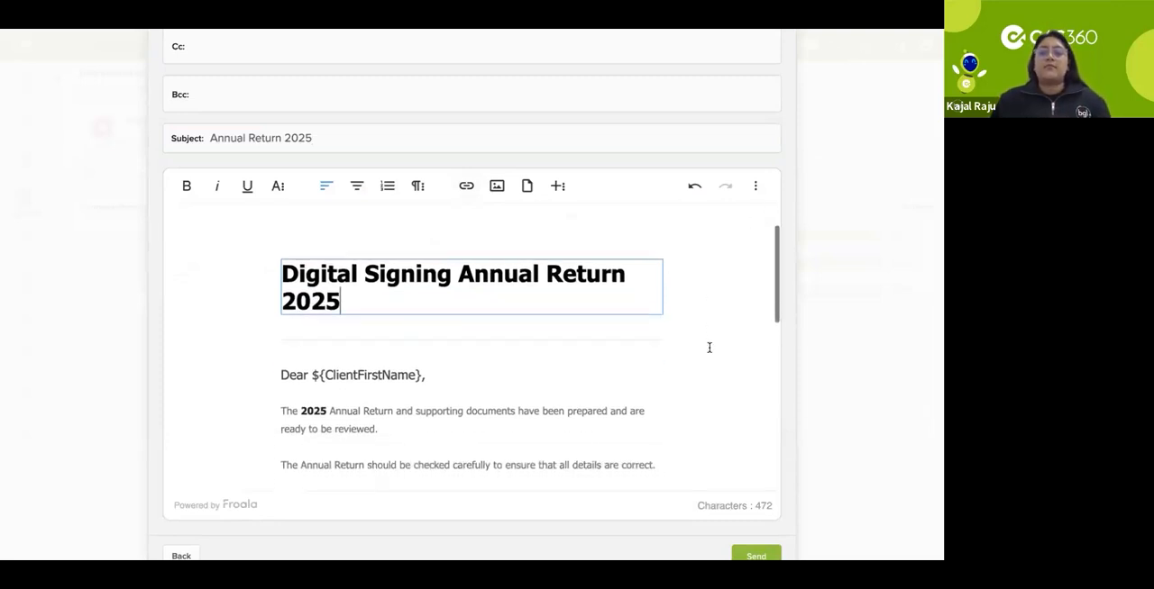
pyautogui.scroll(-1, 709, 348)
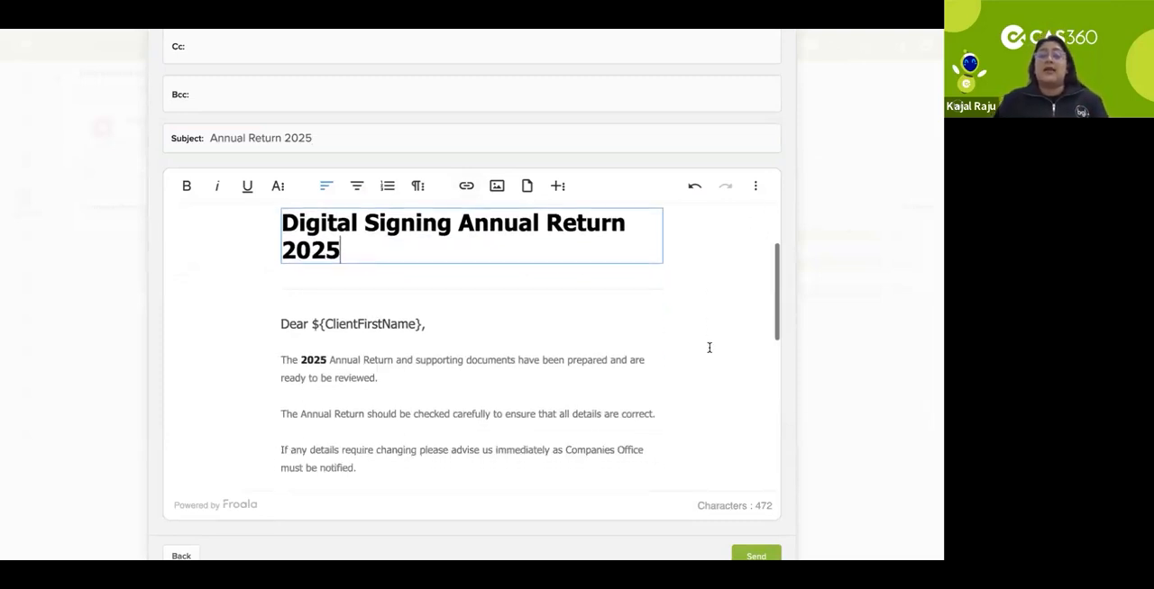
pyautogui.scroll(-1, 709, 348)
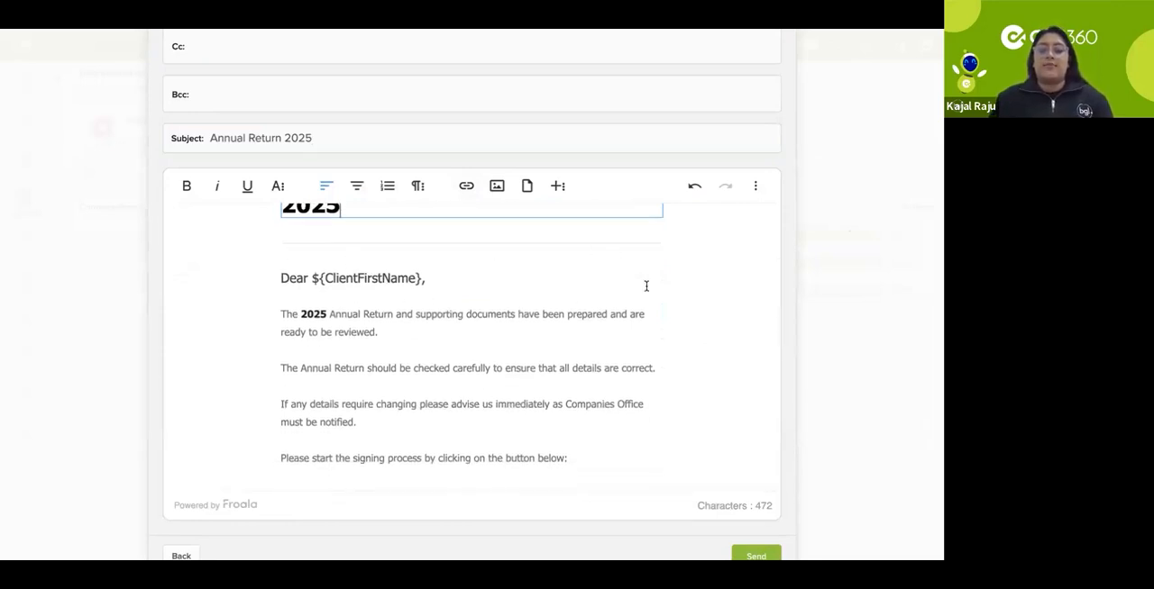
pyautogui.scroll(-1, 646, 287)
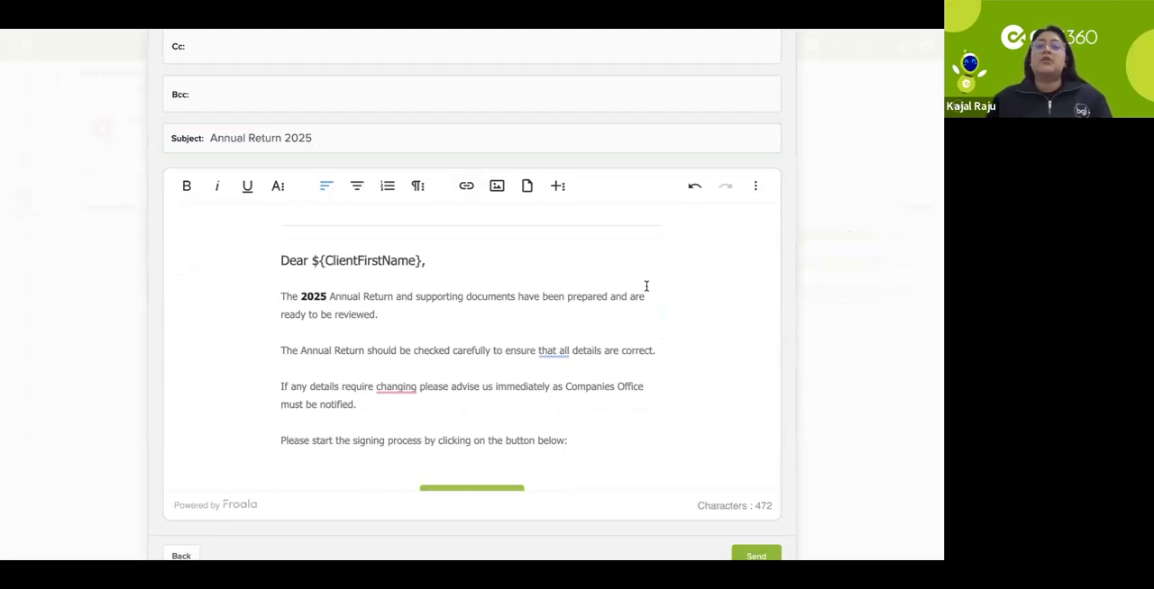
pyautogui.scroll(-1, 586, 269)
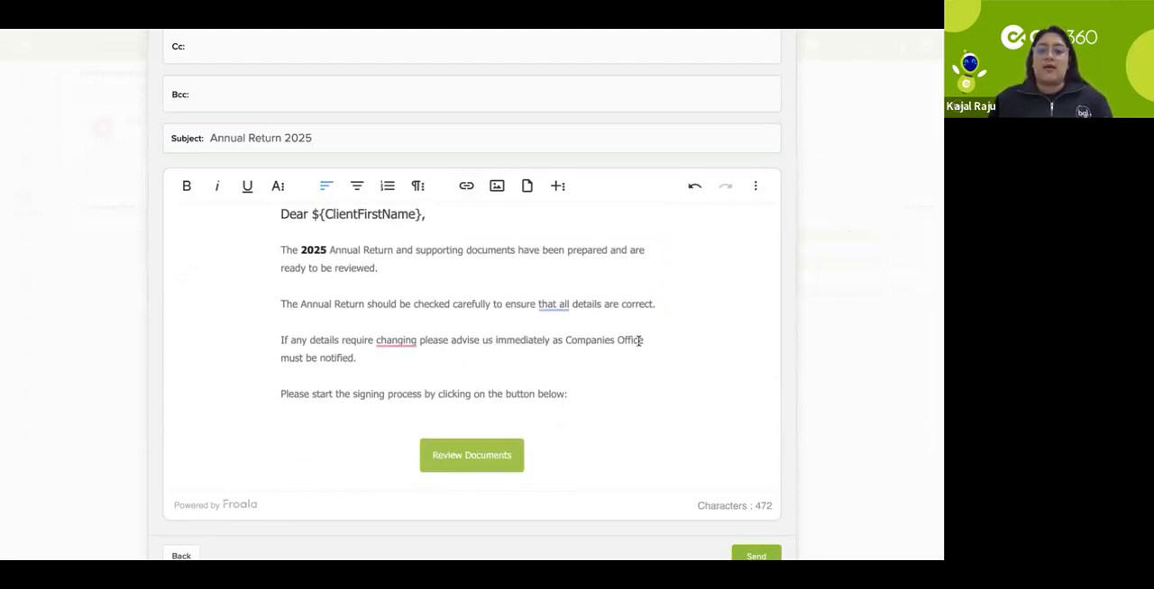
pyautogui.scroll(-2, 638, 339)
pyautogui.scroll(-3, 638, 341)
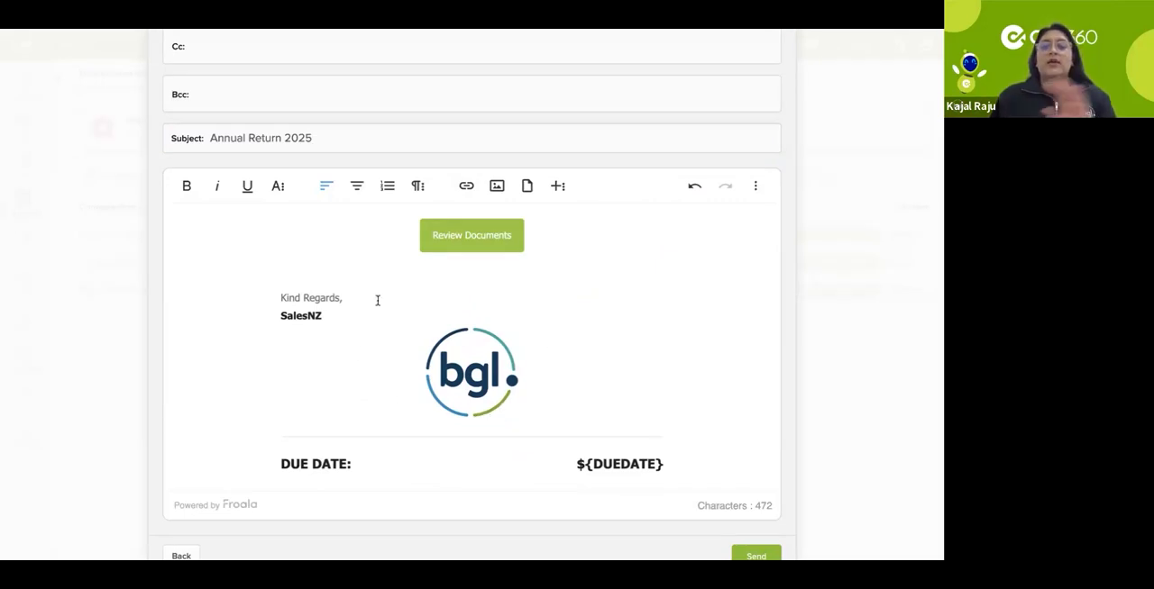
pyautogui.scroll(-2, 662, 397)
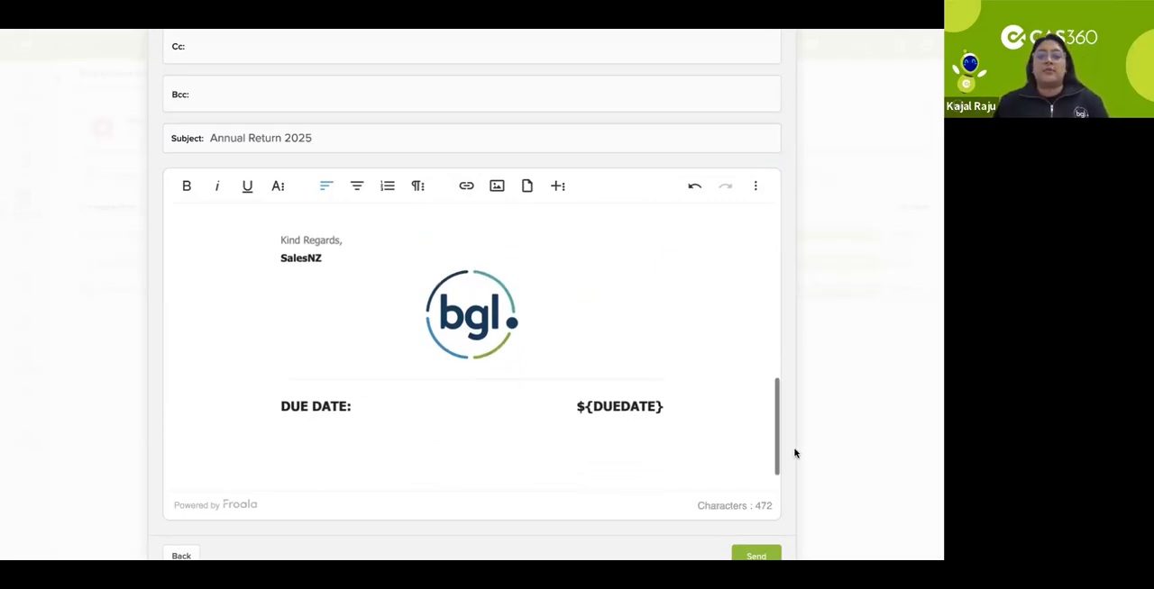
# Step: Send the annual return signing email, and open the global documents list with the alert filters collapsed
pyautogui.scroll(-1, 795, 451)
pyautogui.click(756, 515)
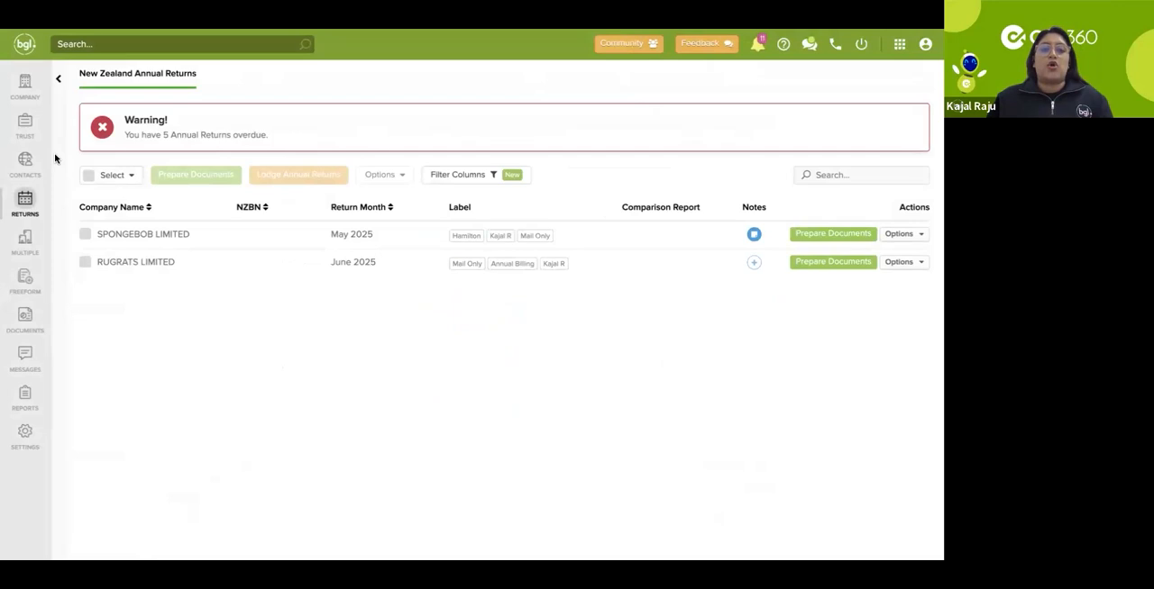
pyautogui.click(25, 318)
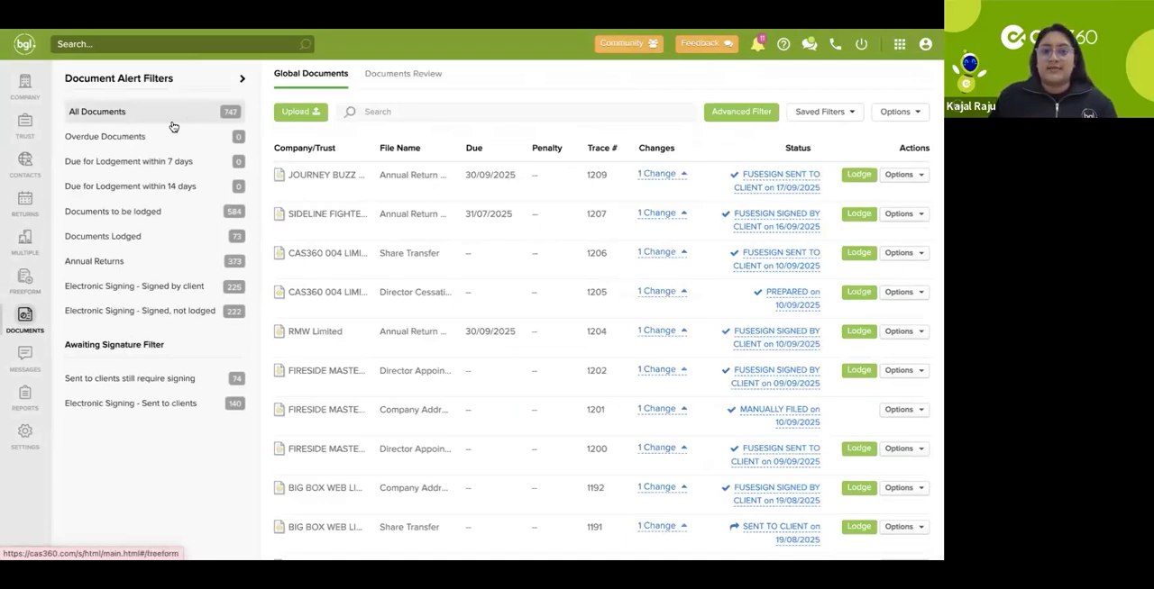
pyautogui.click(241, 80)
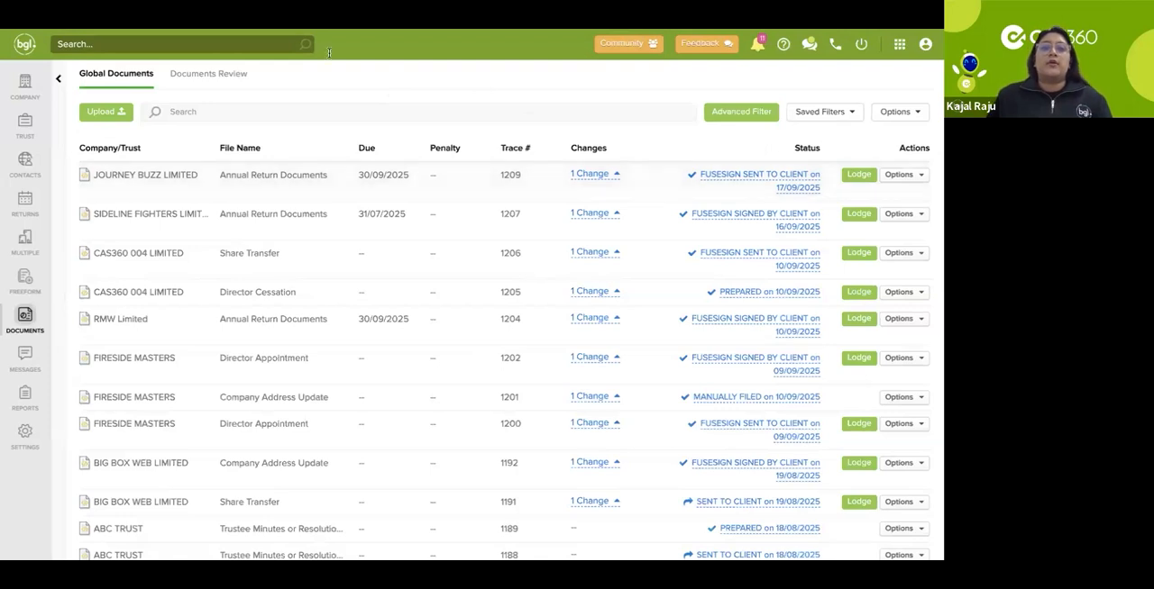
# Step: Switch to Gmail, open the "Annual Return 2025" email and read it through to the due date
pyautogui.hotkey('alt', 'Tab')
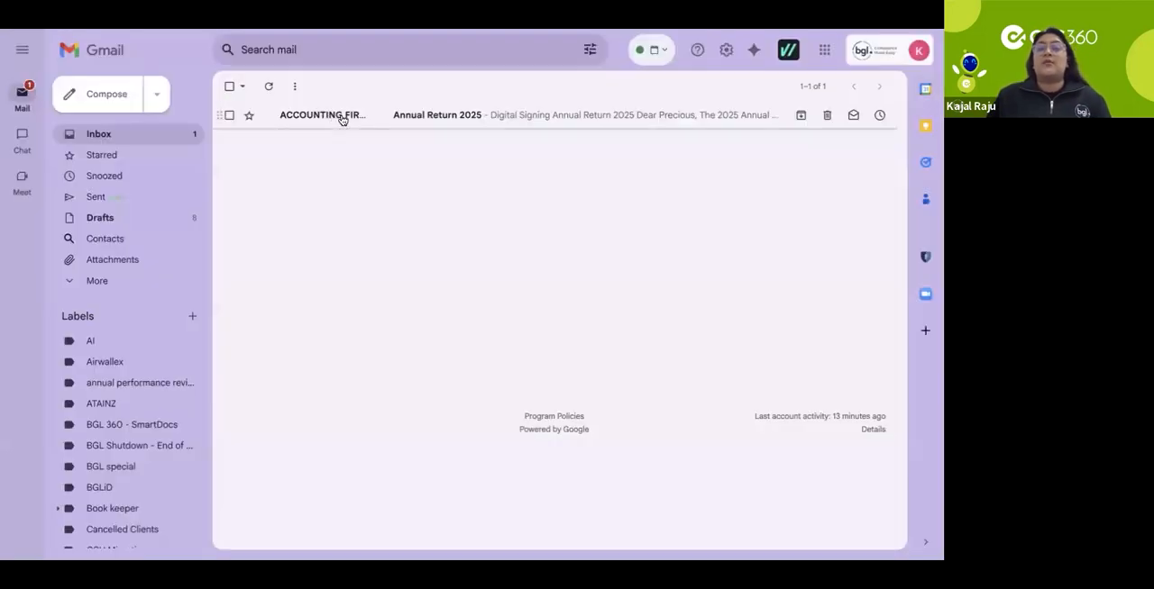
pyautogui.click(340, 115)
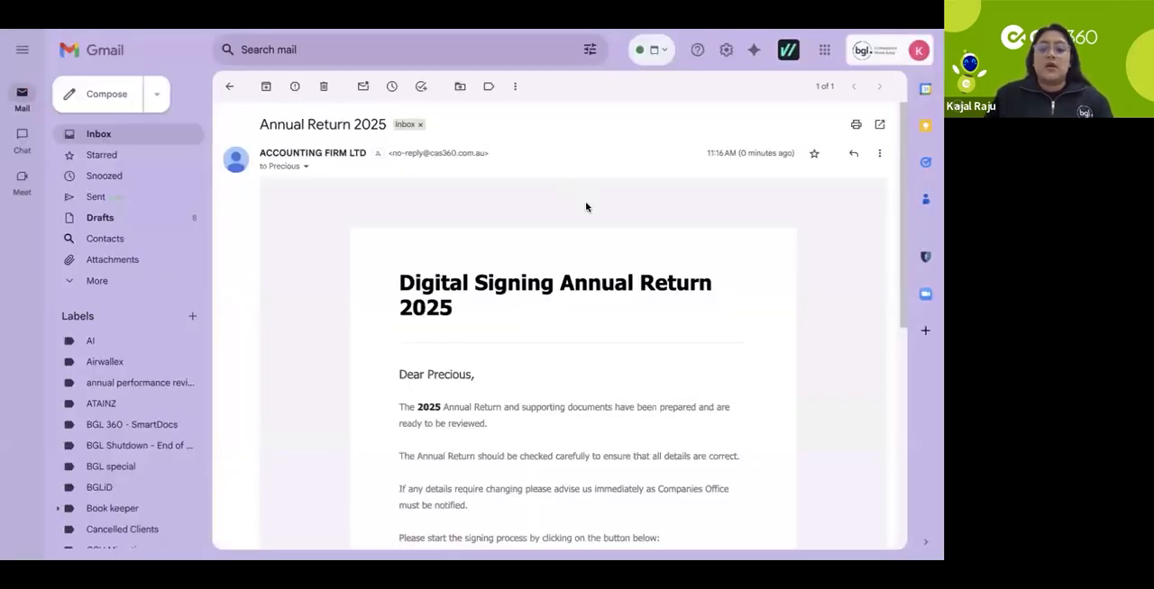
pyautogui.scroll(-3, 673, 288)
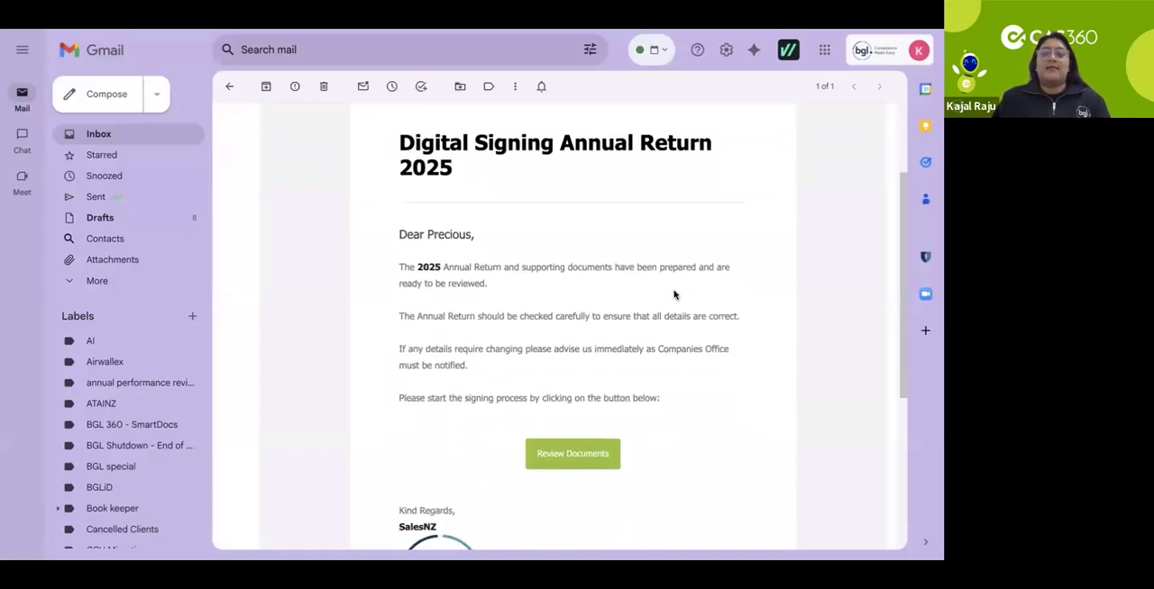
pyautogui.scroll(-1, 674, 294)
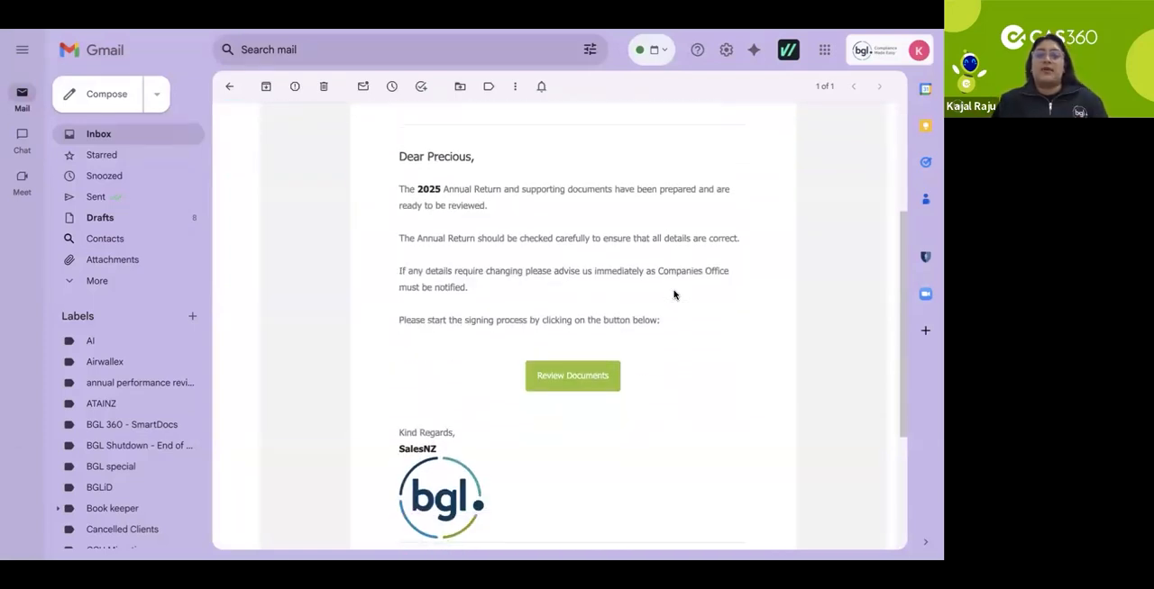
pyautogui.scroll(-2, 674, 294)
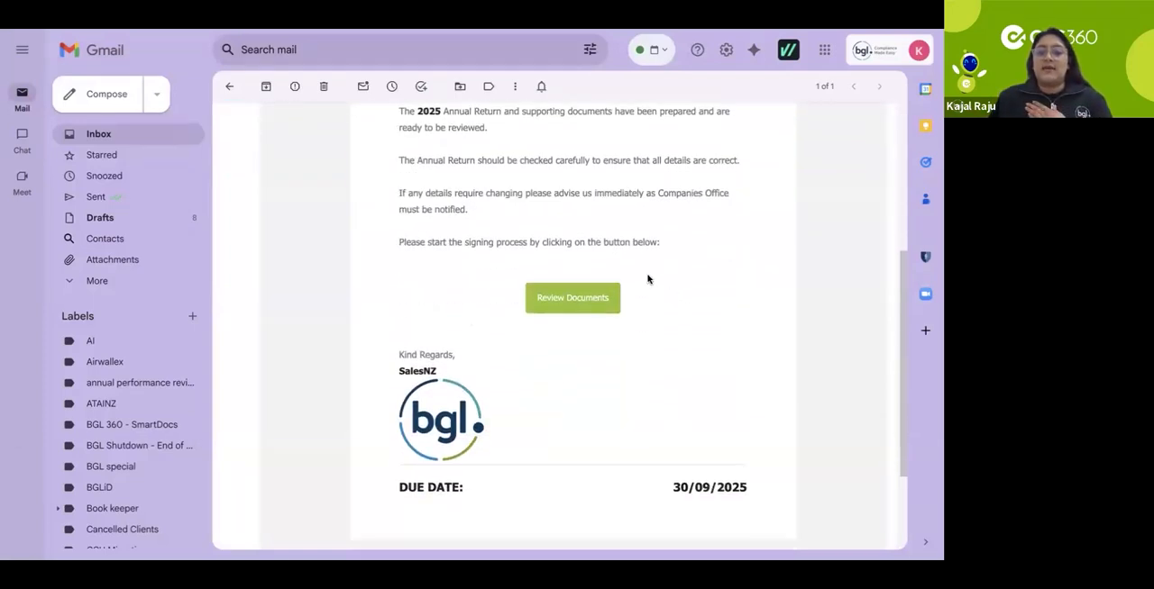
# Step: Open the documents for review from the email and start the signing process in FuseSign
pyautogui.click(587, 298)
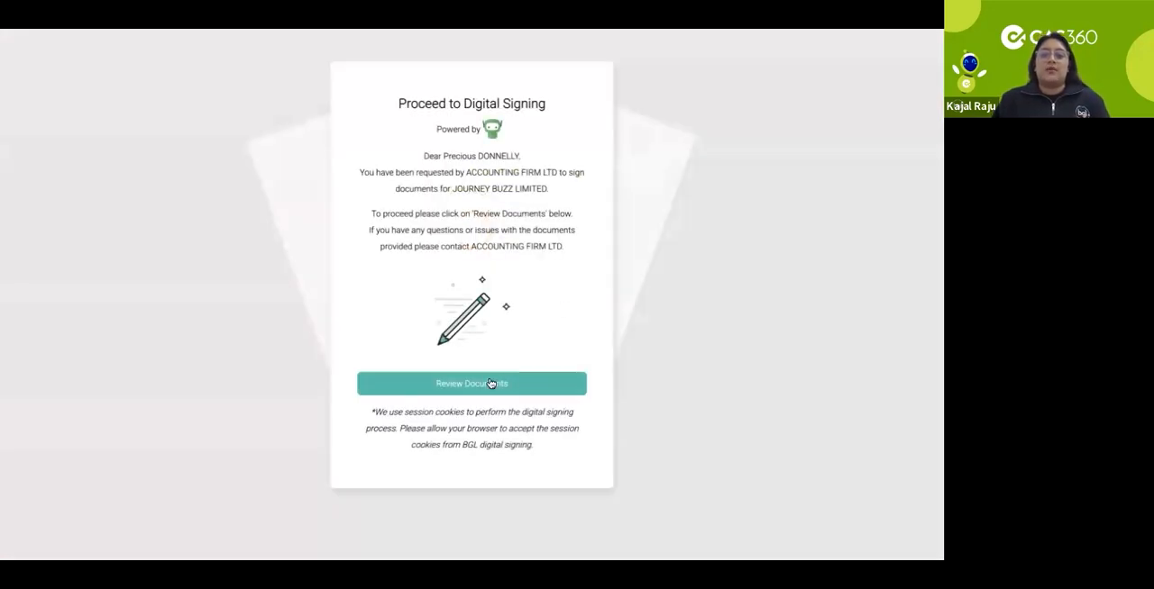
pyautogui.click(490, 384)
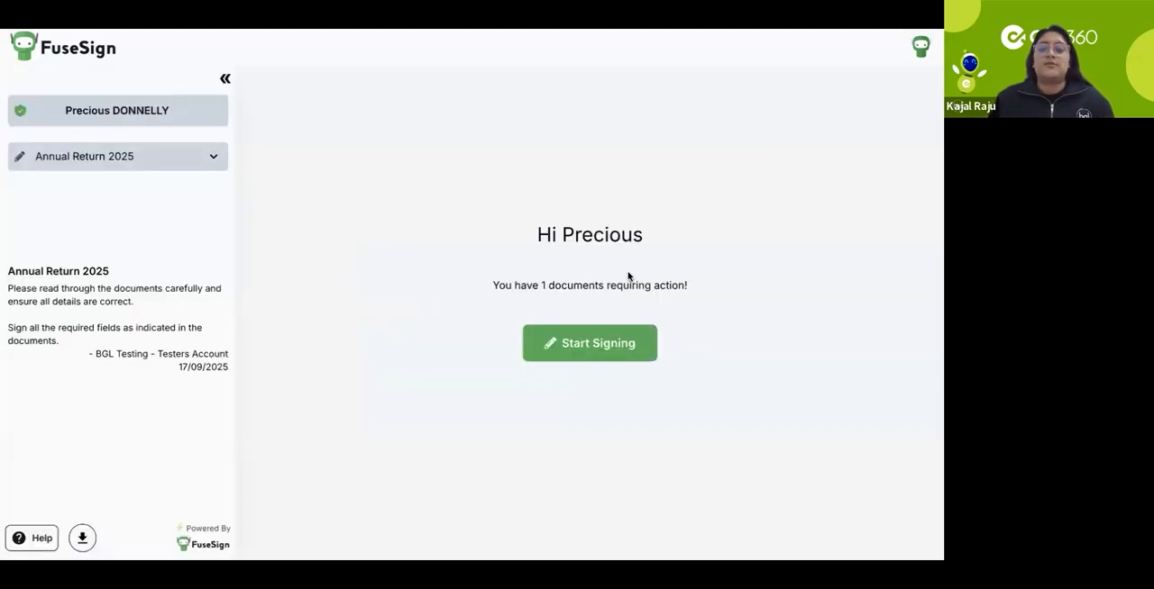
pyautogui.click(583, 343)
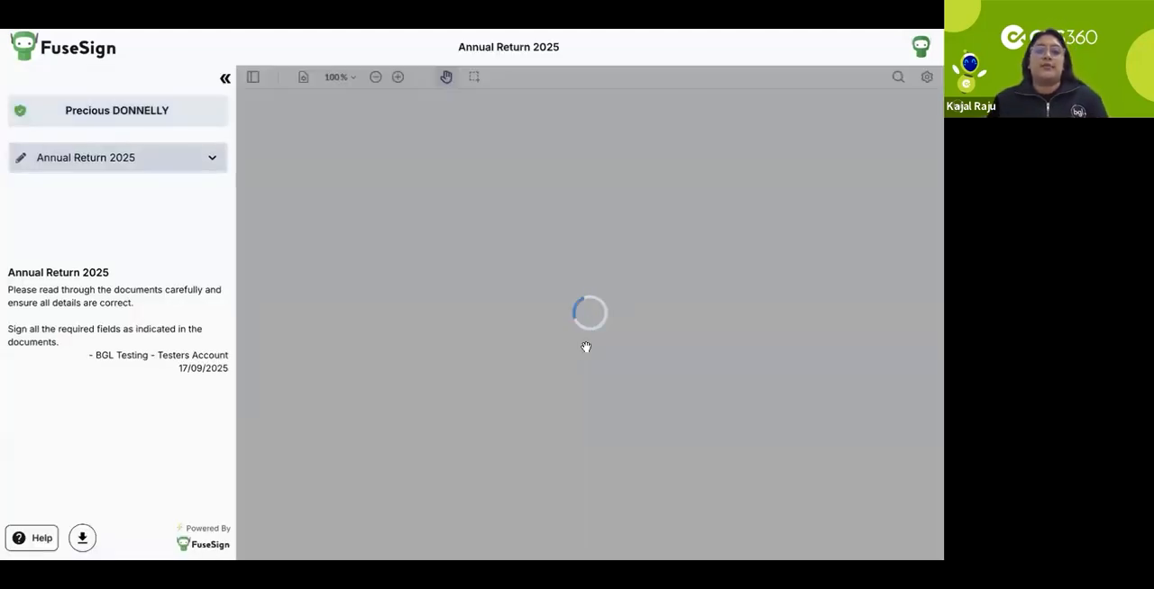
# Step: Read through the Annual Return 2025 document's company details, addresses, officeholders and shareholdings
pyautogui.scroll(-1, 615, 243)
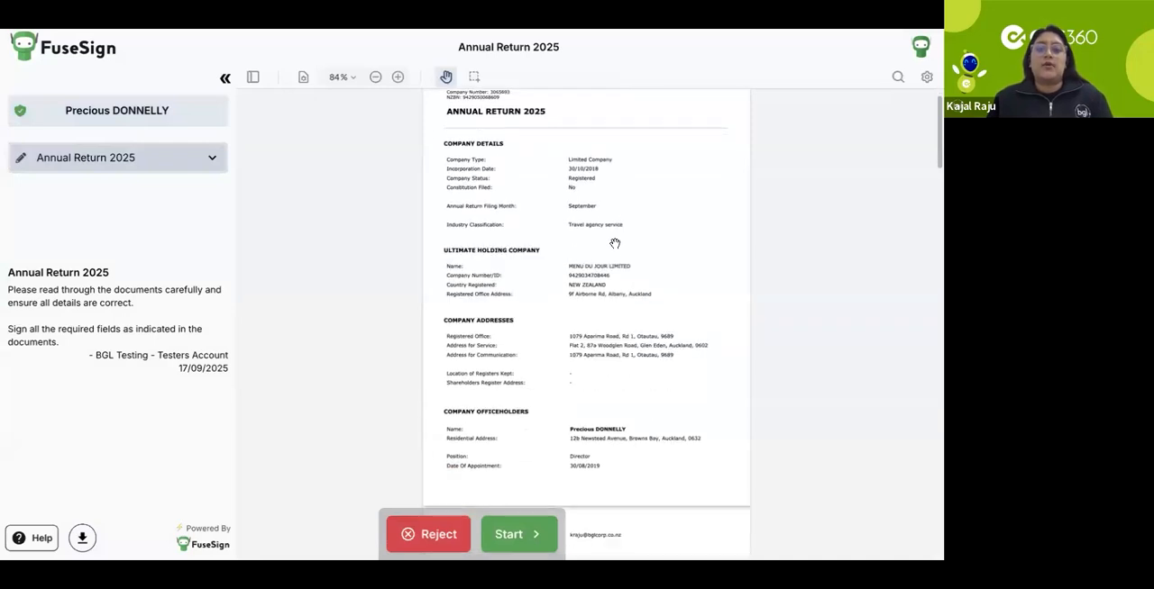
pyautogui.scroll(-1, 614, 243)
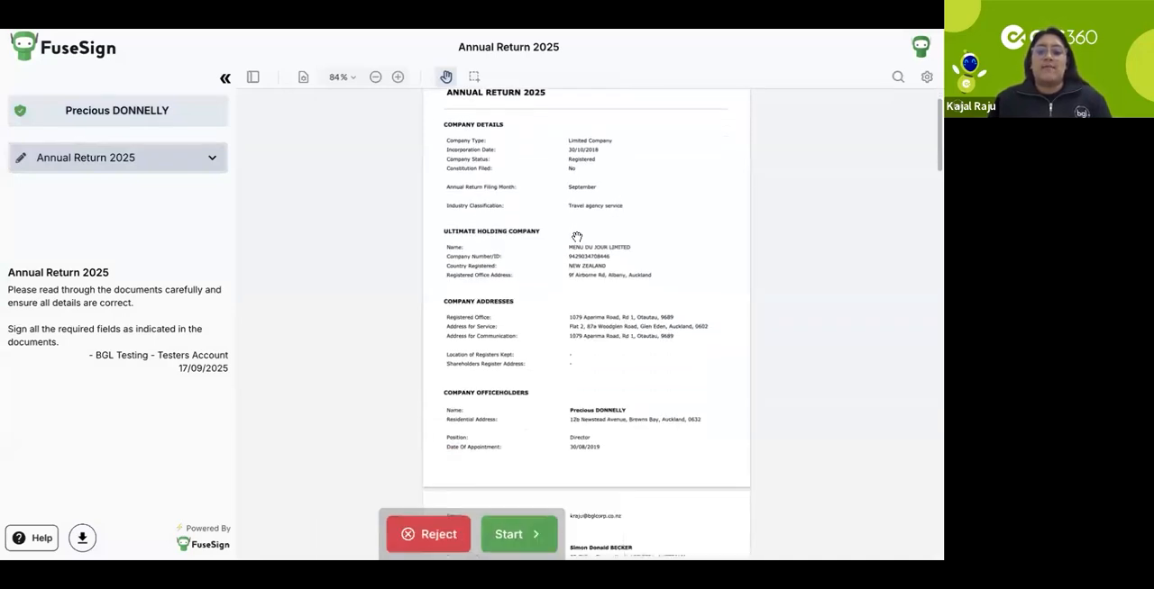
pyautogui.scroll(-3, 531, 280)
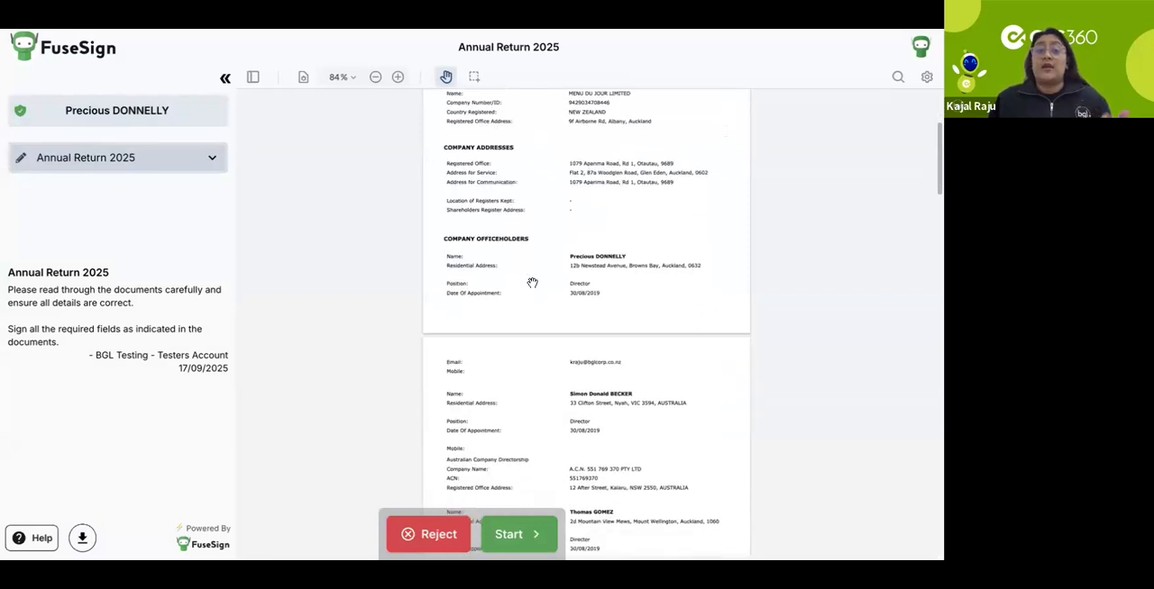
pyautogui.scroll(-7, 532, 283)
pyautogui.scroll(-7, 532, 283)
pyautogui.scroll(-2, 532, 283)
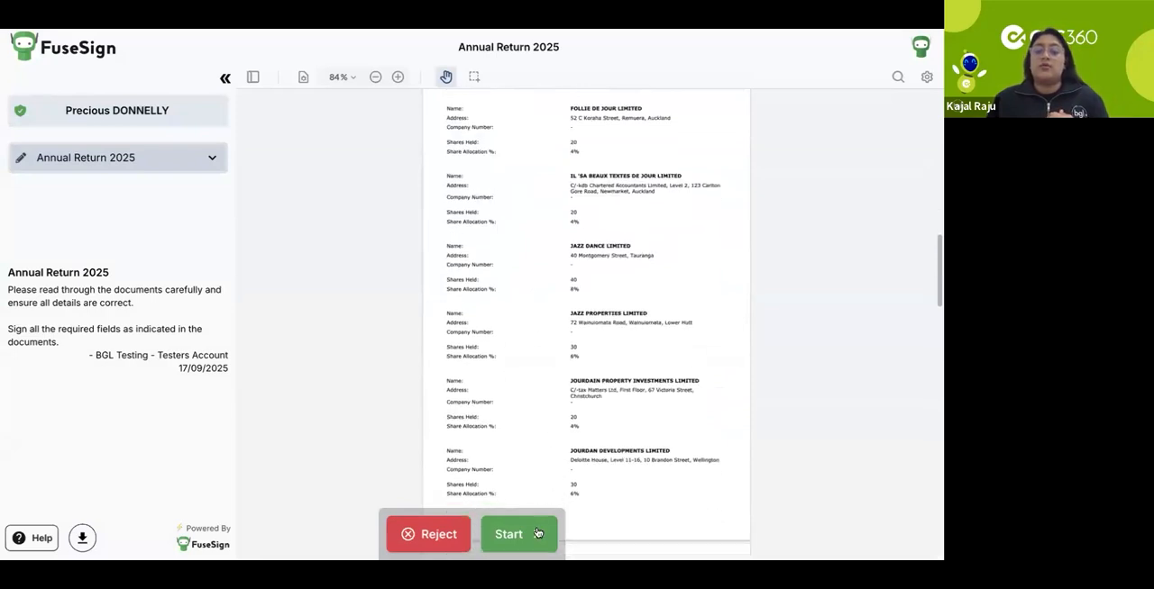
# Step: Go to the declaration's signature field and sign the annual return with the signer's first name as a typed signature
pyautogui.click(537, 533)
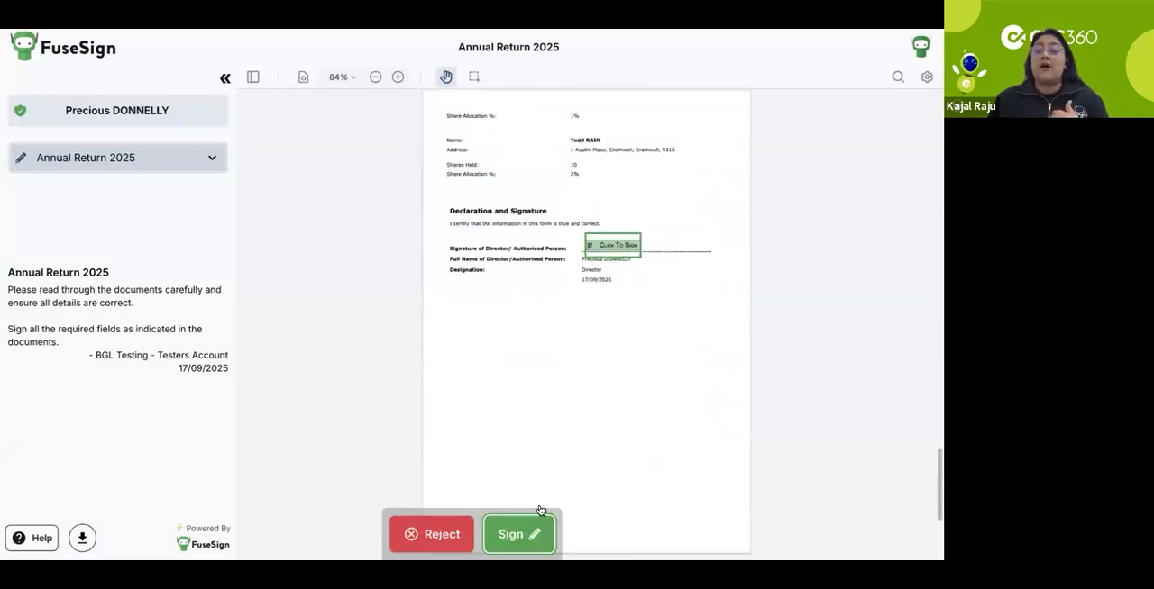
pyautogui.click(533, 528)
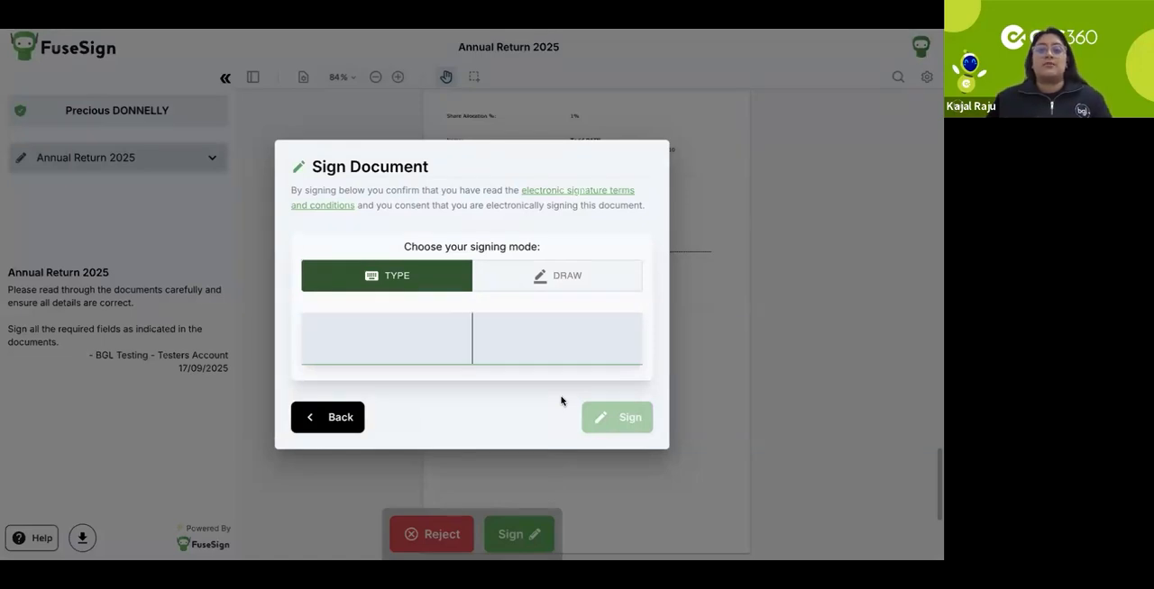
pyautogui.write('Kajal')
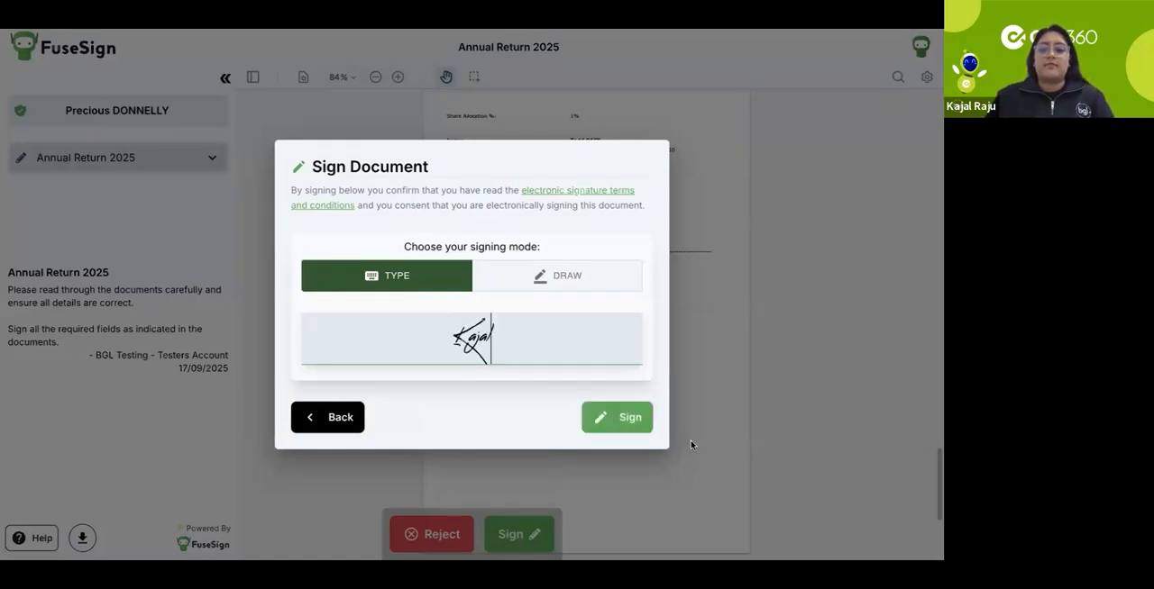
pyautogui.click(639, 427)
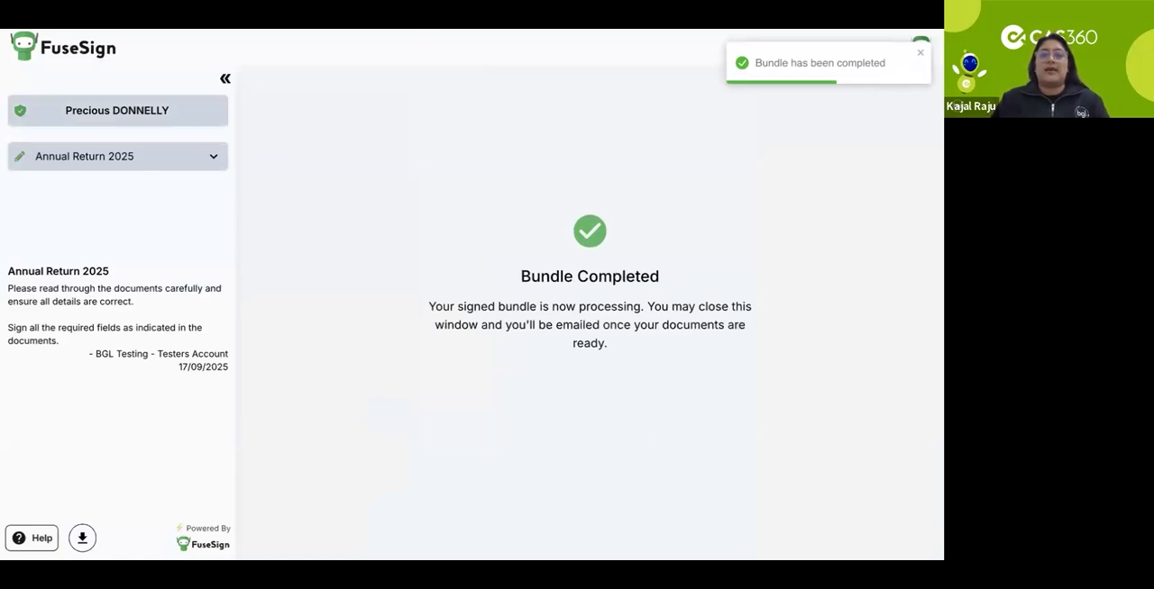
# Step: Switch back to CAS360 and open the company record of JOURNEY BUZZ LIMITED from the company list
pyautogui.hotkey('ctrl', 'shift', 'Tab')
pyautogui.hotkey('ctrl', 'shift', 'Tab')
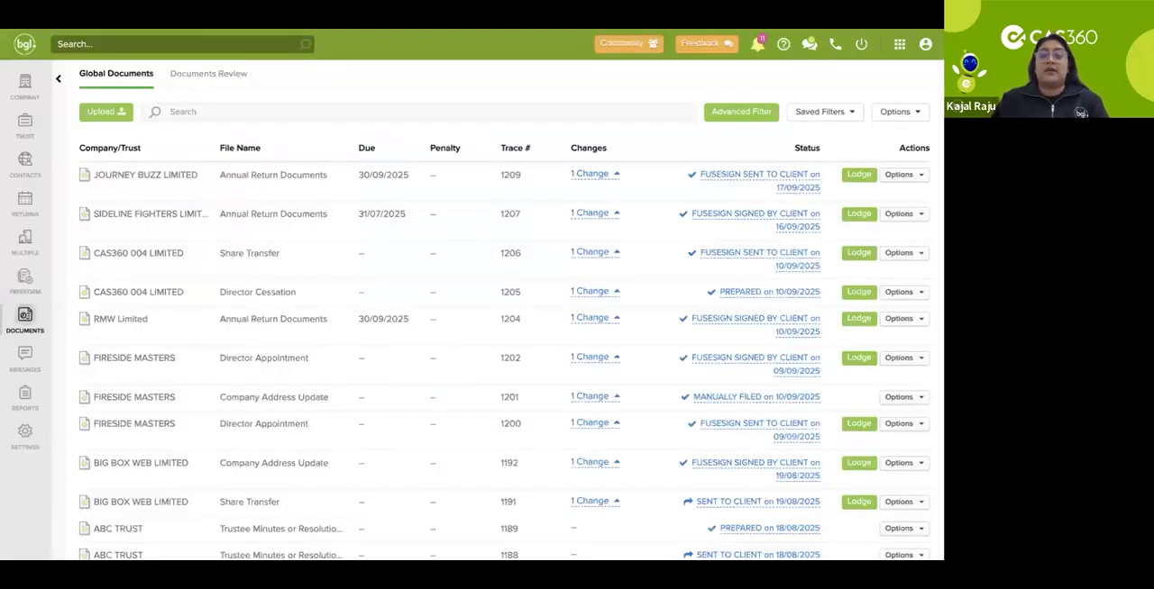
pyautogui.click(25, 86)
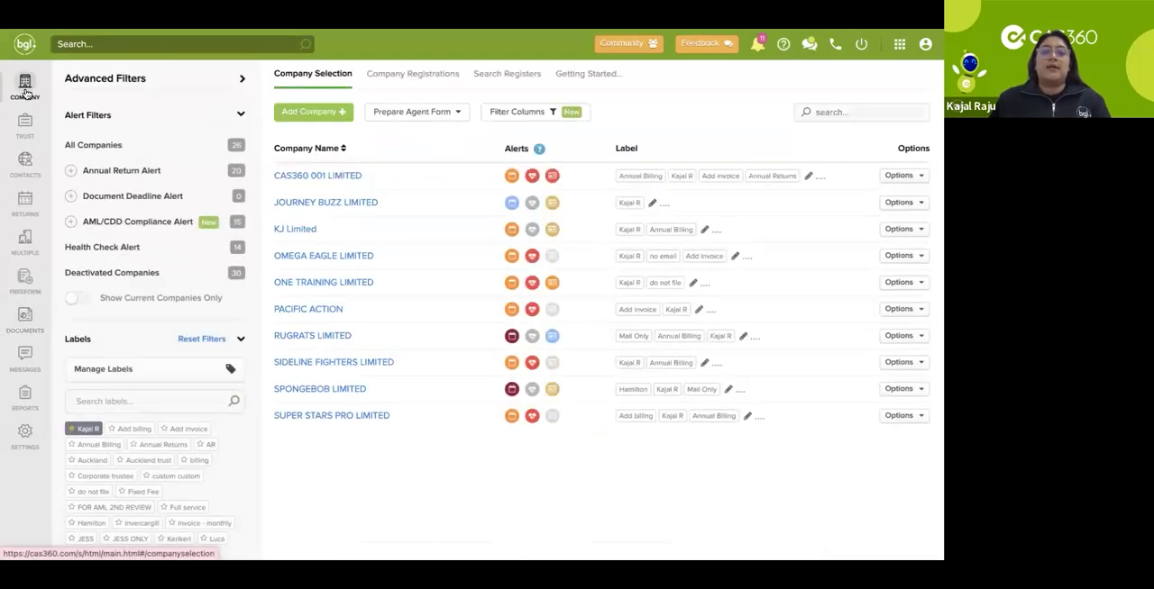
pyautogui.click(240, 82)
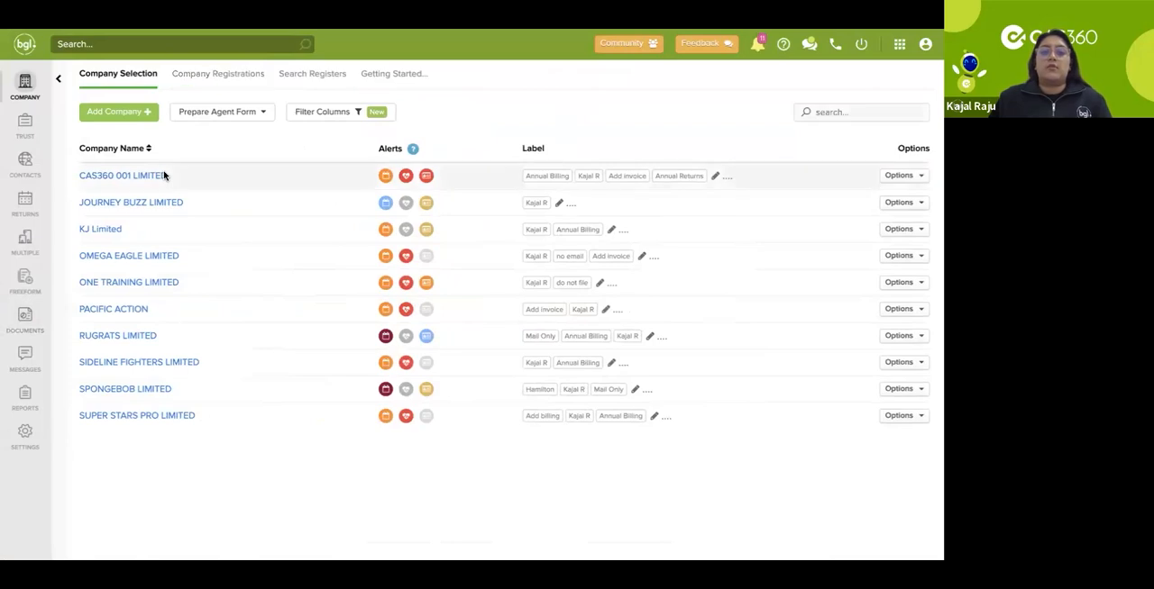
pyautogui.click(147, 204)
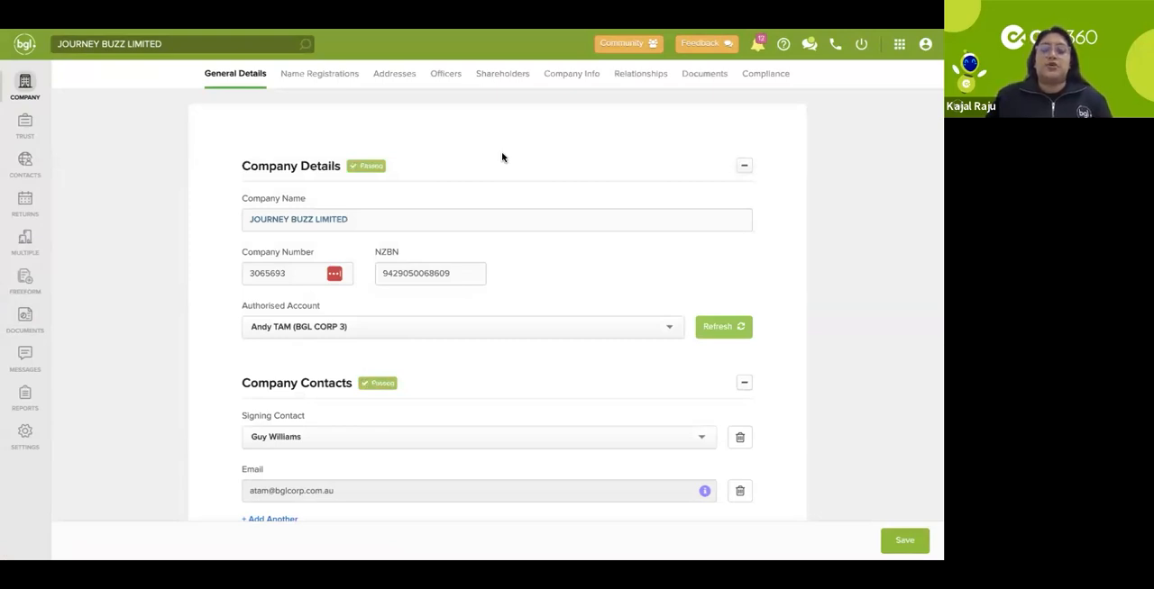
# Step: Review the company's general details, including its contacts, dates and status
pyautogui.scroll(-1, 502, 158)
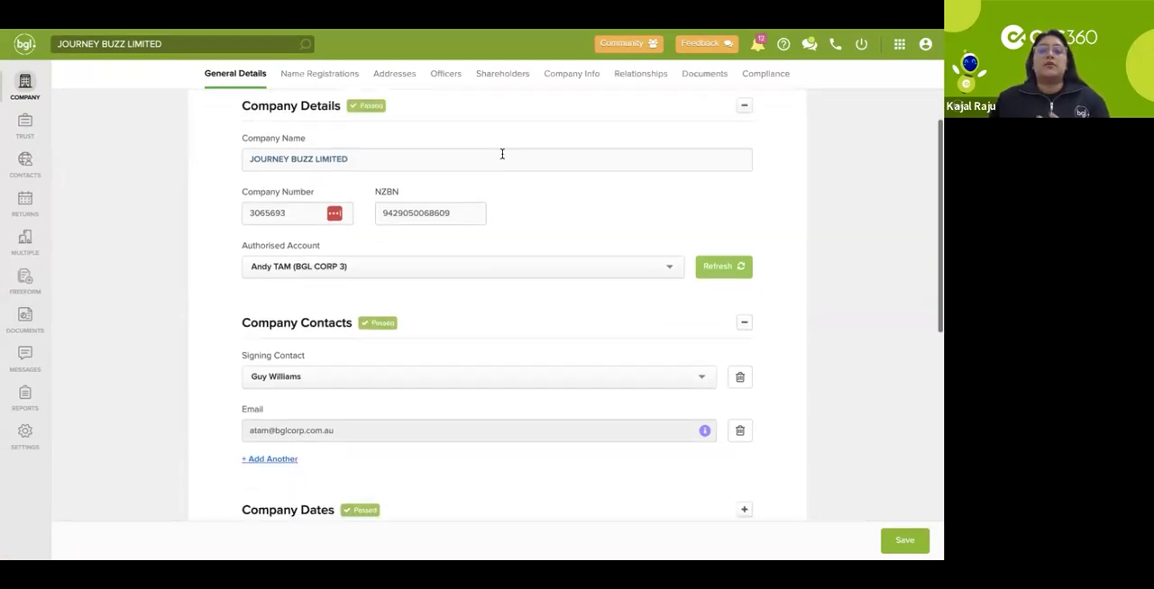
pyautogui.scroll(1, 502, 158)
pyautogui.scroll(-1, 502, 156)
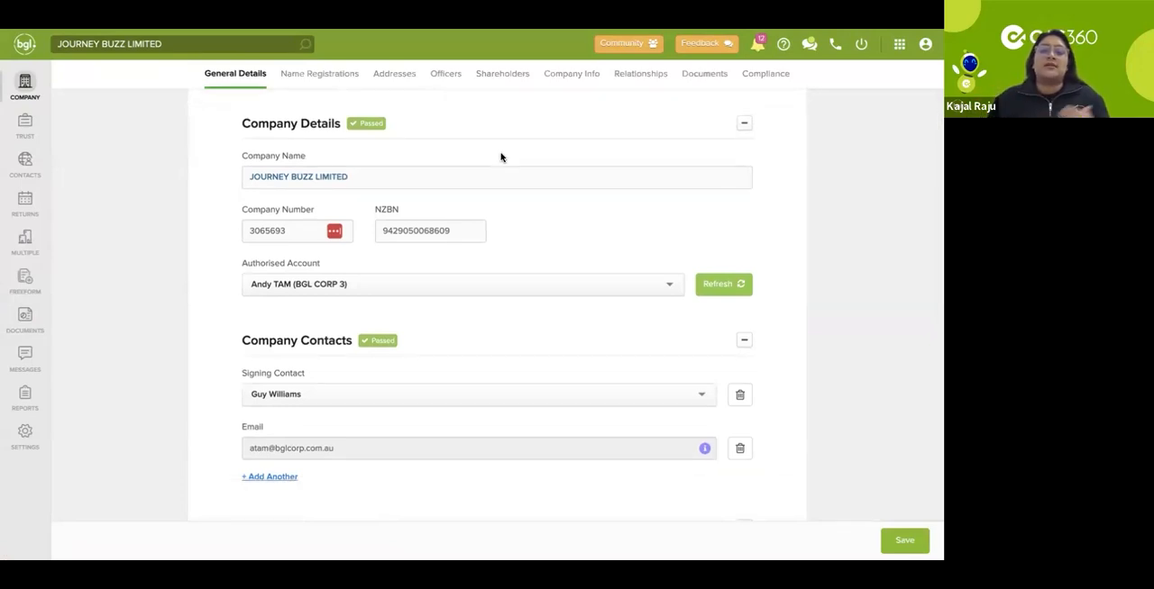
pyautogui.scroll(-5, 502, 157)
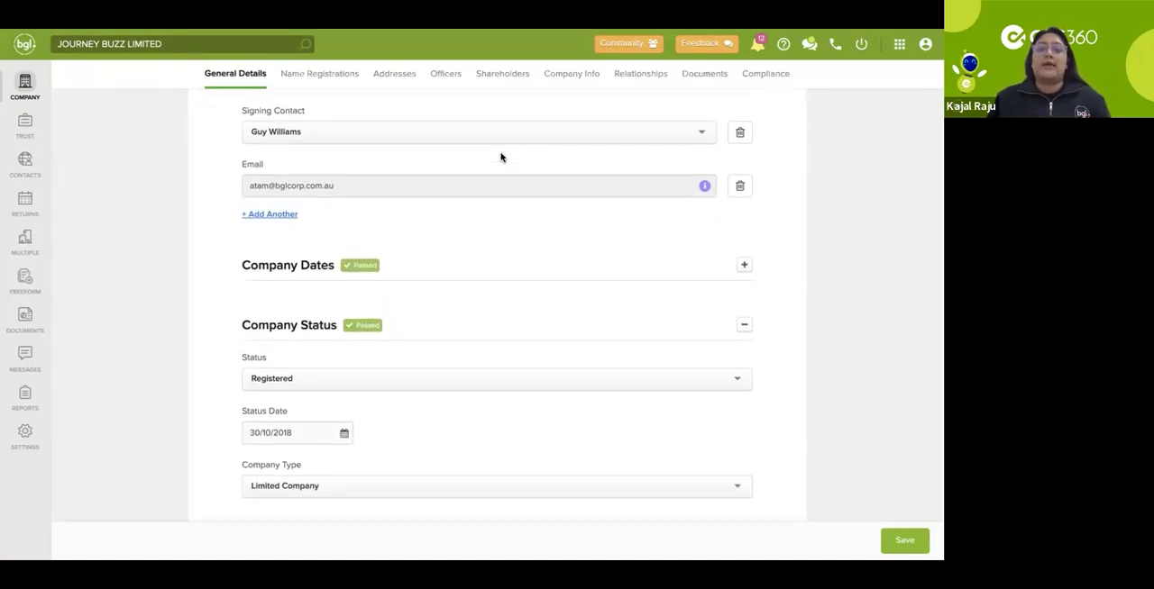
# Step: View the company's addresses and check which new address types are offered, without adding one
pyautogui.click(395, 84)
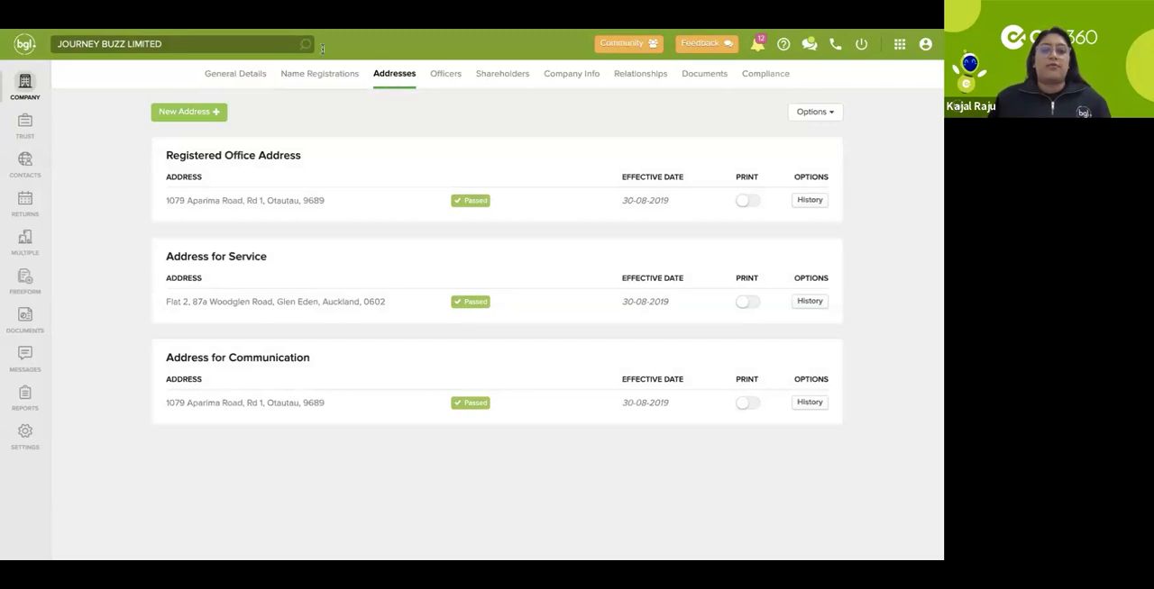
pyautogui.click(215, 113)
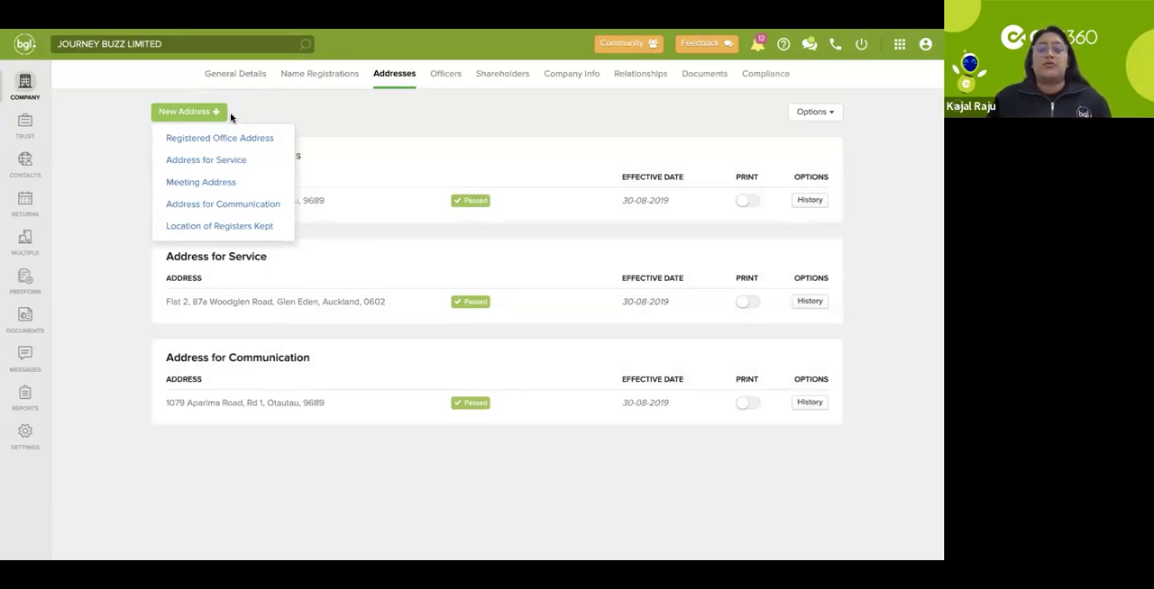
pyautogui.click(284, 117)
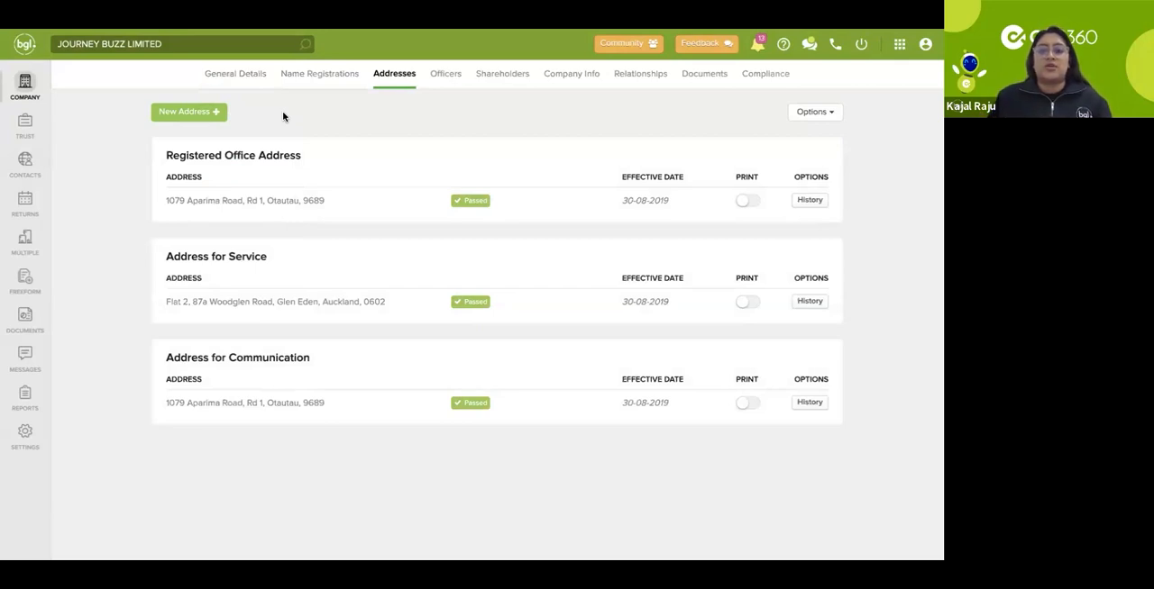
# Step: Review the list of the company's current officers
pyautogui.click(458, 77)
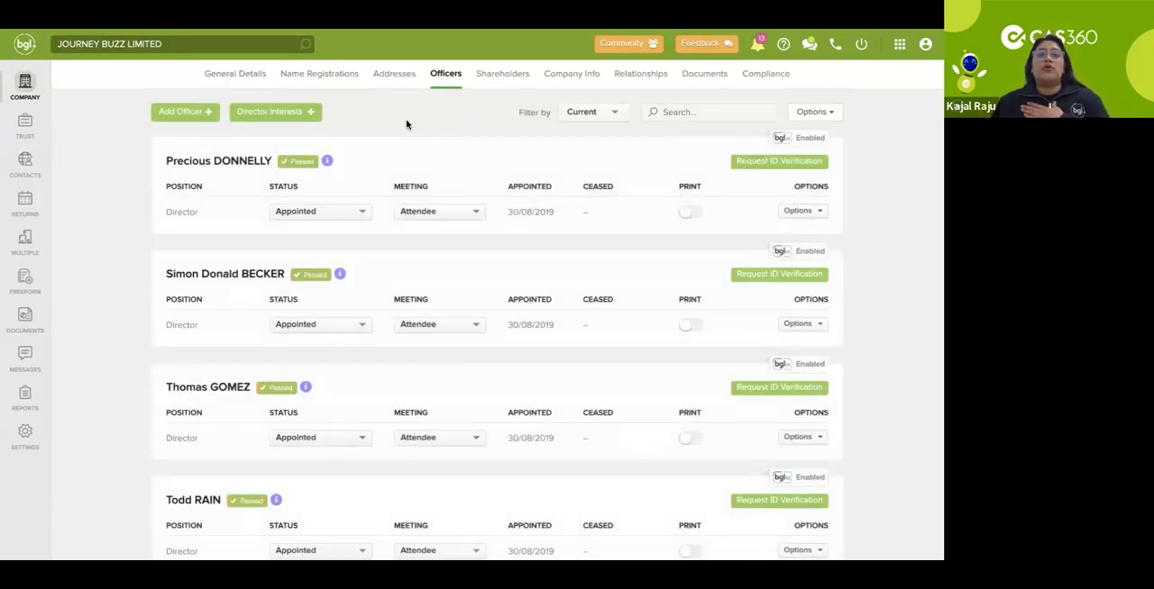
pyautogui.scroll(-1, 391, 209)
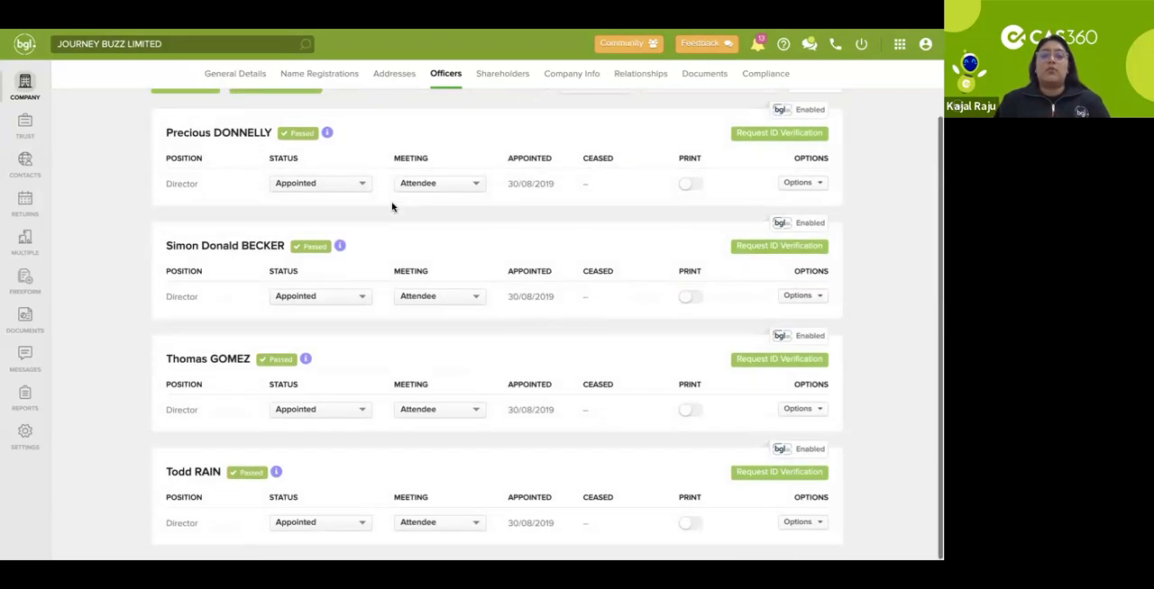
pyautogui.scroll(1, 391, 209)
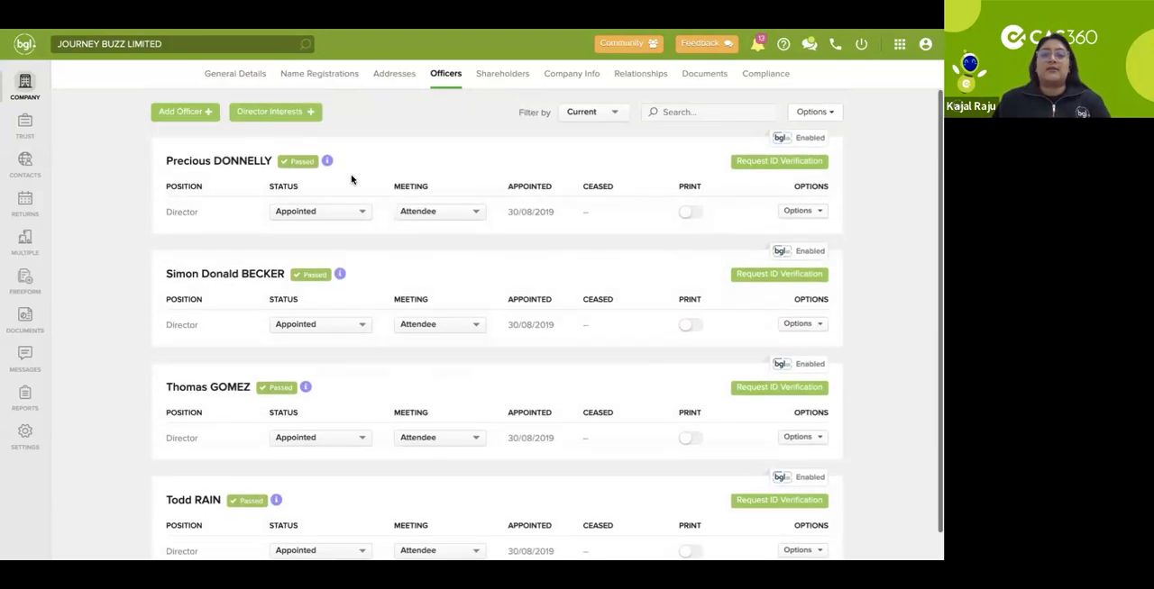
# Step: Add the required existing contact as an officer of the company with the position Director, appointed 17/09/2025
pyautogui.click(208, 112)
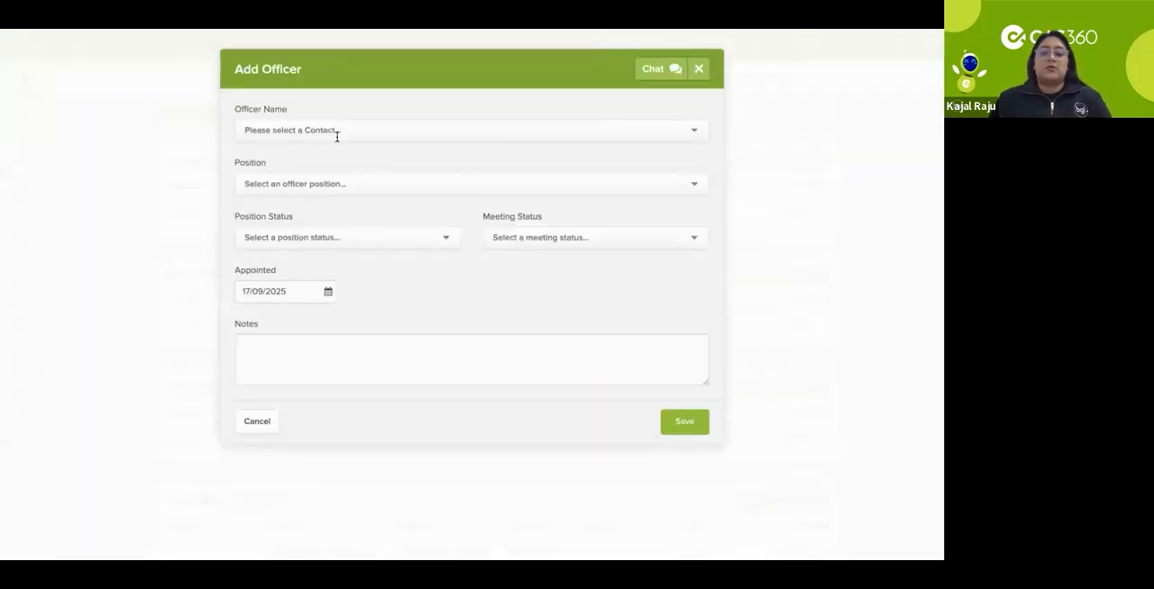
pyautogui.click(336, 132)
pyautogui.write('ronald')
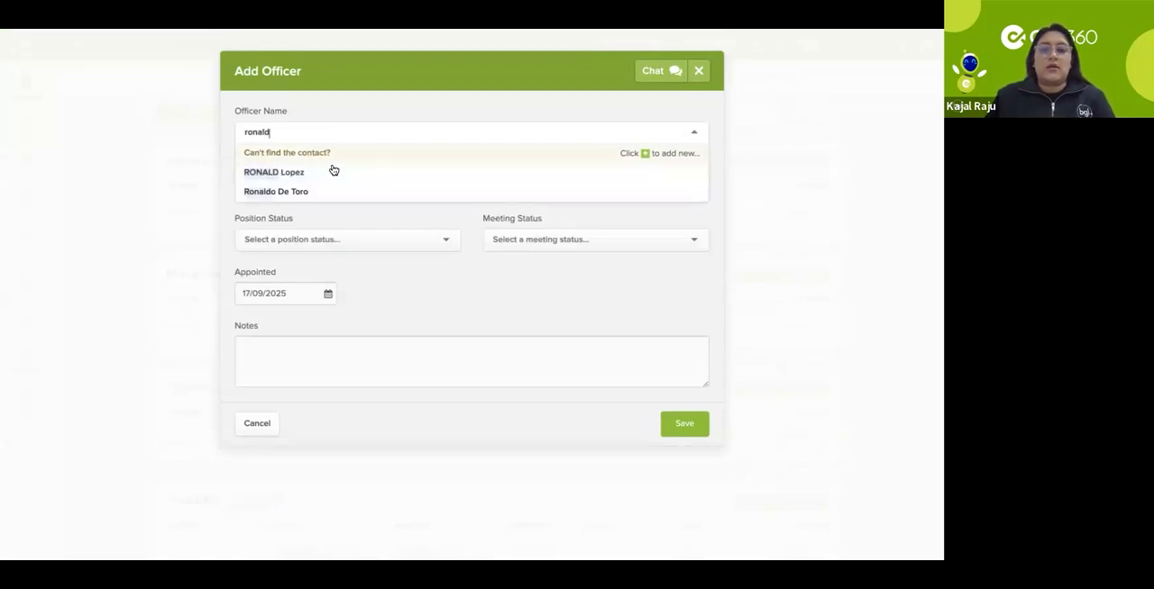
pyautogui.click(332, 171)
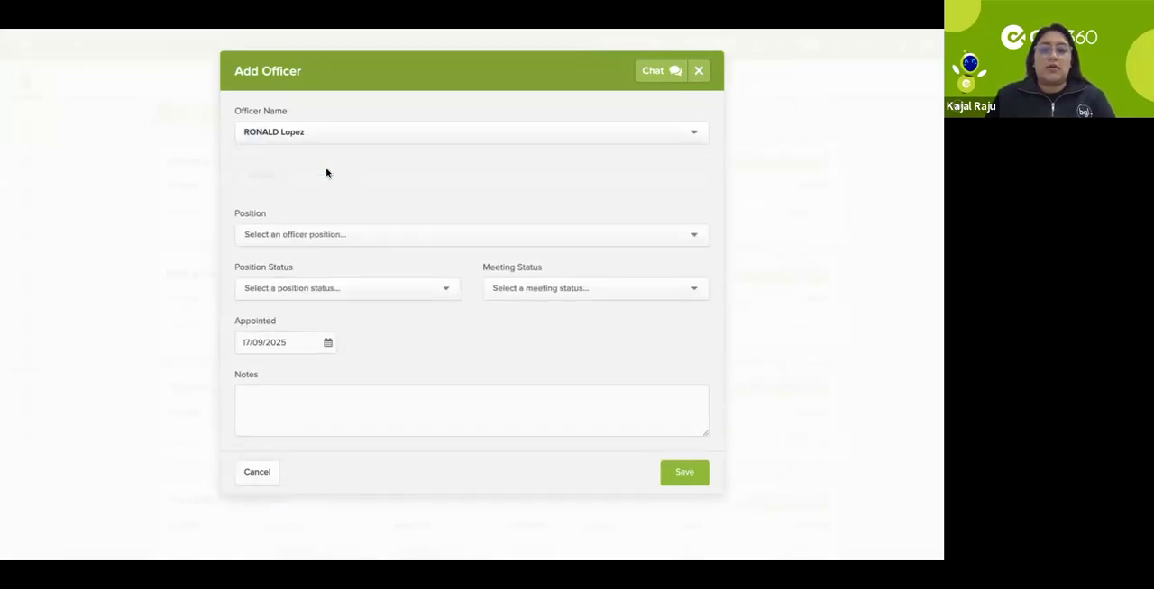
pyautogui.click(327, 247)
pyautogui.click(297, 288)
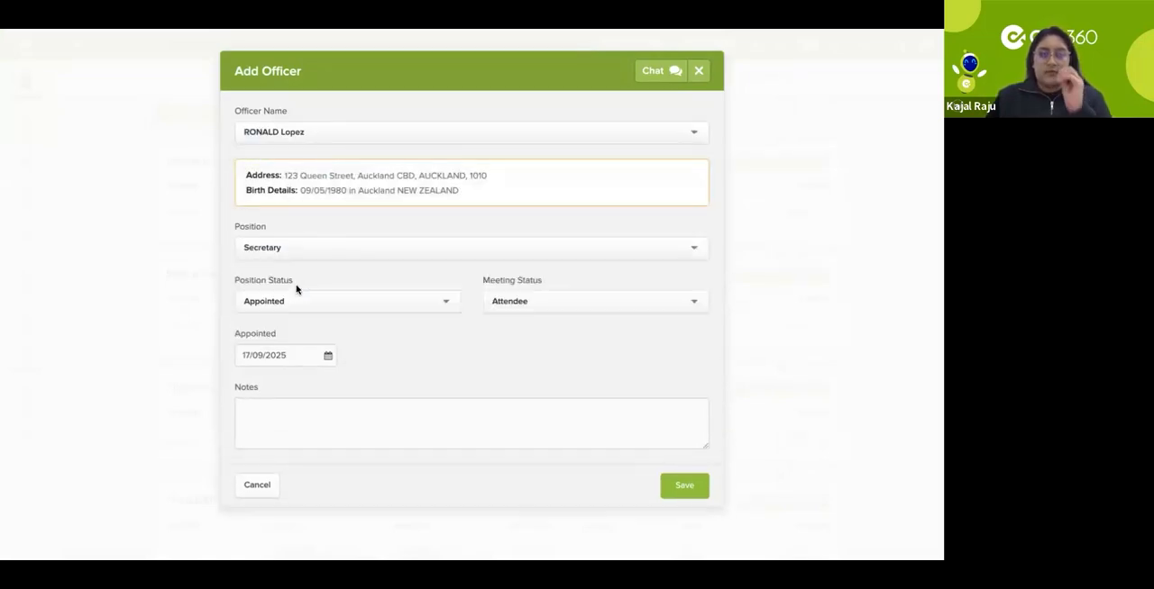
pyautogui.click(410, 245)
pyautogui.click(358, 269)
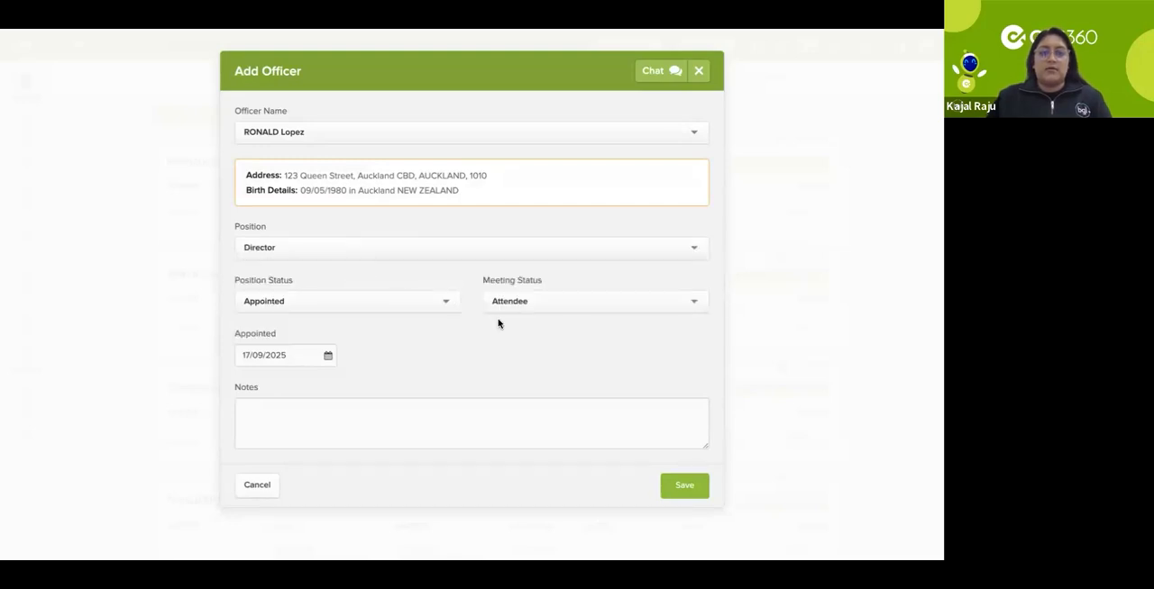
pyautogui.click(685, 487)
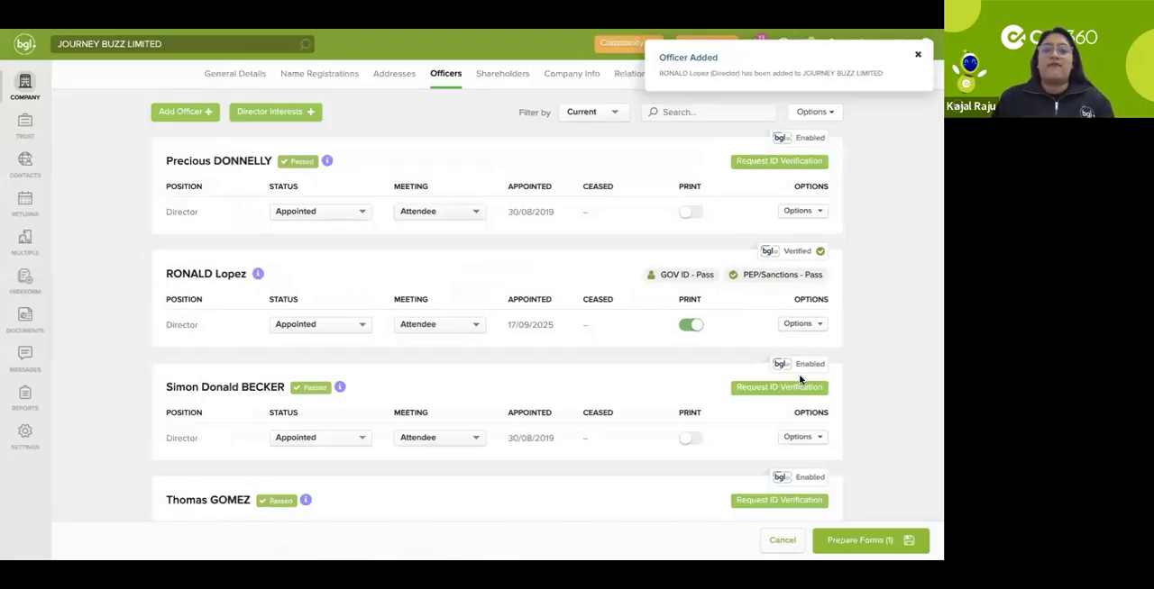
# Step: Prepare the forms for the officer change and review the list of documents offered for production
pyautogui.click(872, 540)
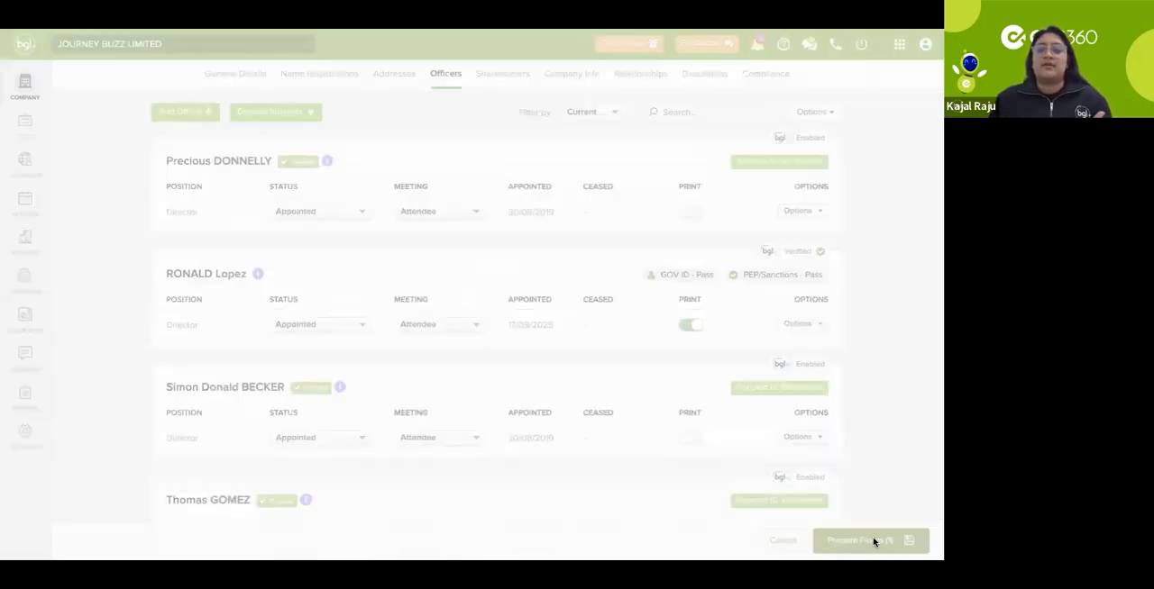
pyautogui.scroll(-5, 566, 330)
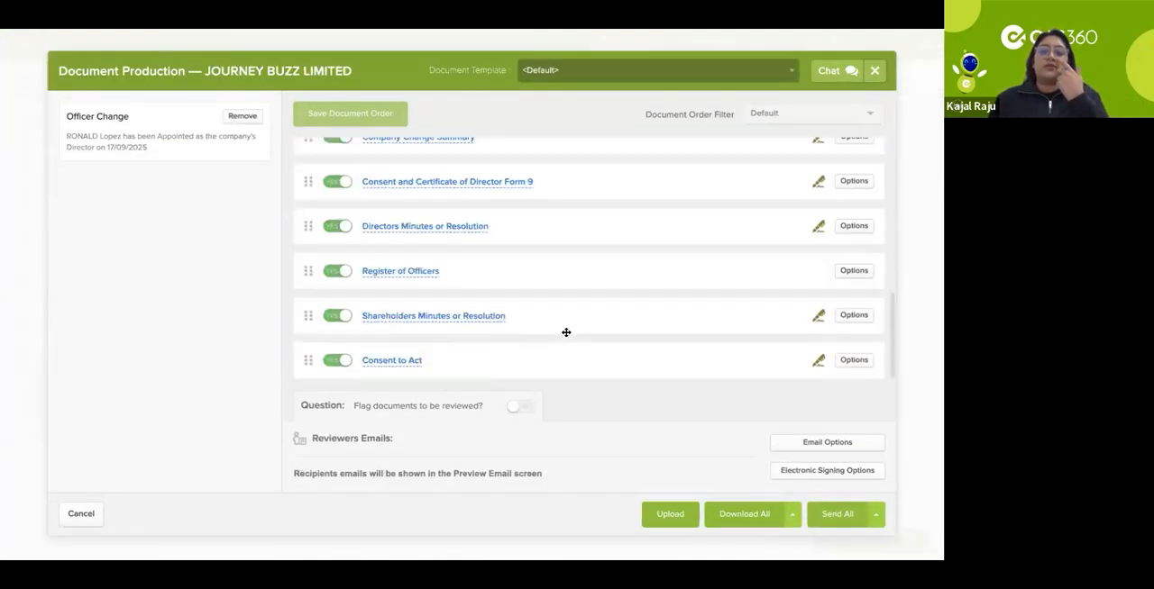
pyautogui.scroll(1, 571, 346)
pyautogui.scroll(1, 571, 345)
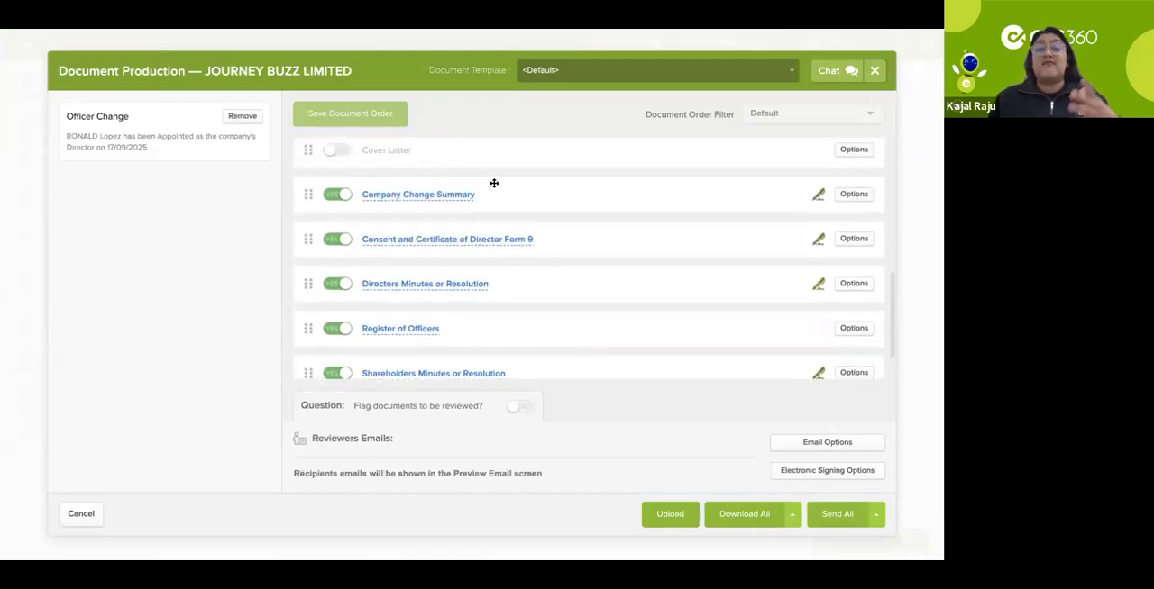
pyautogui.scroll(-1, 493, 249)
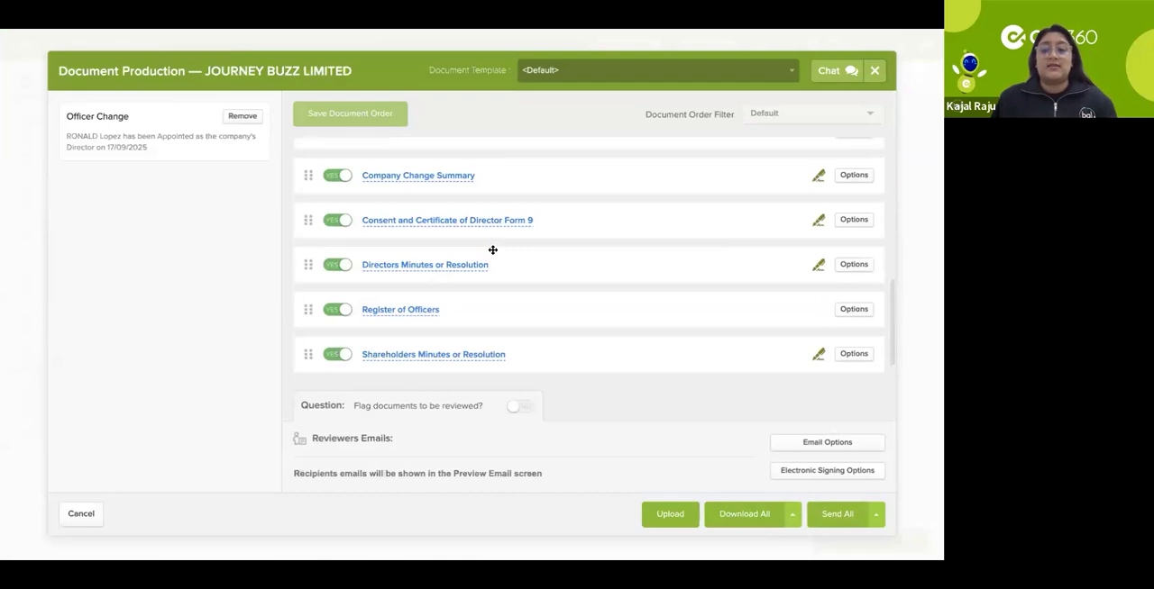
pyautogui.scroll(-1, 493, 250)
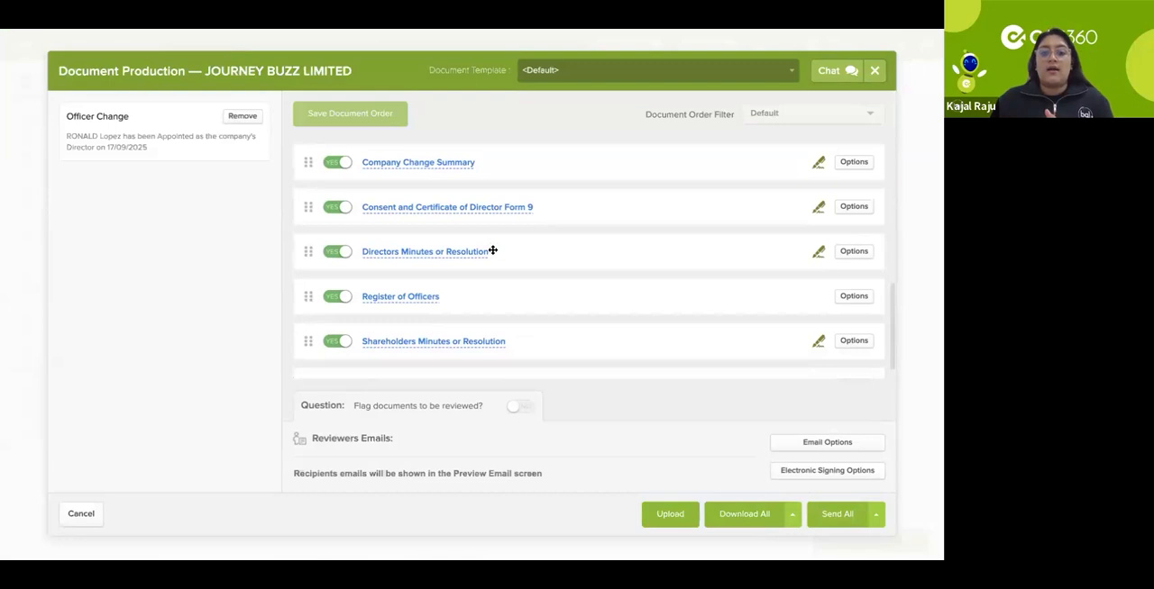
pyautogui.scroll(-1, 493, 249)
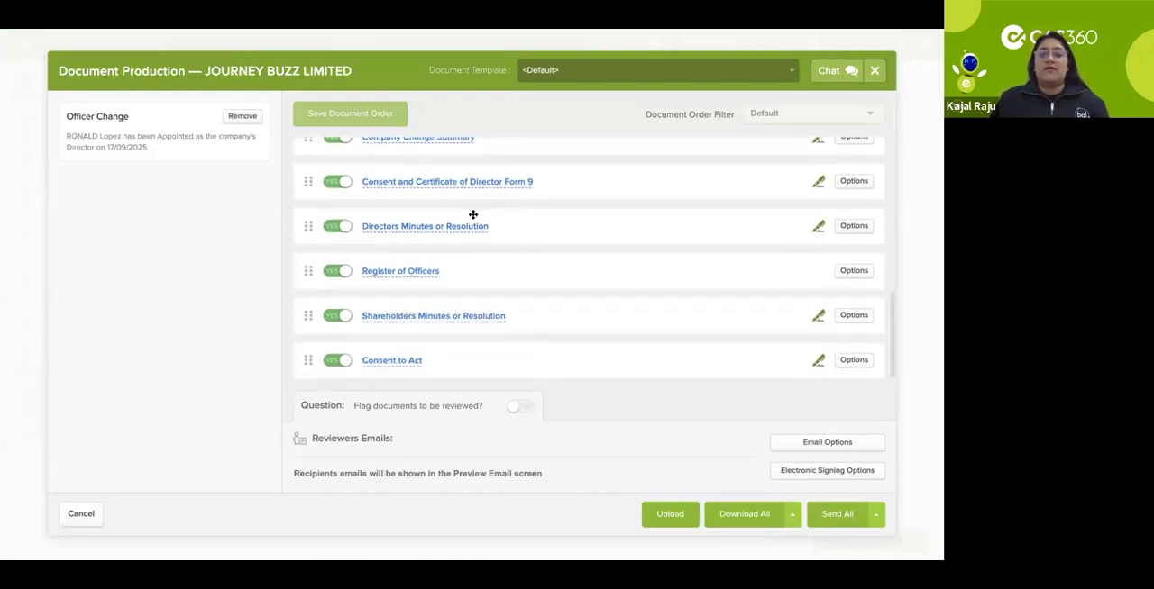
pyautogui.scroll(1, 473, 214)
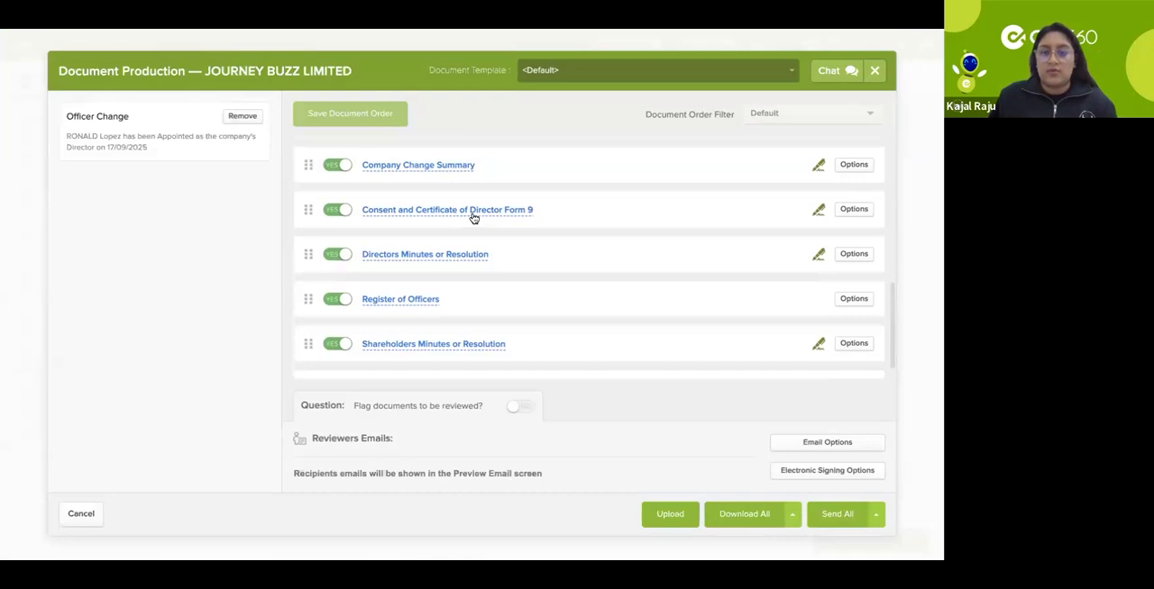
# Step: Preview the Company Change Summary and read through the officer appointments, current officers and declaration
pyautogui.click(440, 171)
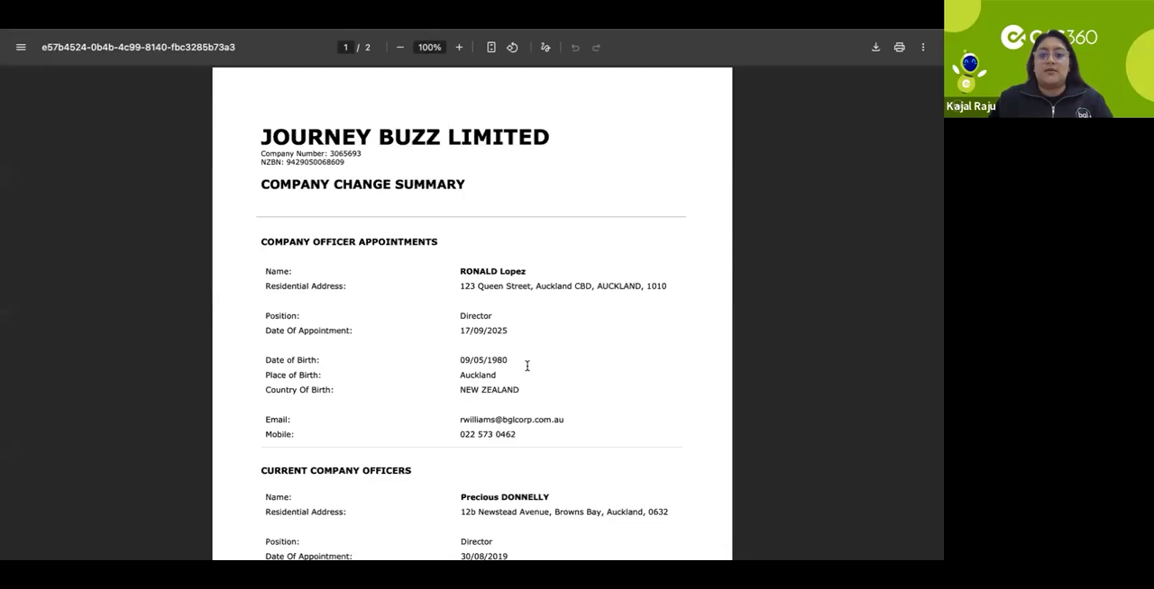
pyautogui.scroll(-3, 528, 366)
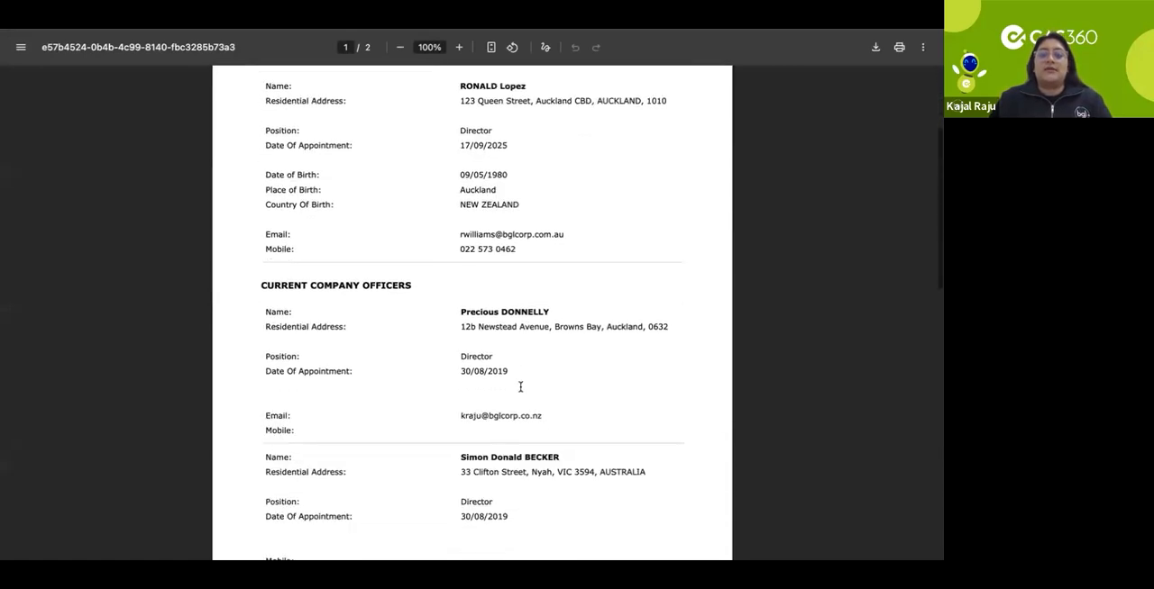
pyautogui.scroll(1, 520, 386)
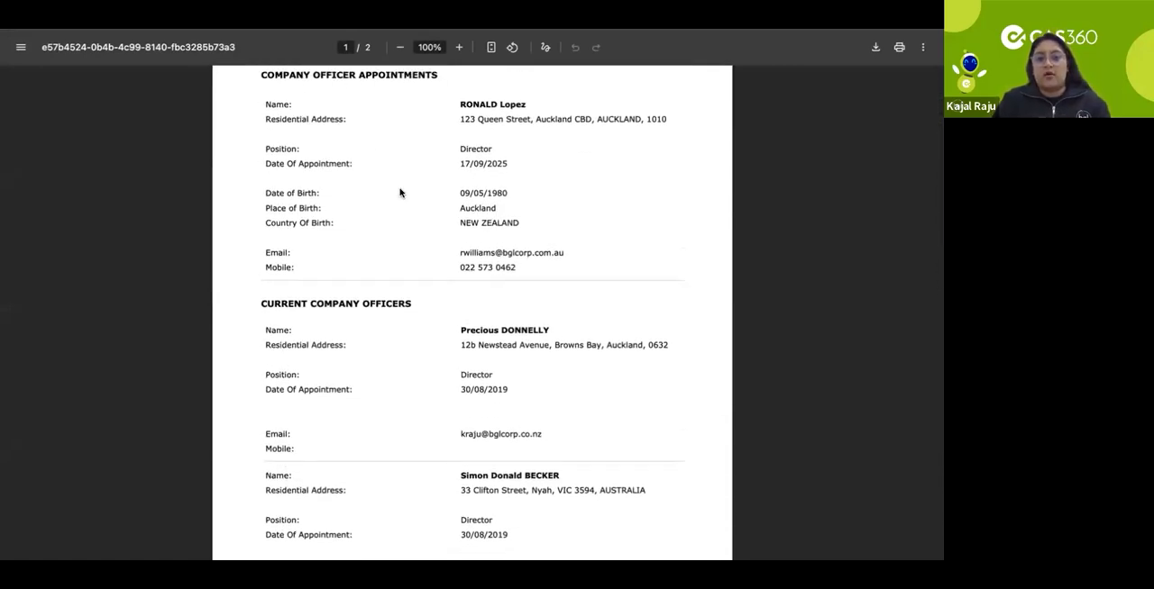
pyautogui.scroll(-3, 400, 192)
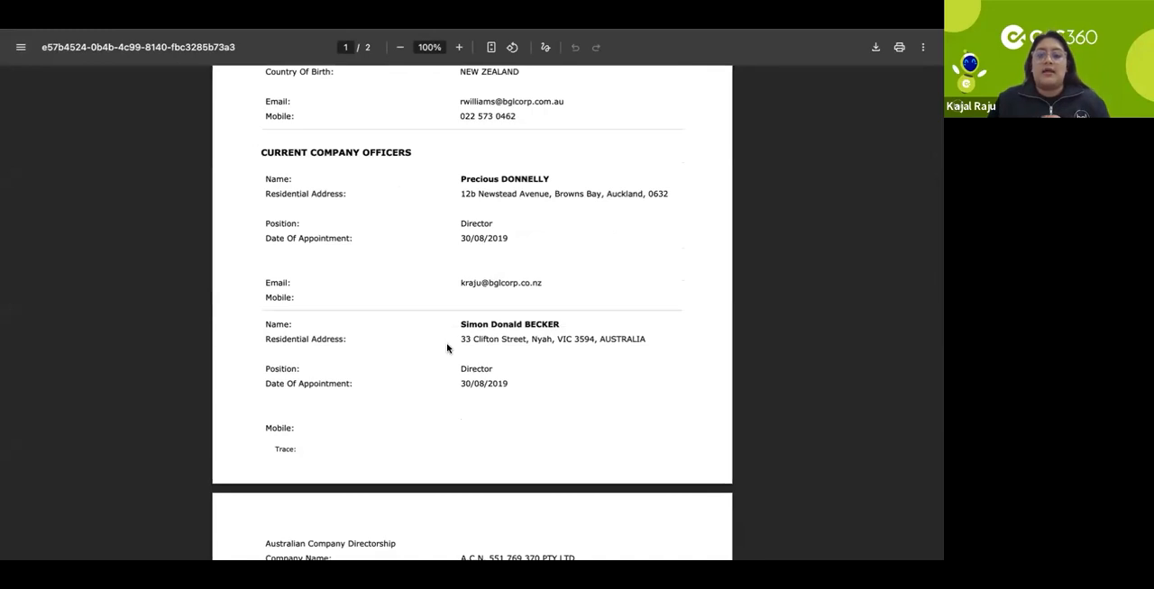
pyautogui.scroll(-2, 447, 348)
pyautogui.scroll(-3, 446, 346)
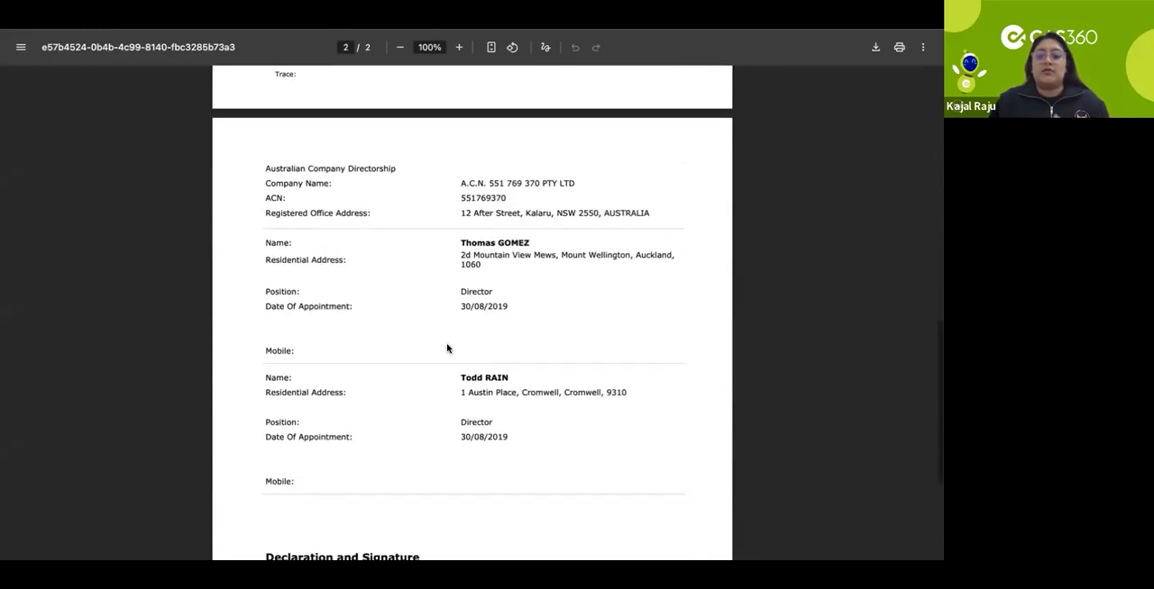
pyautogui.scroll(-1, 616, 157)
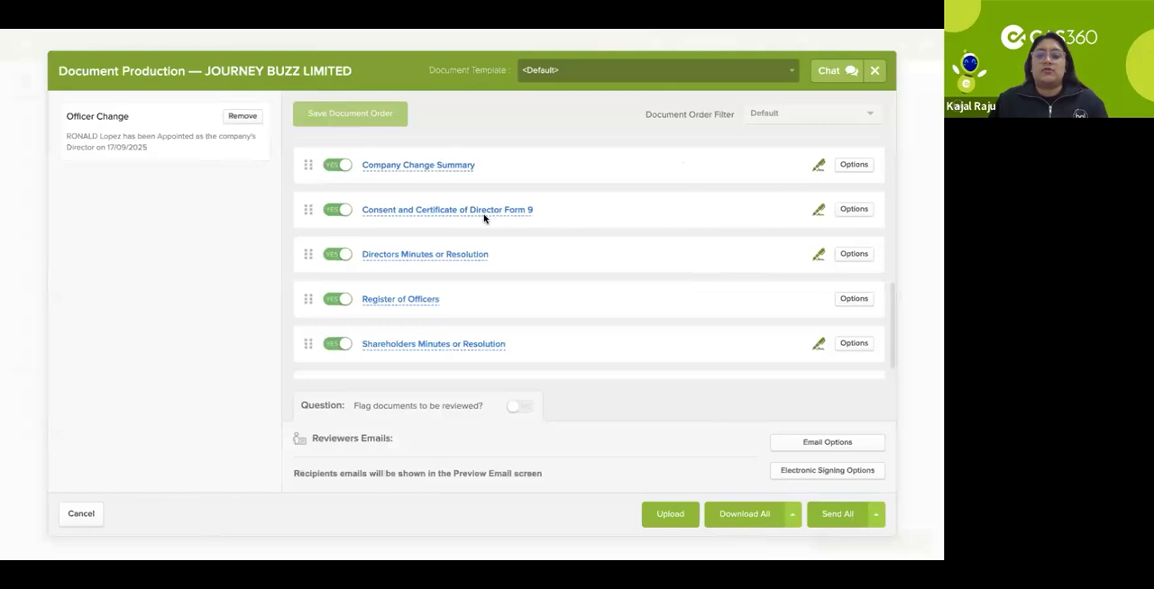
# Step: Preview the Consent and Certificate of Director Form 9, check the director's details and close the preview
pyautogui.click(483, 216)
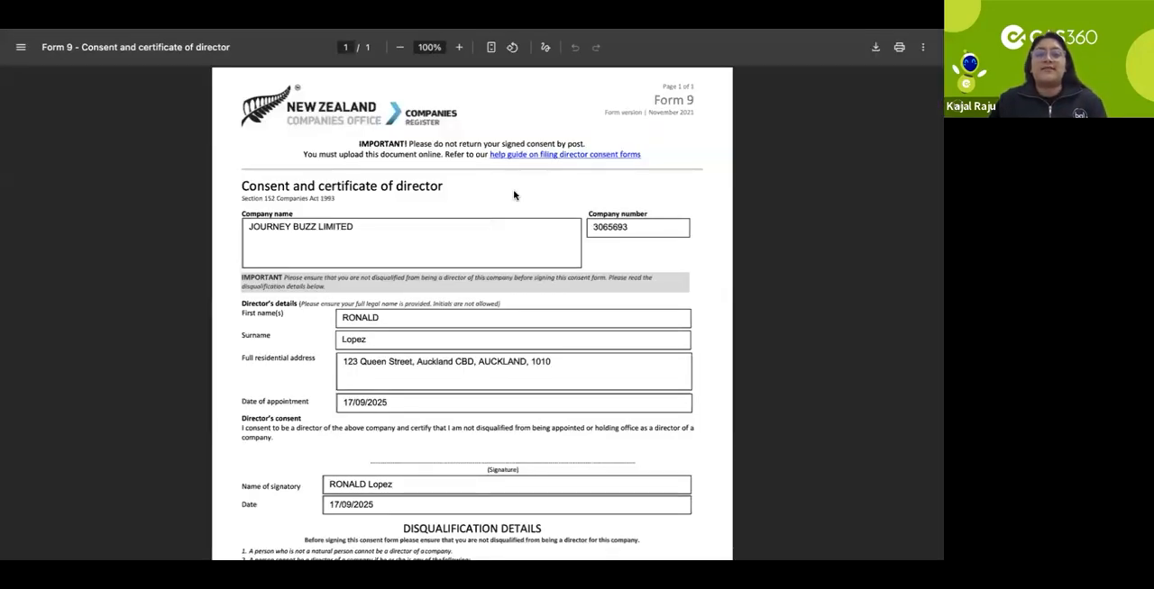
pyautogui.scroll(-1, 546, 187)
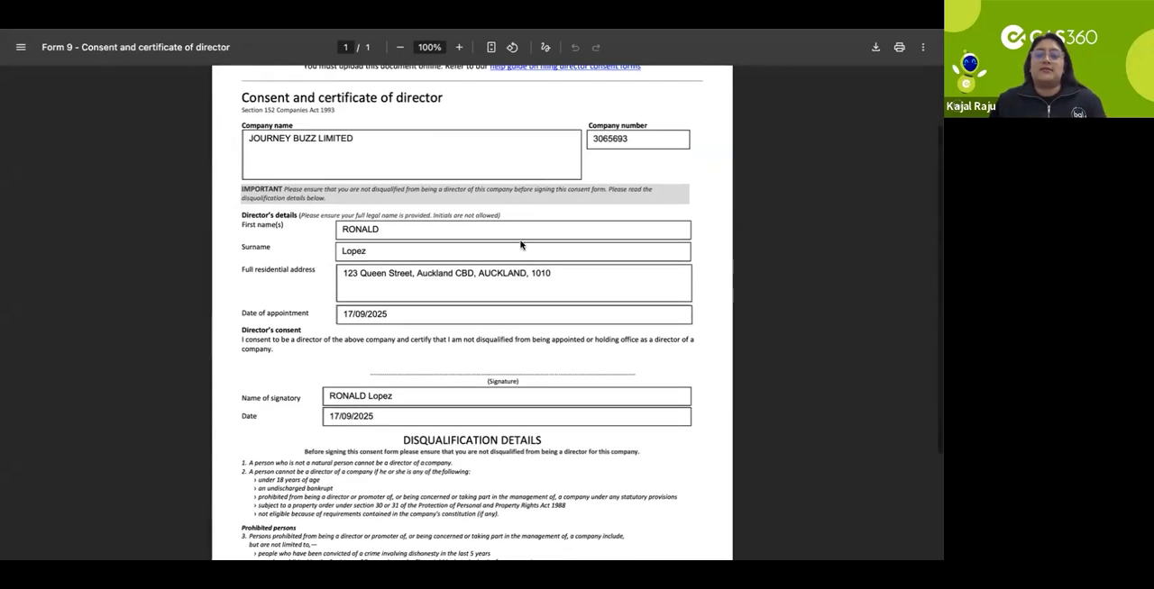
pyautogui.scroll(-1, 518, 263)
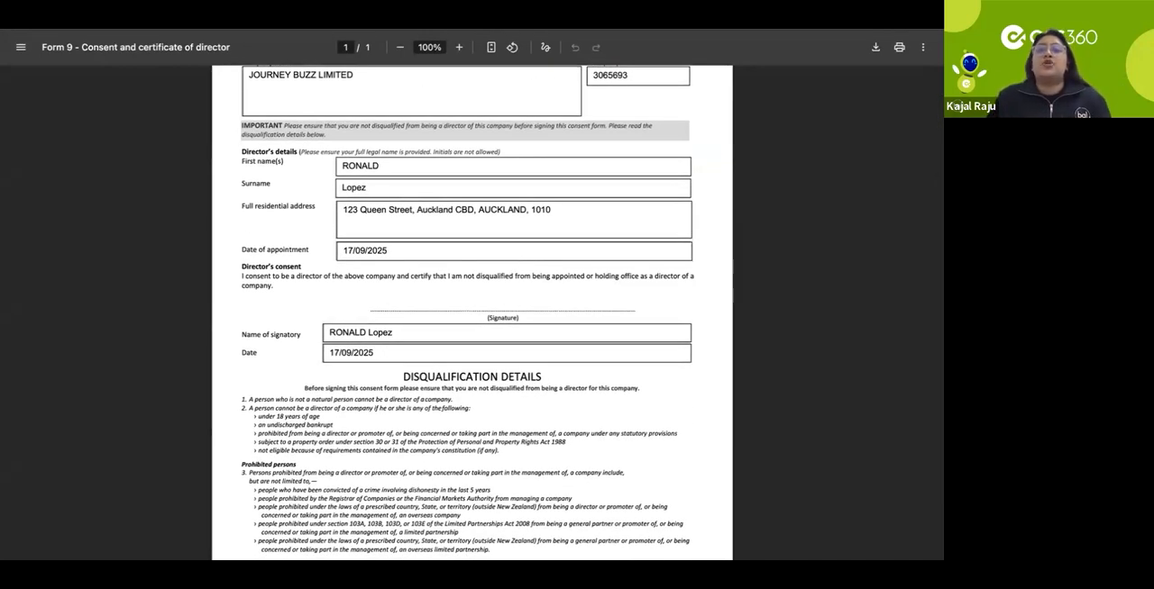
pyautogui.press('super+w')
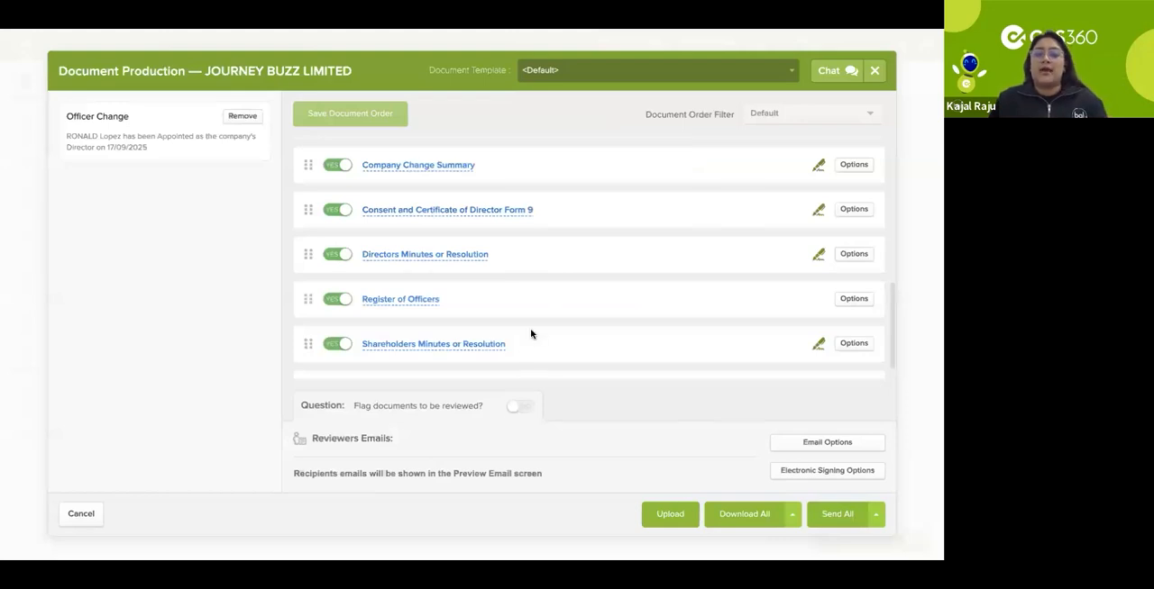
# Step: Preview the Directors Minutes or Resolution document, read the appointment resolution and close the preview
pyautogui.click(439, 256)
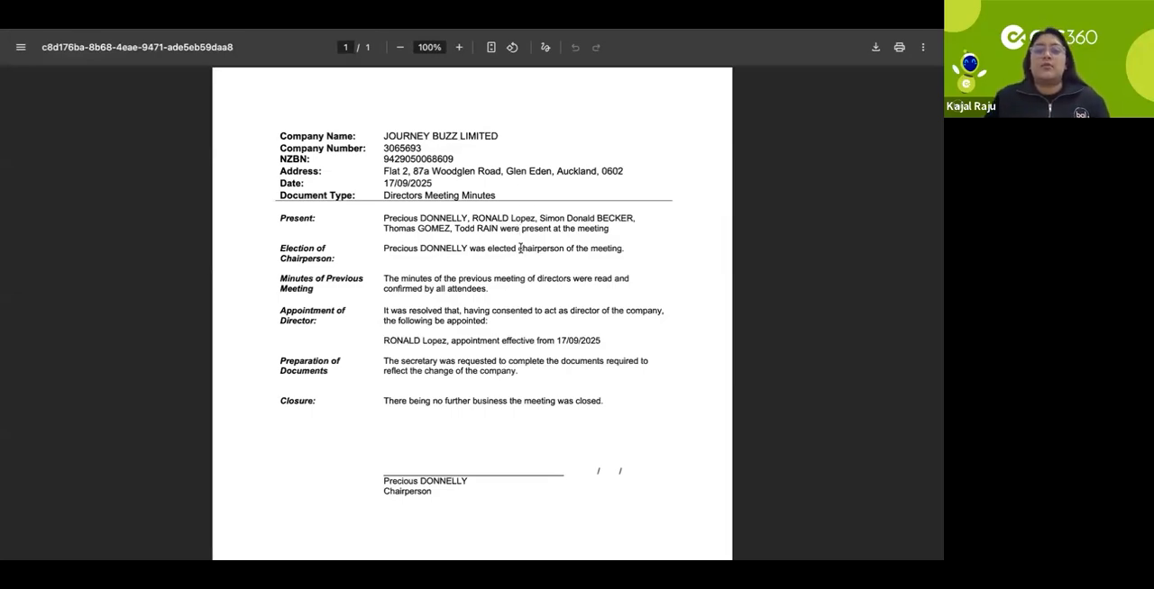
pyautogui.scroll(-1, 518, 230)
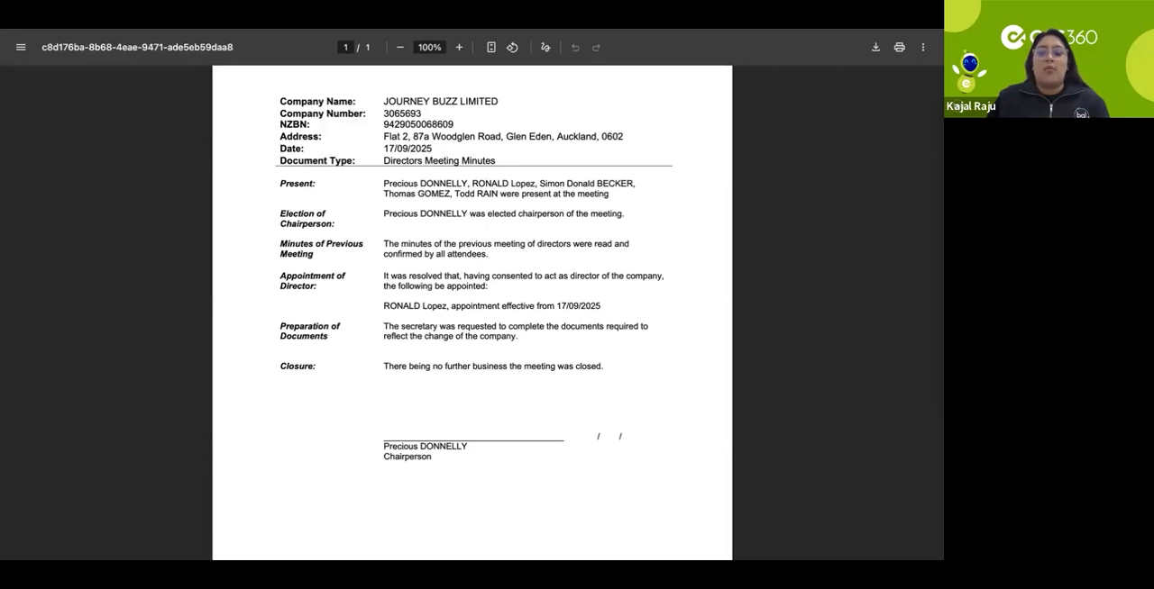
pyautogui.press('super+w')
# Step: Preview the Register of Officers, then close both the preview and the document production window without sending anything
pyautogui.scroll(-1, 568, 254)
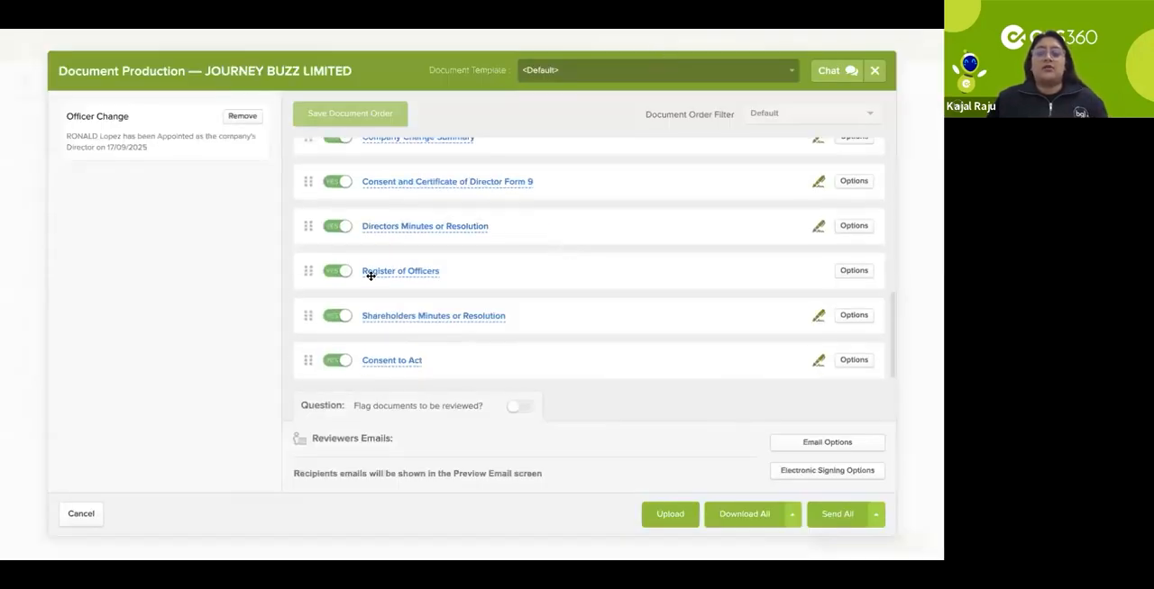
pyautogui.click(373, 272)
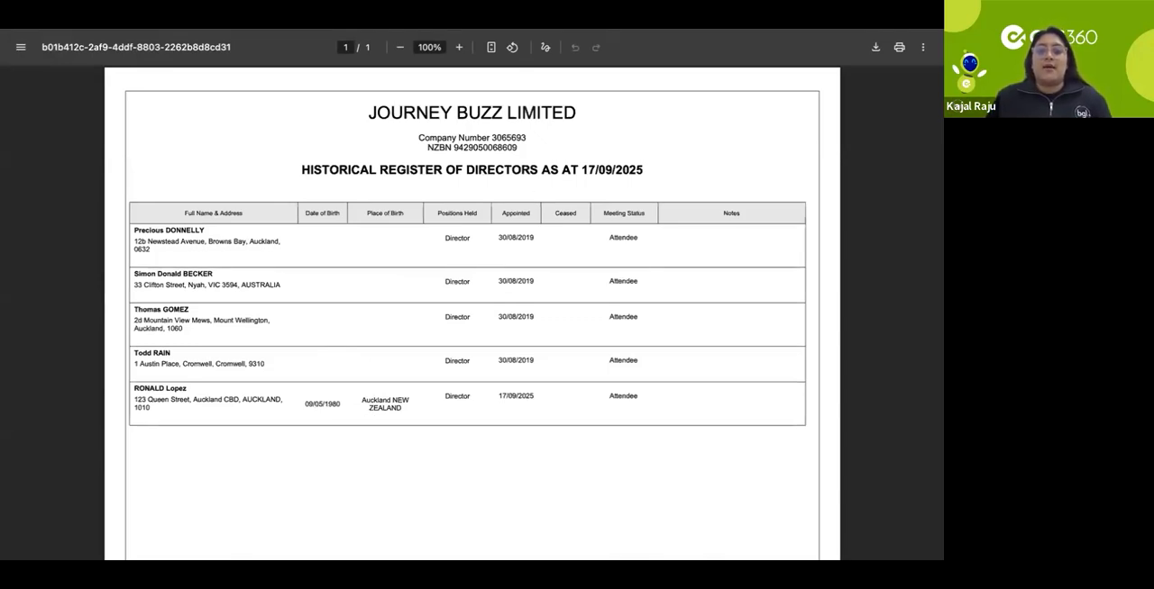
pyautogui.press('super+w')
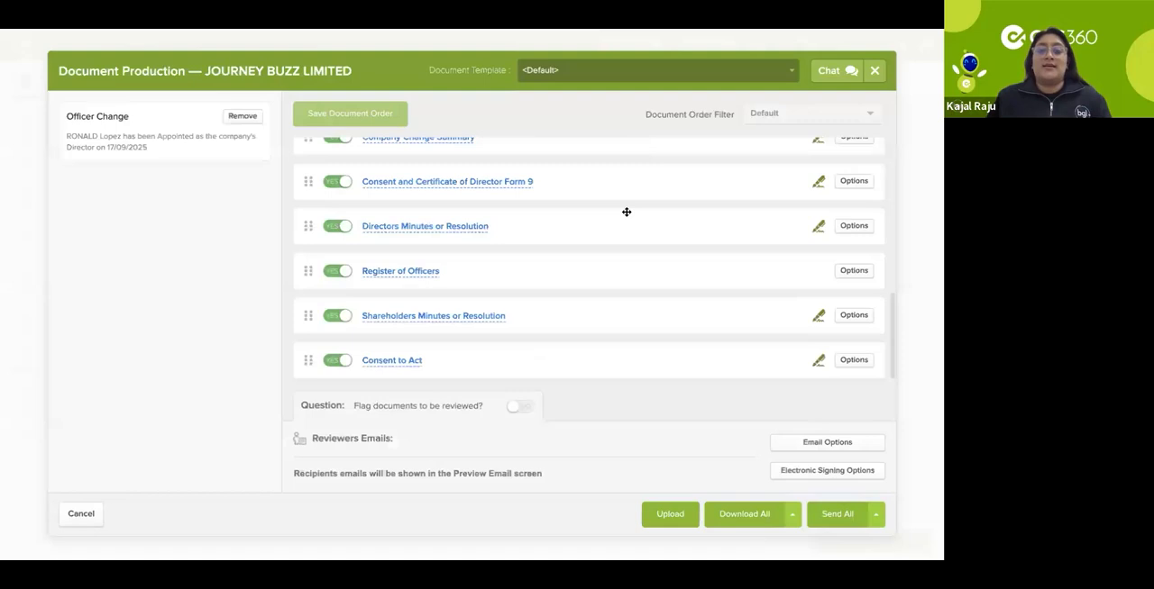
pyautogui.click(876, 71)
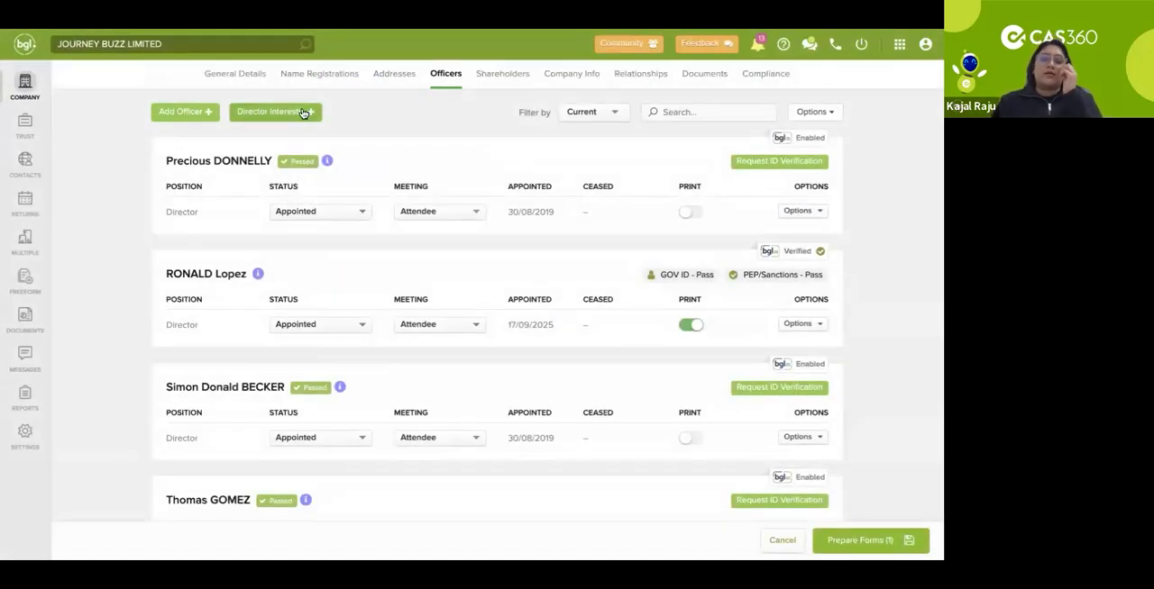
# Step: View the fields offered for adding director interests and close the form without saving
pyautogui.click(301, 113)
pyautogui.click(297, 134)
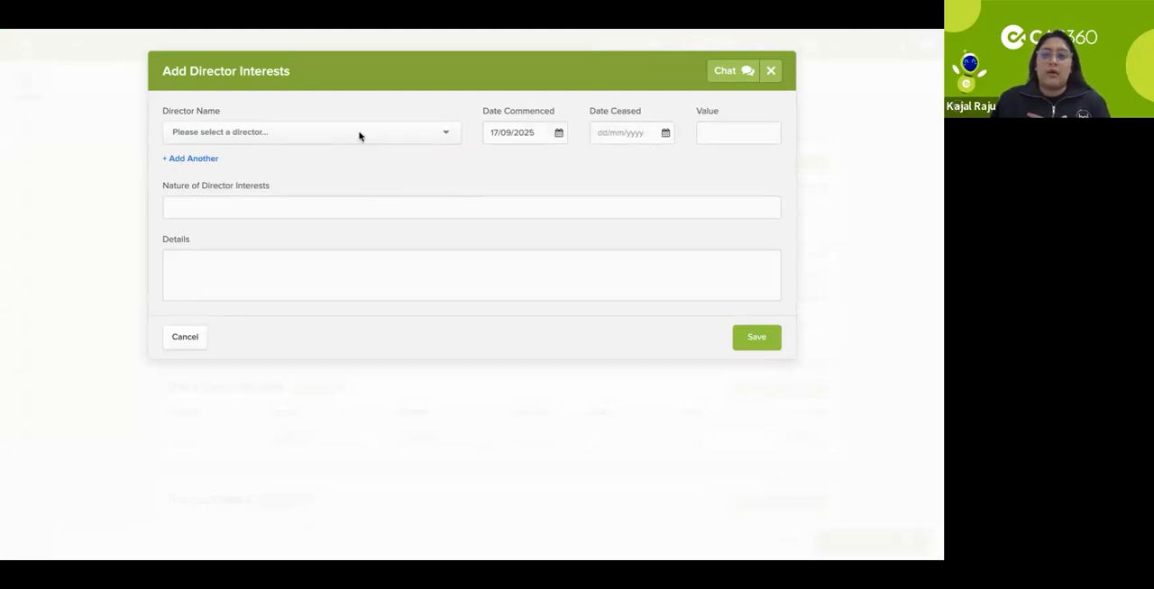
pyautogui.click(773, 70)
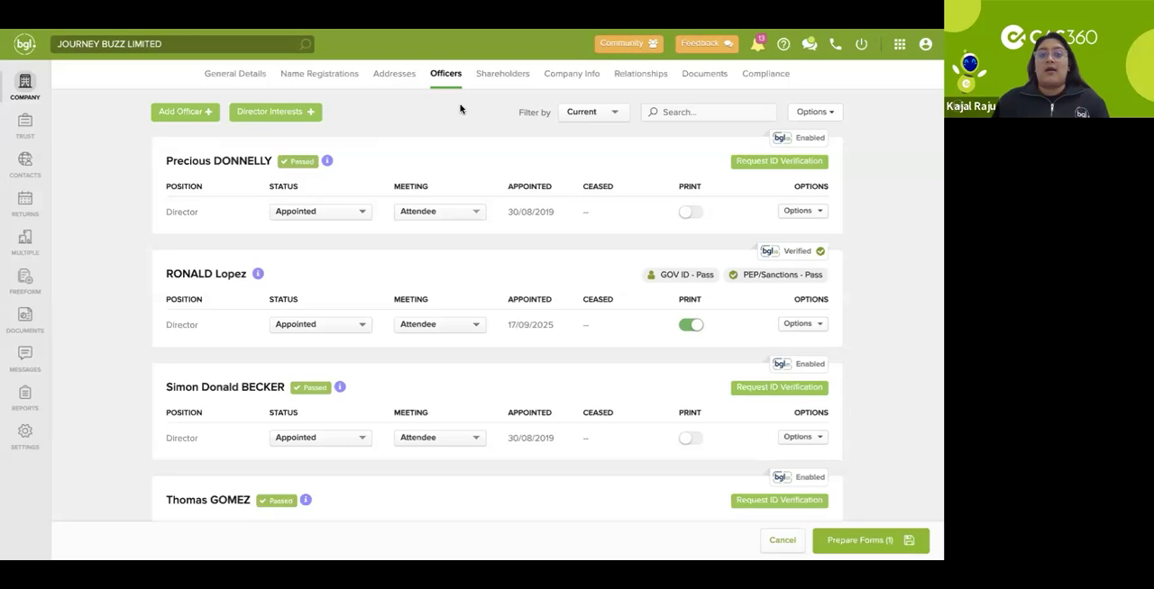
# Step: Review the company's shareholders and ordinary share breakdown, and display the types of share transaction that can be added
pyautogui.click(498, 77)
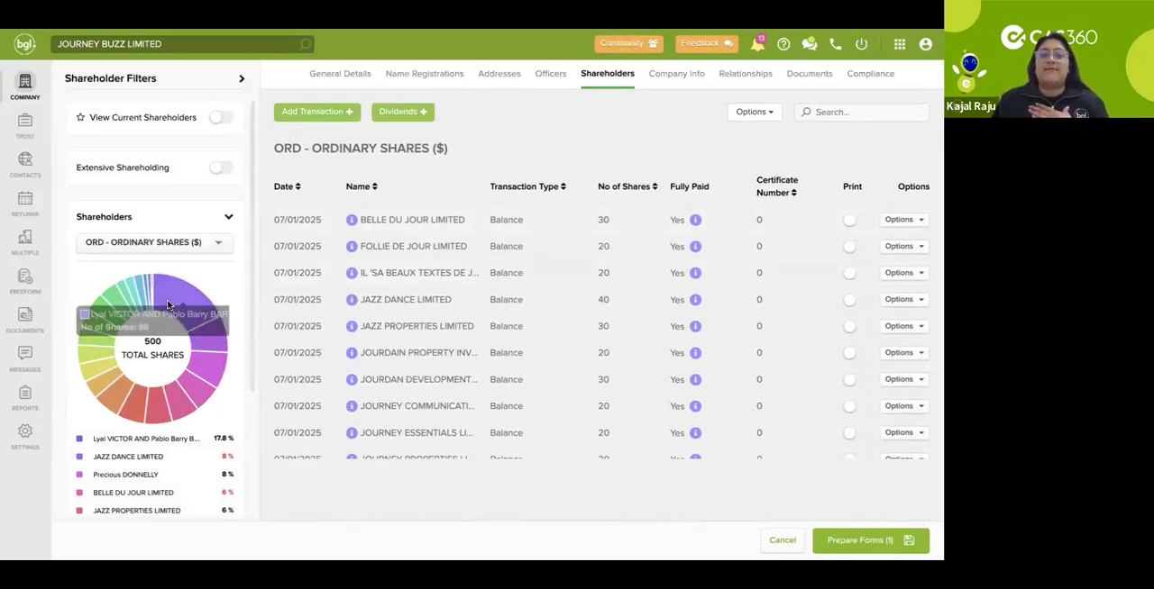
pyautogui.scroll(-1, 219, 275)
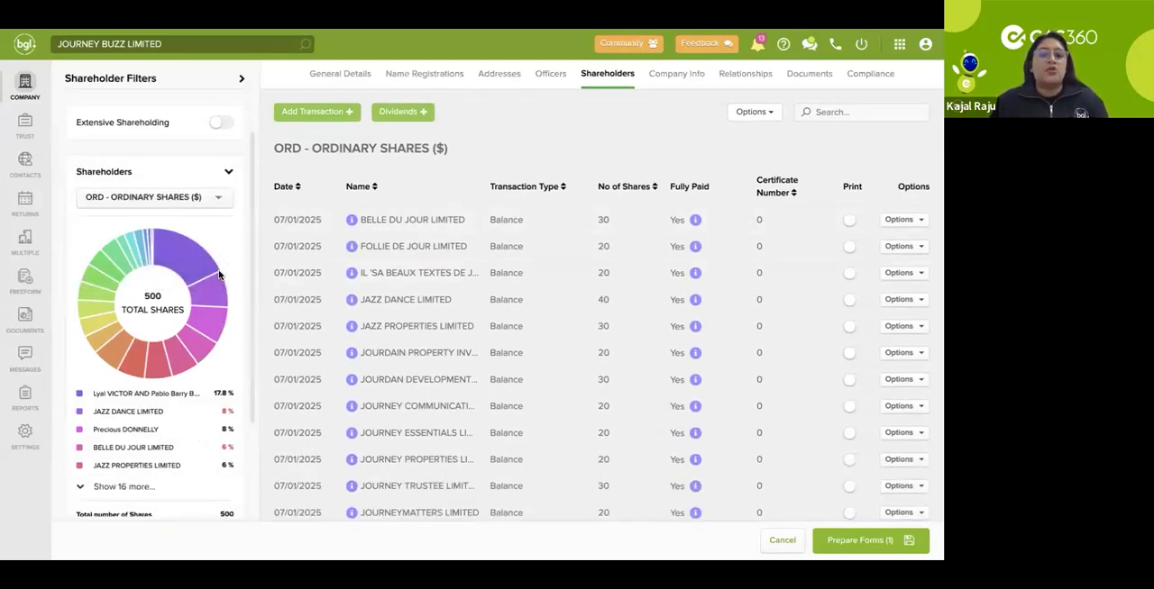
pyautogui.scroll(-1, 219, 275)
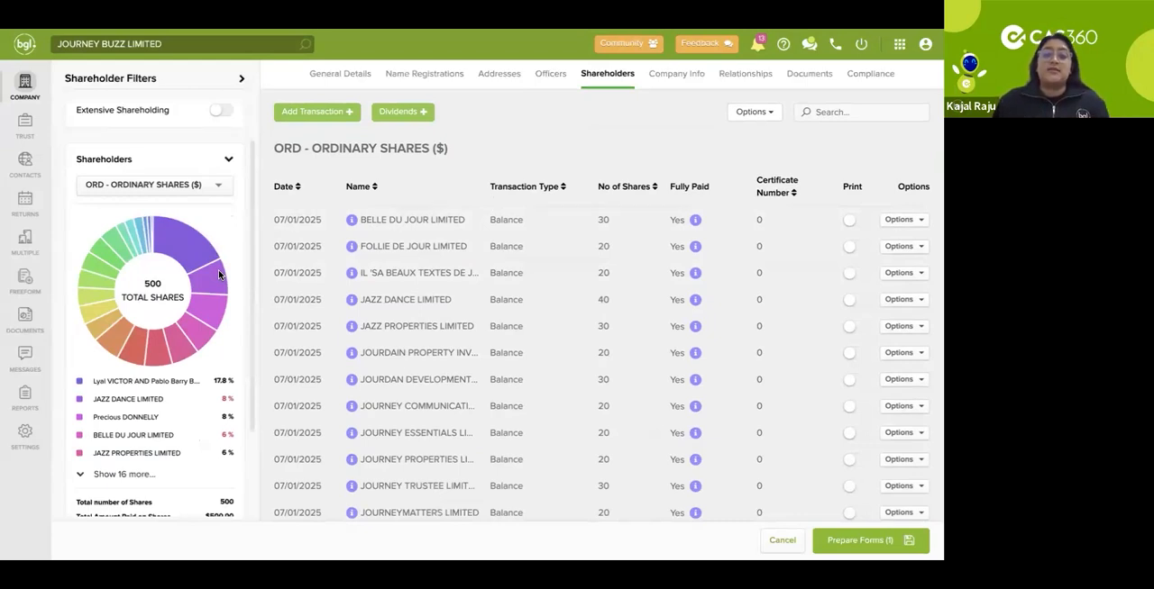
pyautogui.click(352, 114)
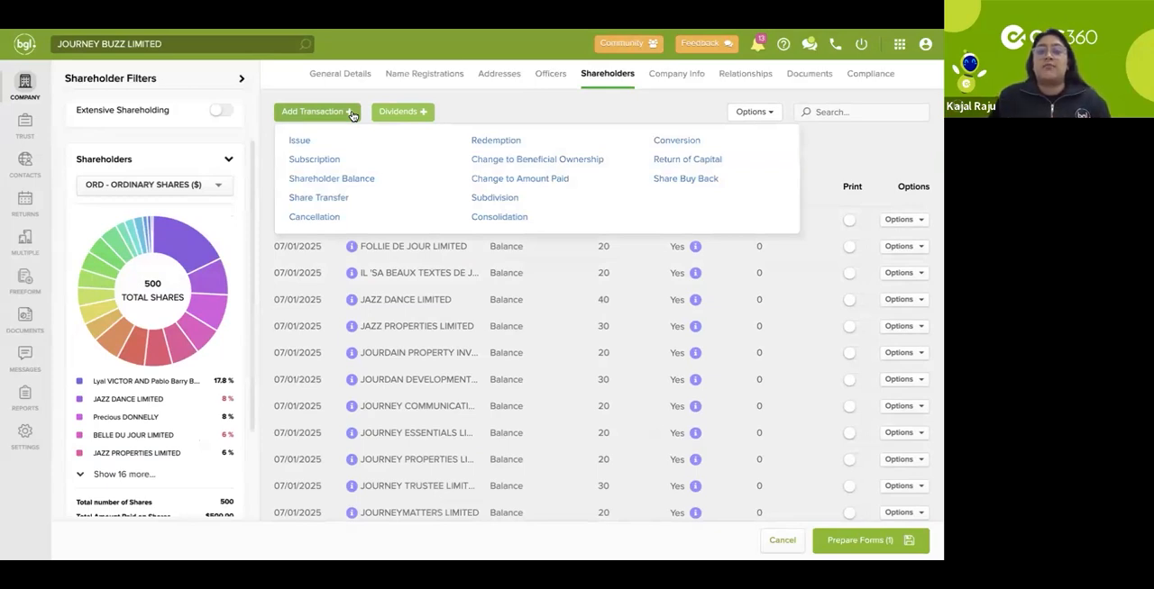
# Step: View the available dividend options, close them, and review the company's document list and statuses with the document alert filters collapsed
pyautogui.click(430, 111)
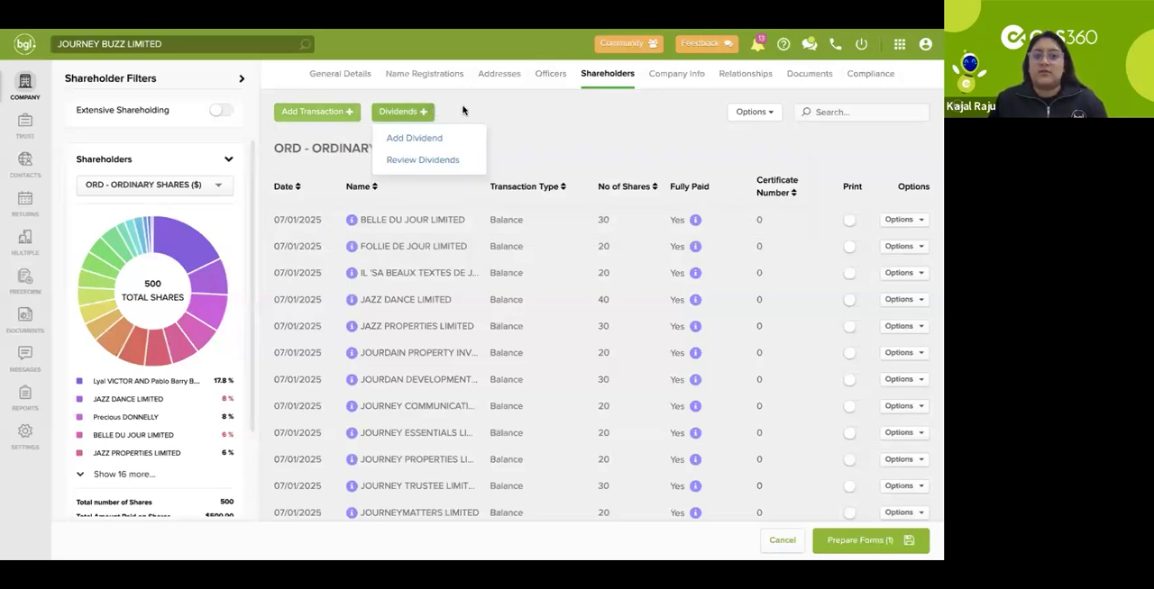
pyautogui.click(464, 110)
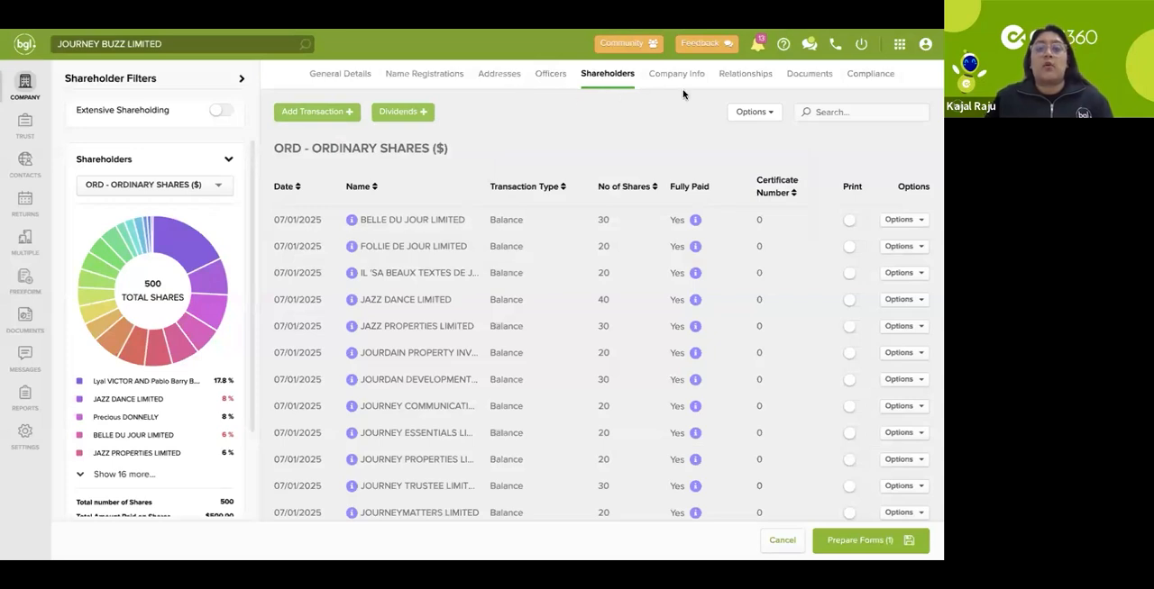
pyautogui.click(801, 77)
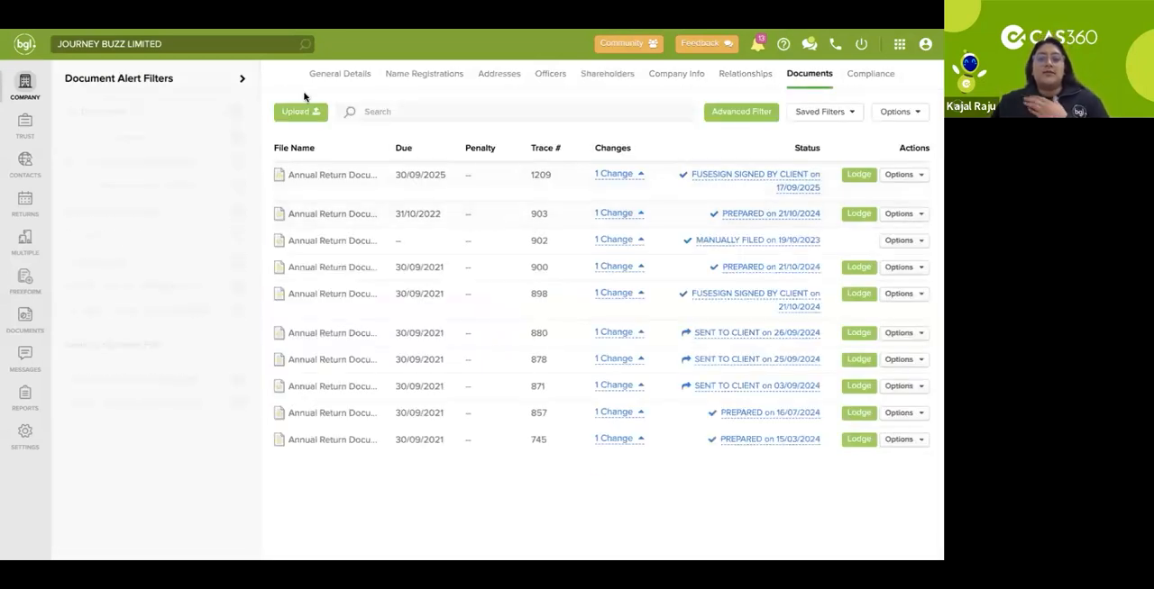
pyautogui.click(242, 78)
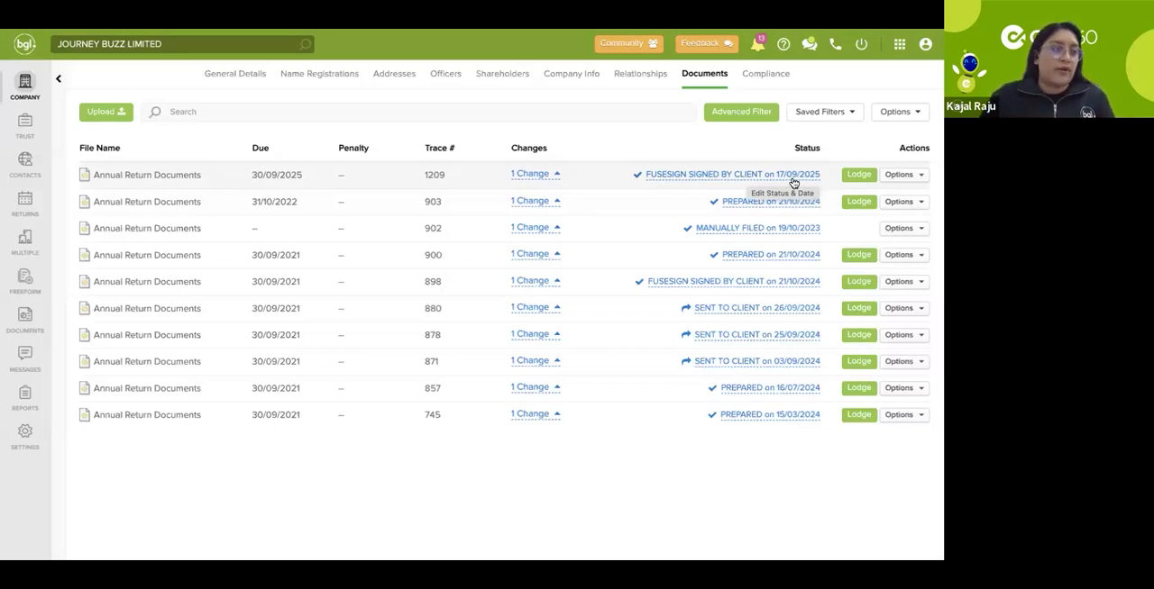
# Step: Review the CDD Required section of the company's compliance record and continue to Nature of Business Relationship
pyautogui.click(781, 77)
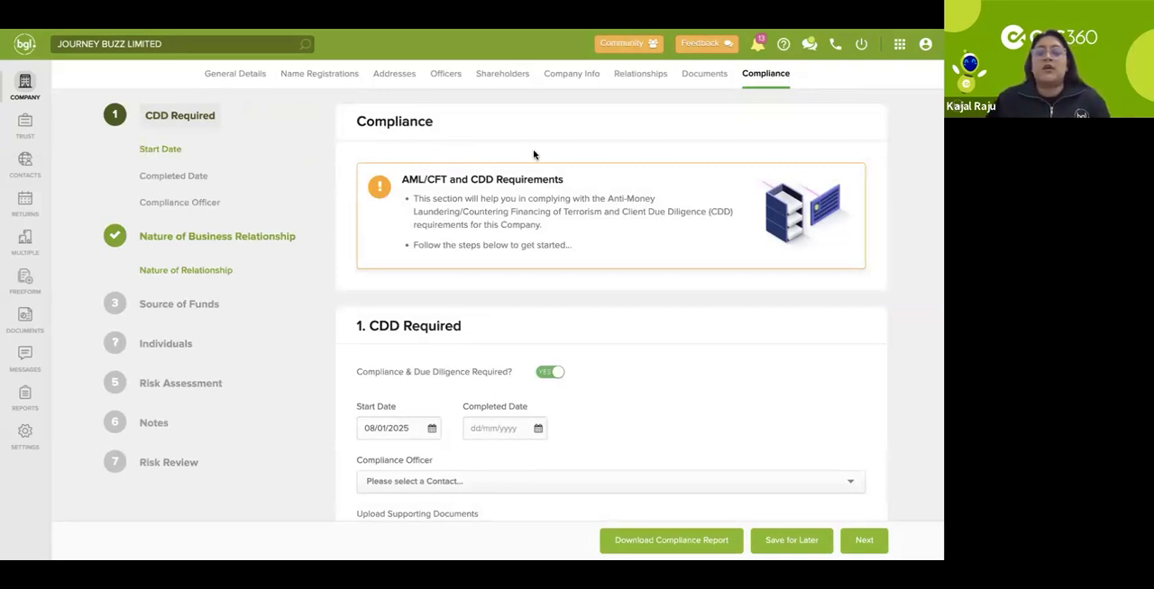
pyautogui.scroll(-1, 595, 181)
pyautogui.scroll(-1, 586, 324)
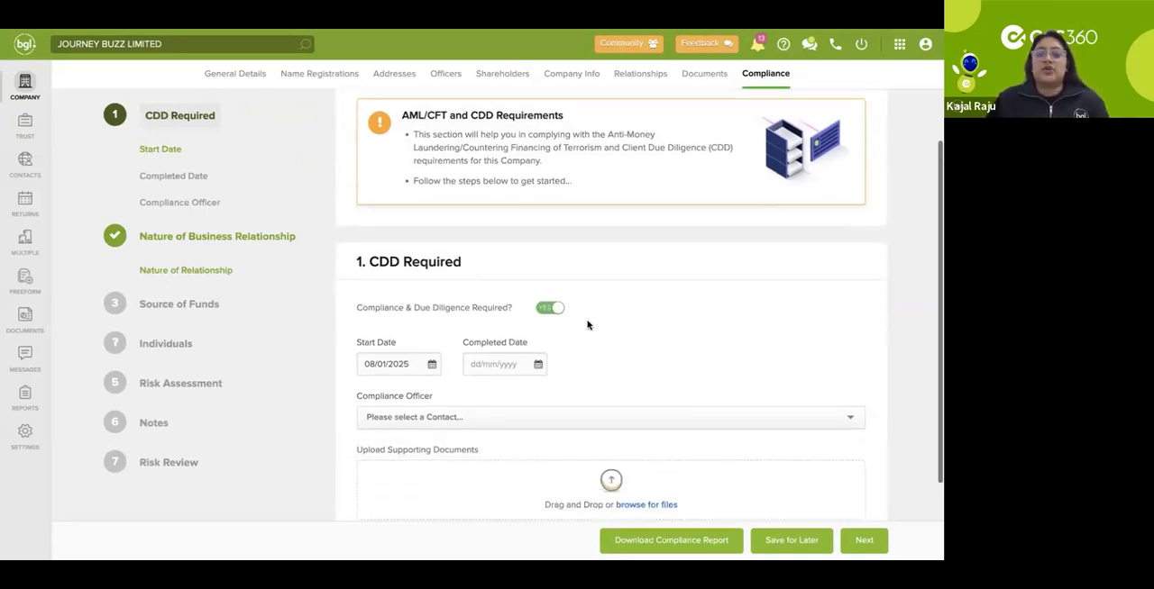
pyautogui.click(872, 543)
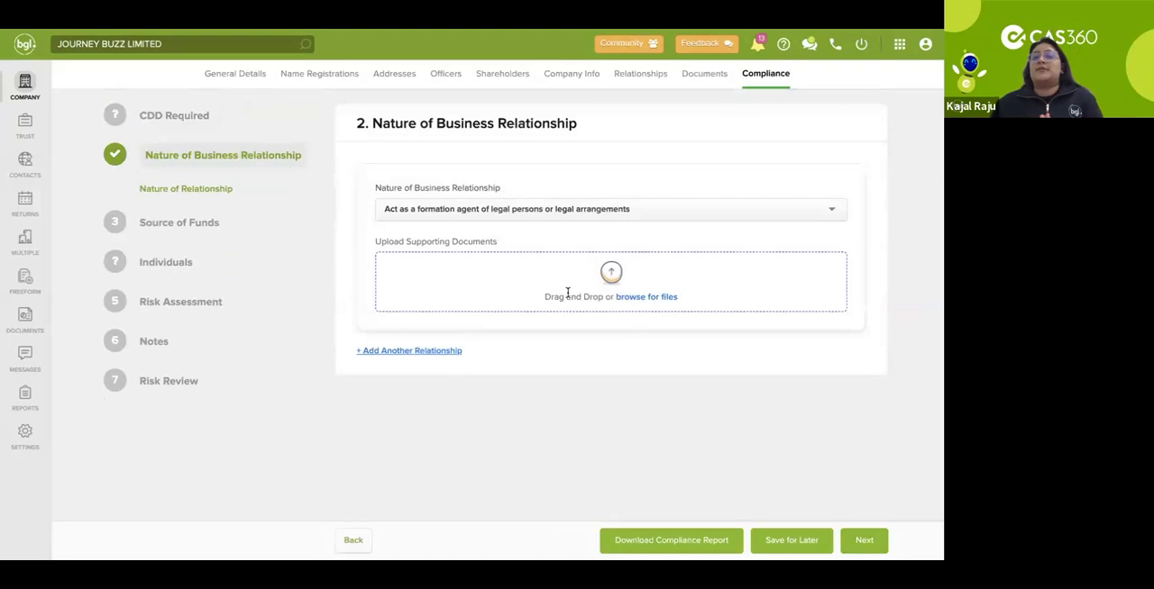
# Step: Look through the nature of business relationship choices down to Free Text and close the list without changing the selection
pyautogui.click(540, 207)
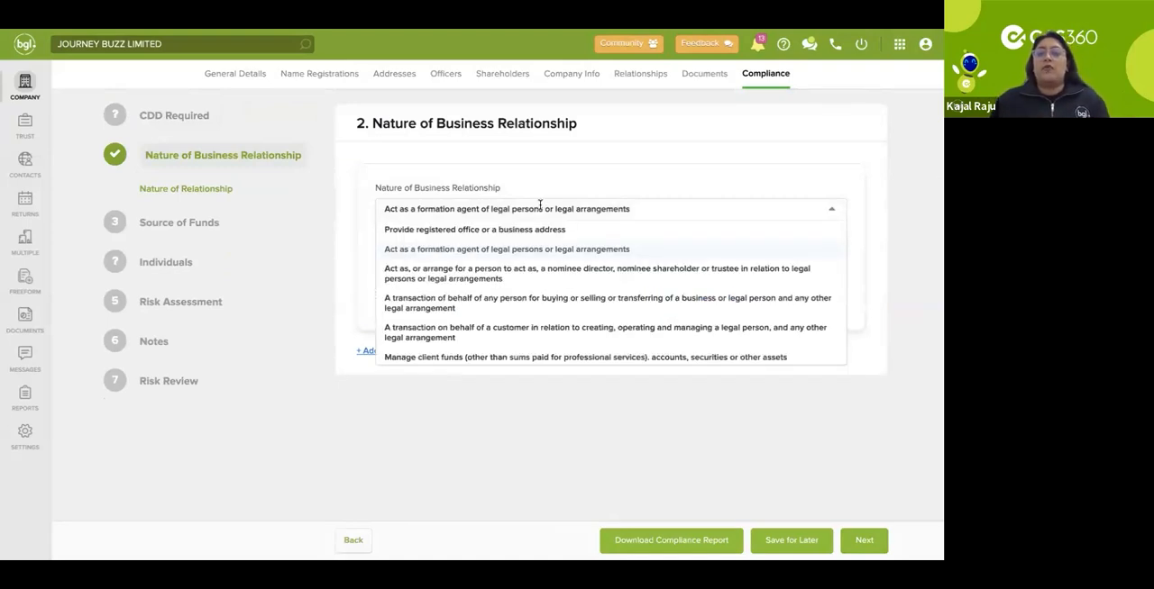
pyautogui.scroll(-3, 554, 241)
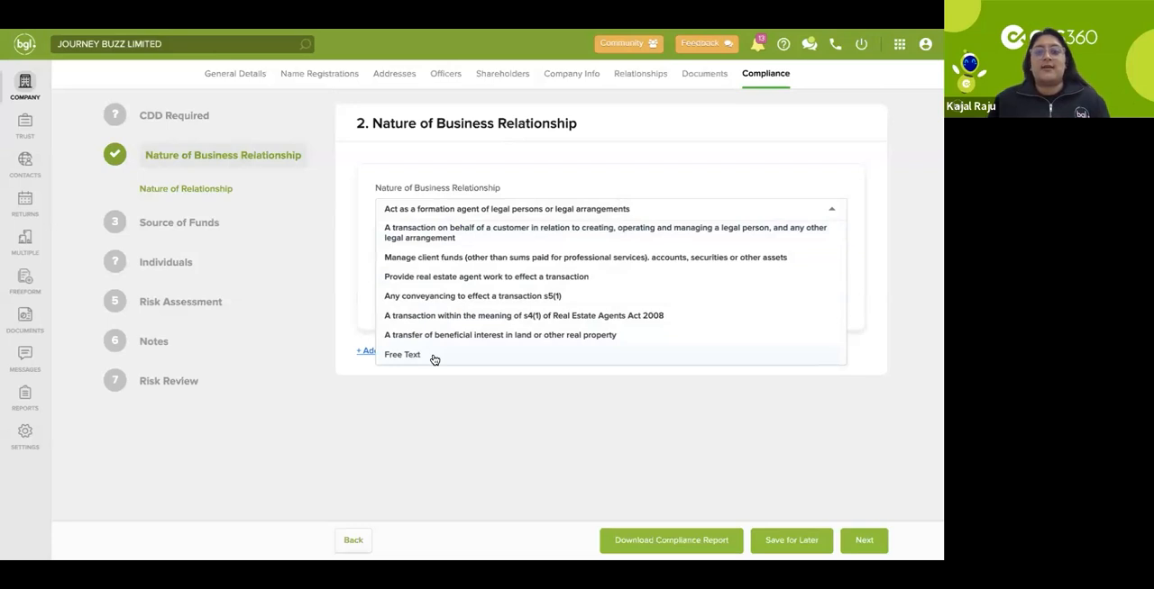
pyautogui.click(573, 169)
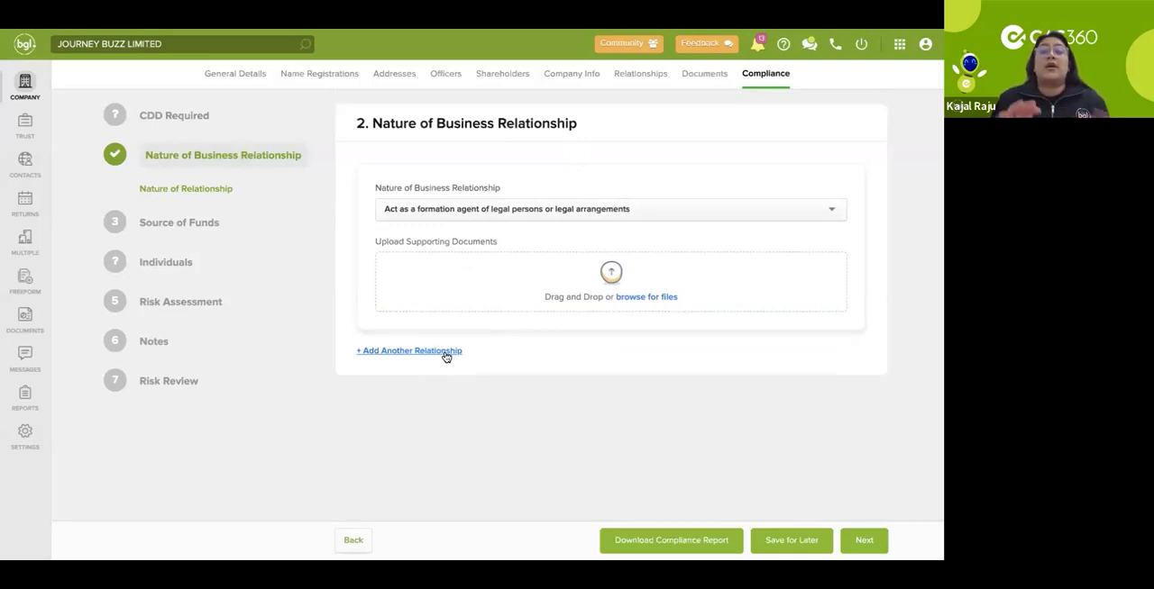
# Step: Continue to Source of Funds, mark it as required to view its fields, and switch the requirement off again
pyautogui.click(864, 541)
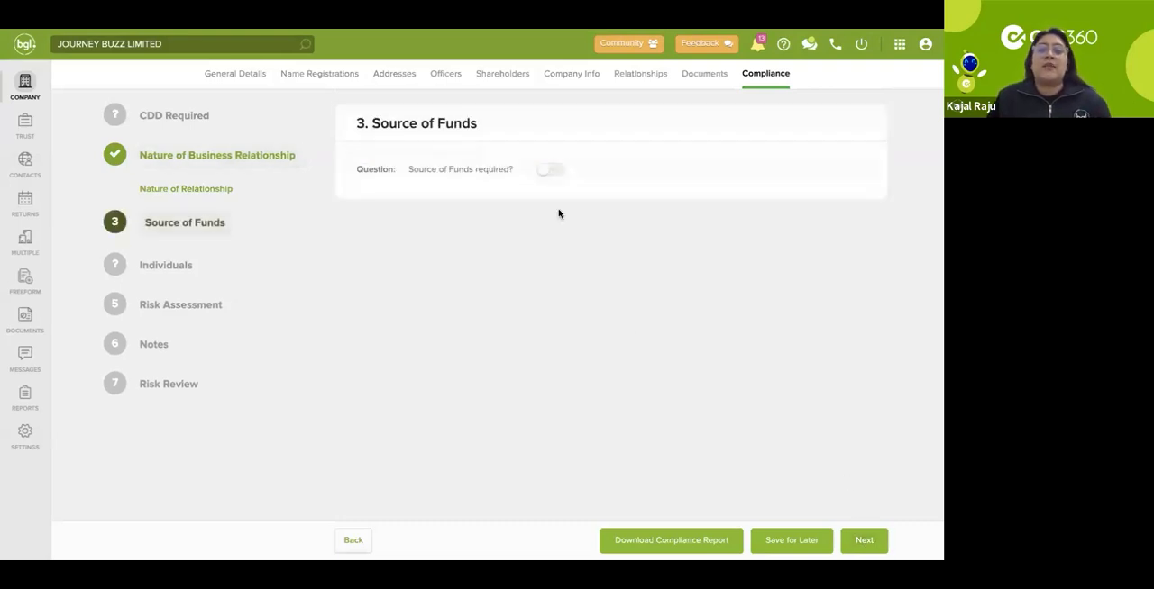
pyautogui.click(549, 170)
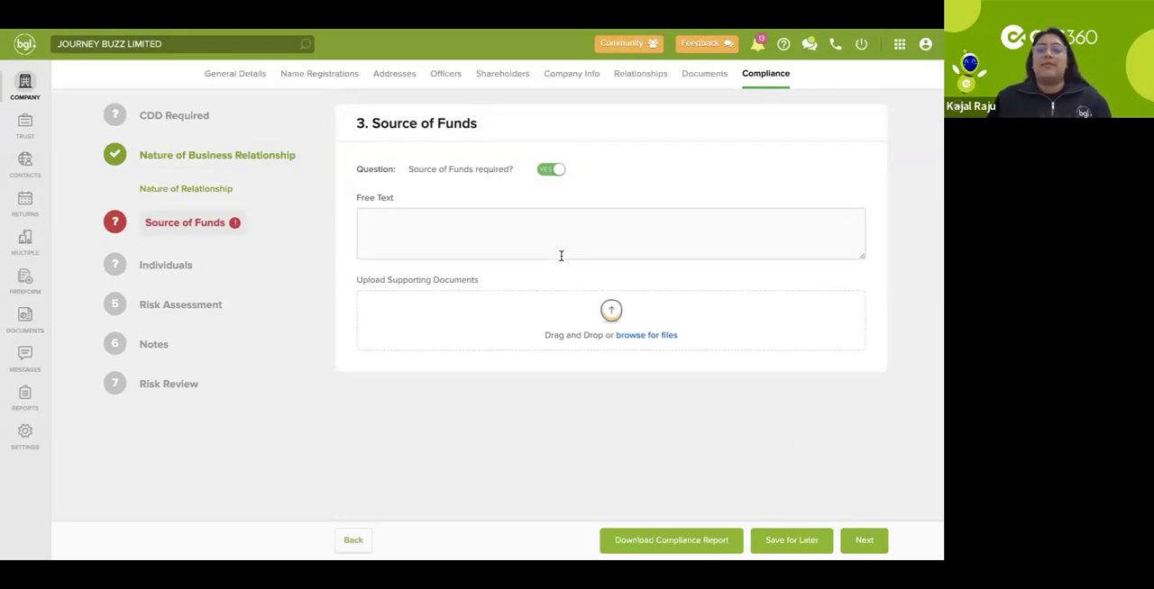
pyautogui.click(557, 170)
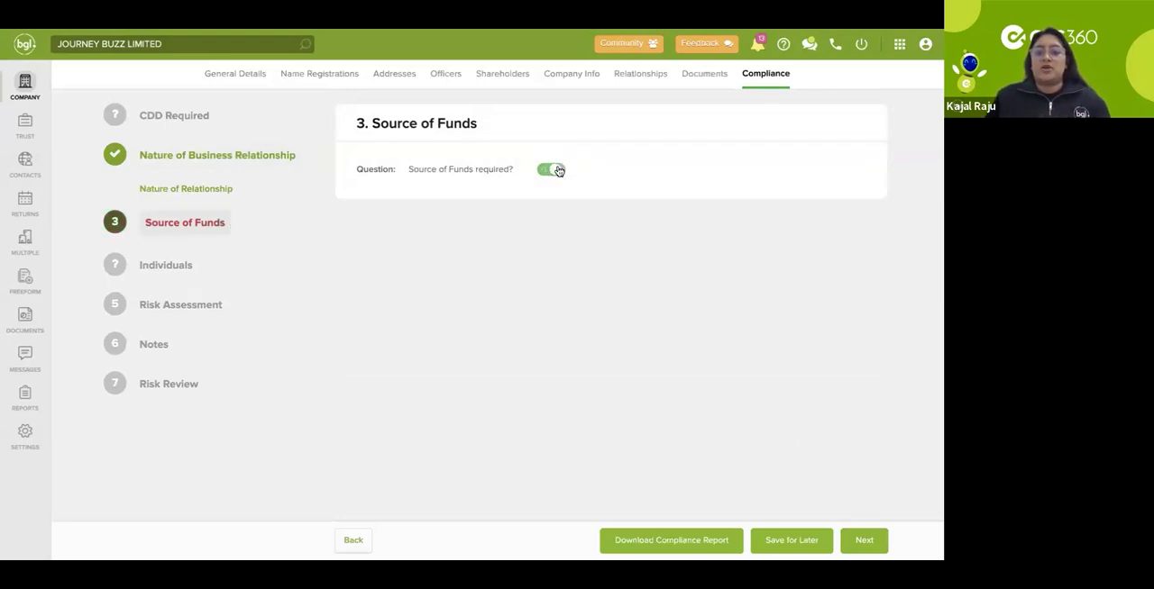
# Step: Continue to Individuals and mark compliance and due diligence as required for the director whose ID is already verified
pyautogui.click(864, 541)
pyautogui.scroll(-5, 552, 378)
pyautogui.scroll(-1, 553, 377)
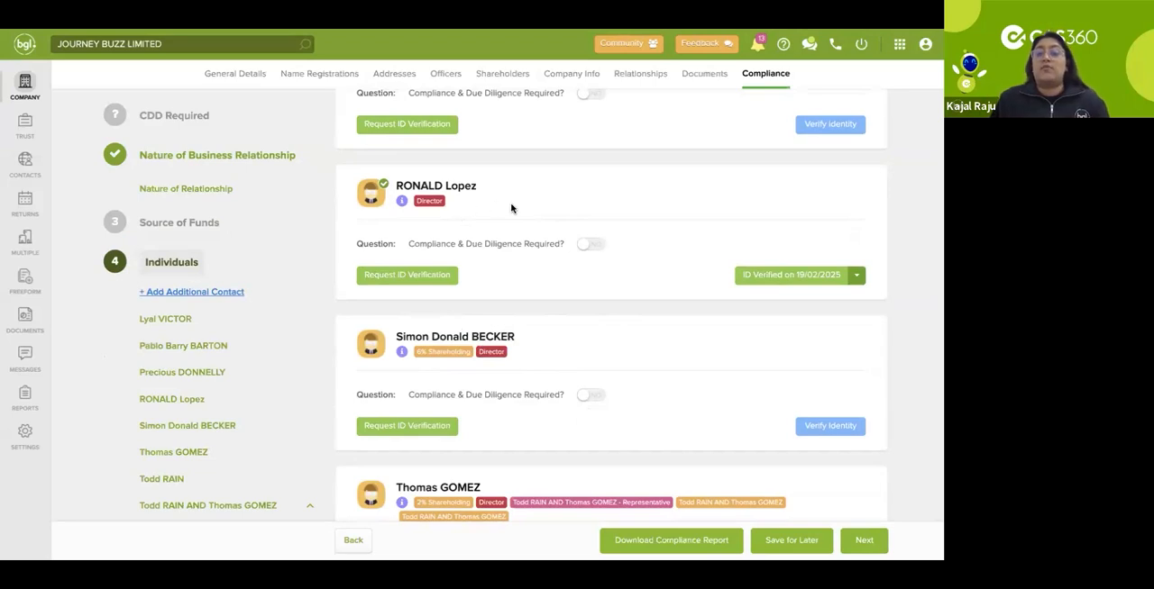
pyautogui.click(590, 245)
pyautogui.scroll(-5, 581, 261)
pyautogui.scroll(1, 585, 269)
pyautogui.scroll(4, 587, 267)
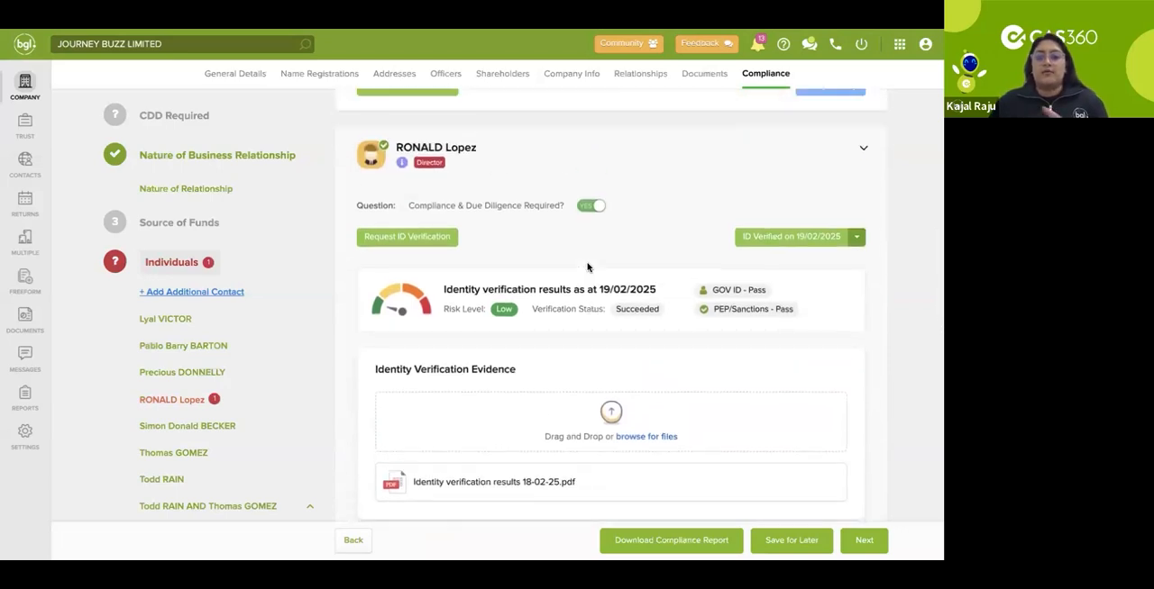
# Step: Set the director's identification type to Driver's Licence
pyautogui.scroll(-2, 589, 306)
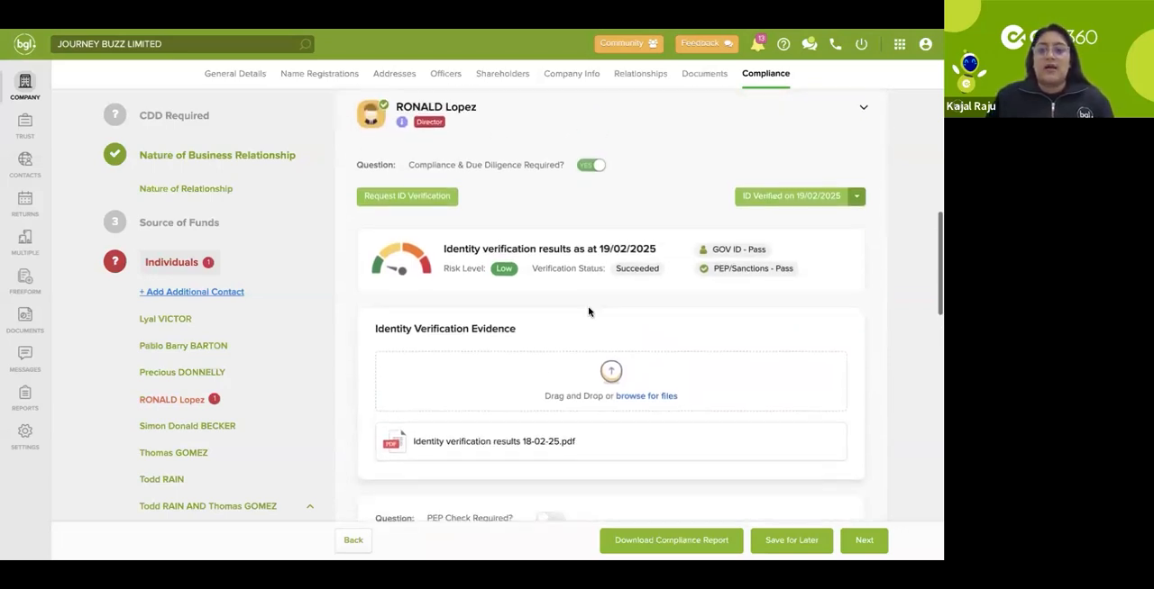
pyautogui.scroll(-5, 523, 231)
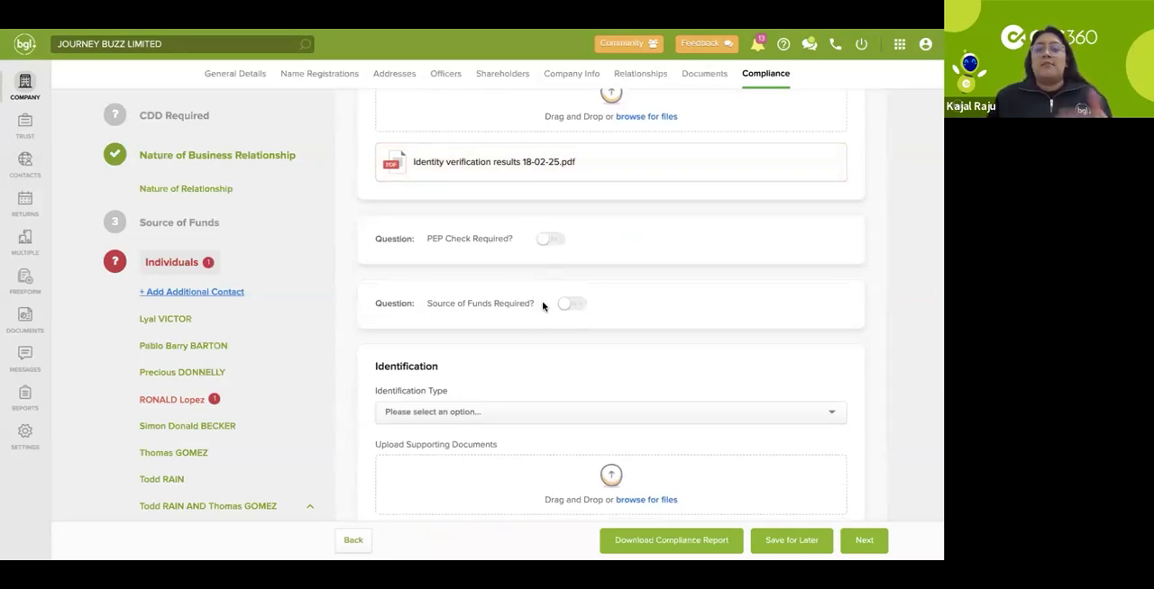
pyautogui.scroll(-2, 543, 306)
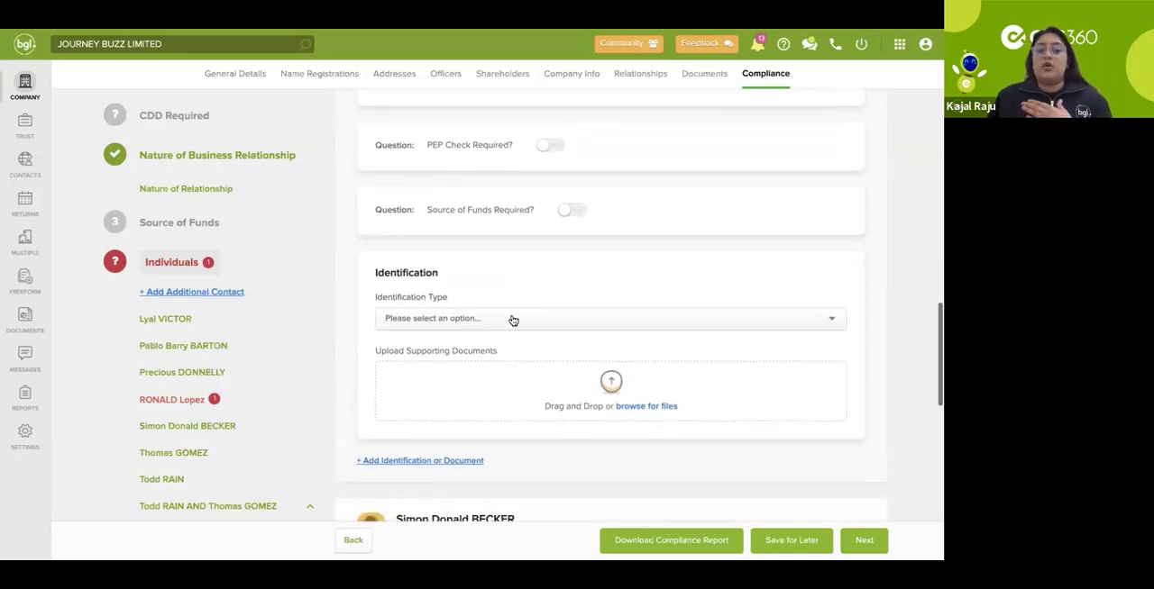
pyautogui.click(511, 317)
pyautogui.click(477, 355)
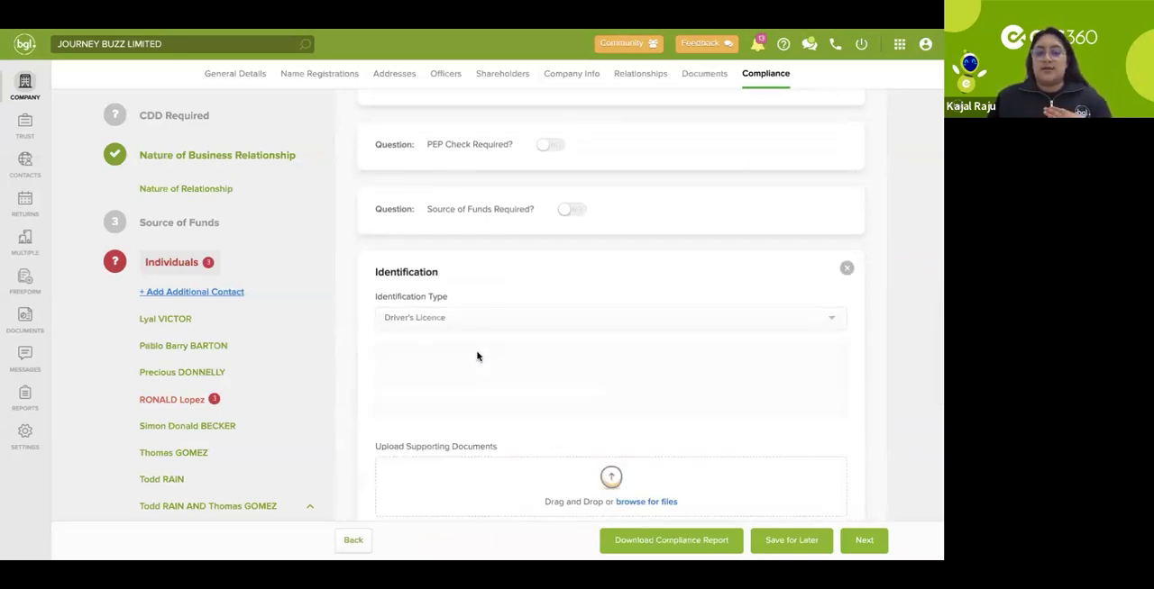
# Step: Examine the driver's licence detail fields, the sighting fields and the supporting documents upload area
pyautogui.scroll(-2, 622, 306)
pyautogui.scroll(-1, 623, 309)
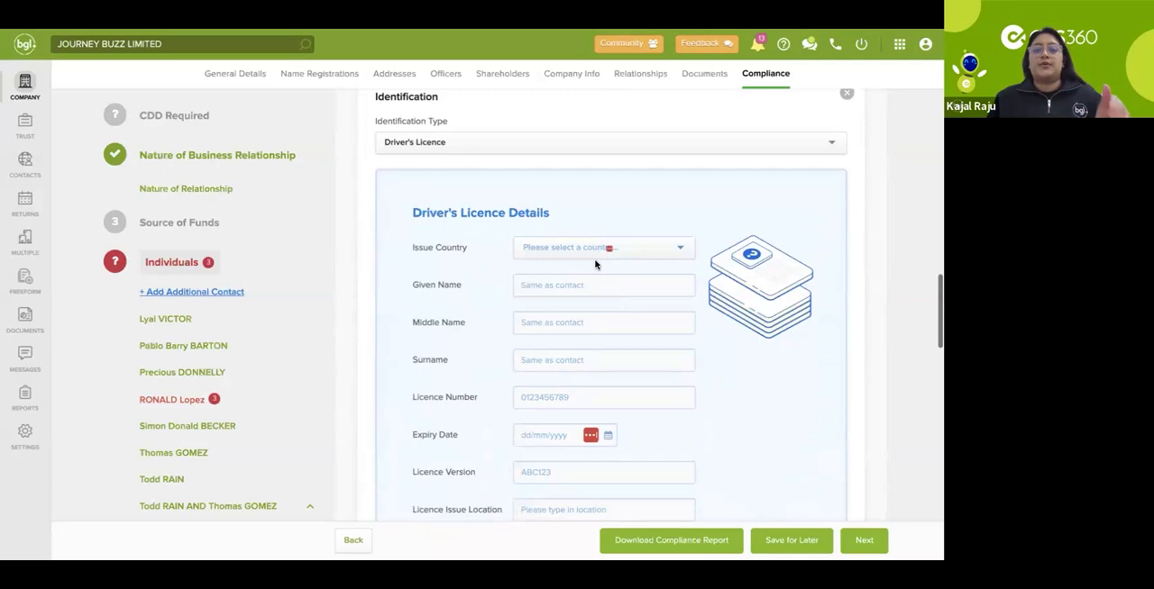
pyautogui.scroll(-1, 573, 361)
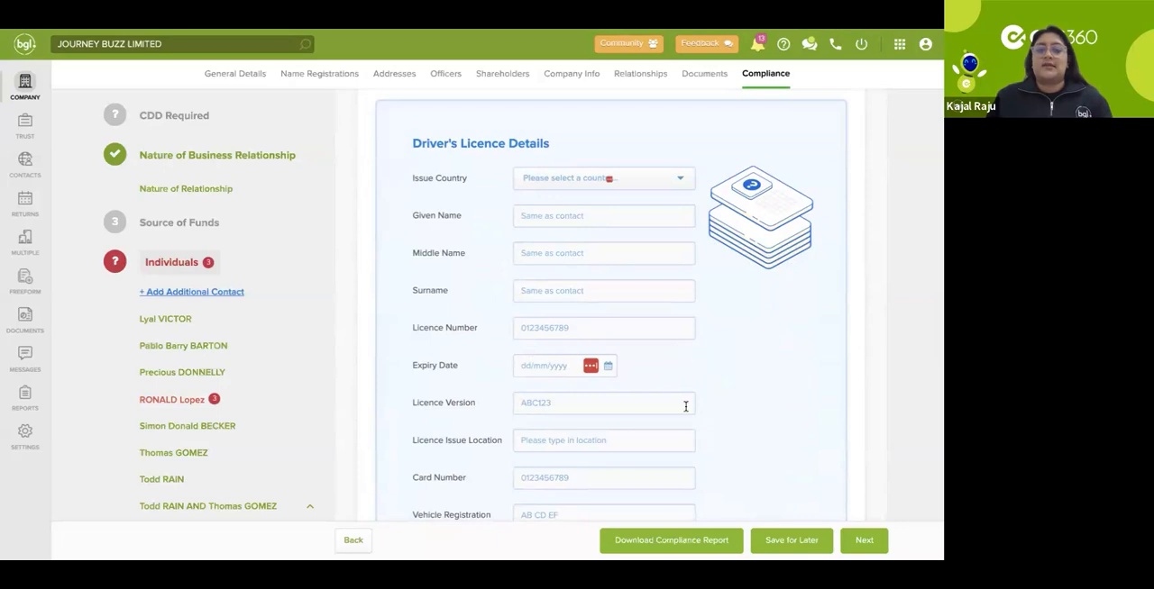
pyautogui.scroll(-2, 685, 404)
pyautogui.scroll(-5, 685, 406)
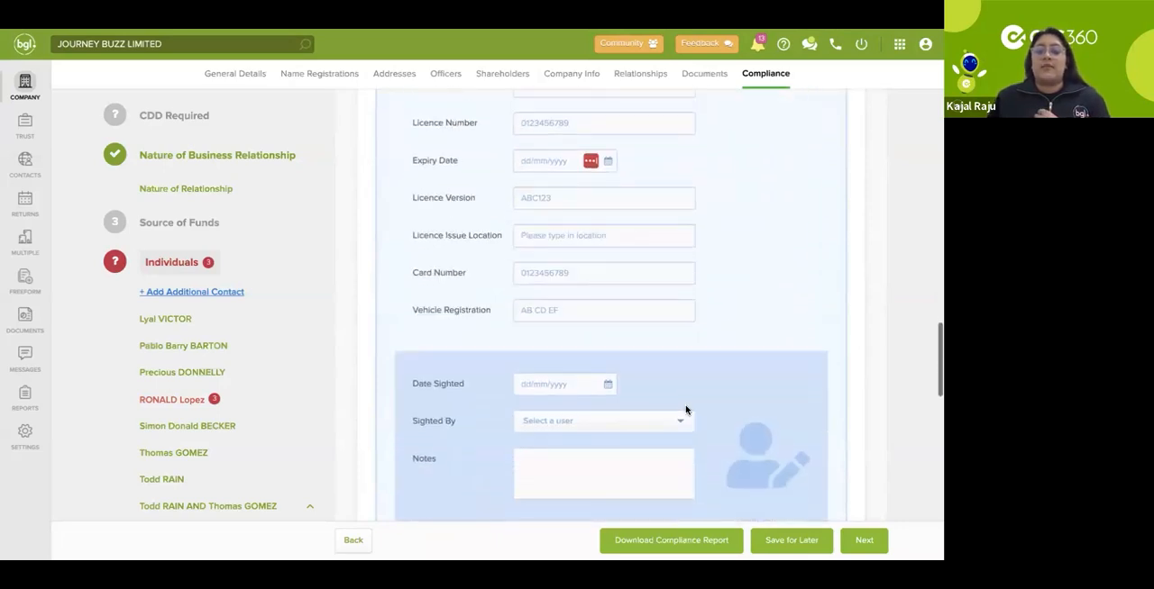
pyautogui.scroll(-1, 685, 410)
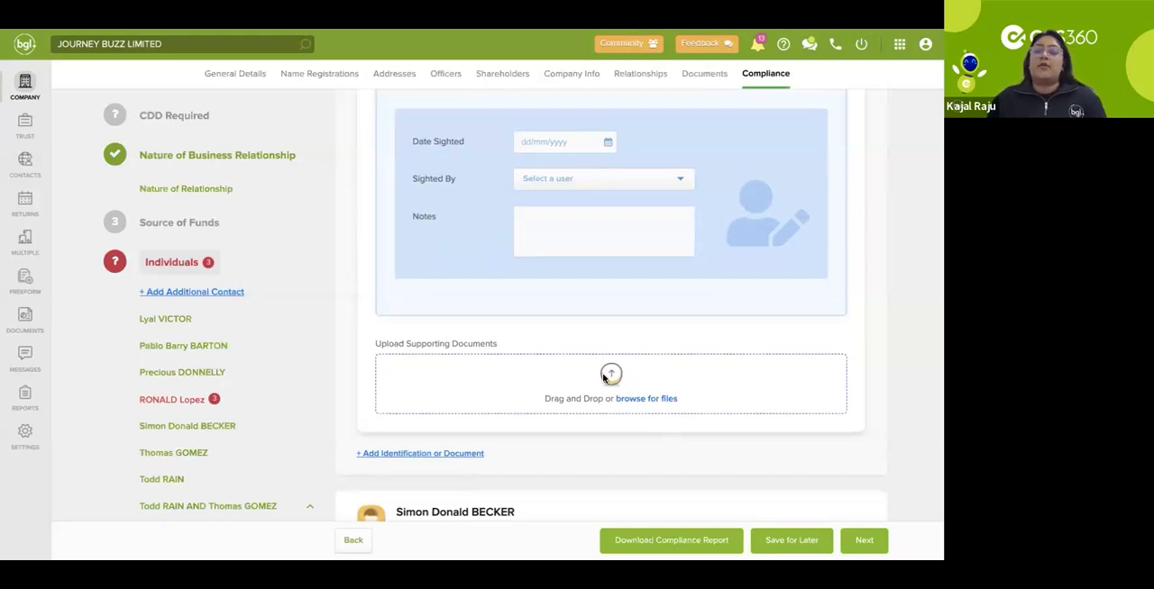
pyautogui.scroll(15, 603, 378)
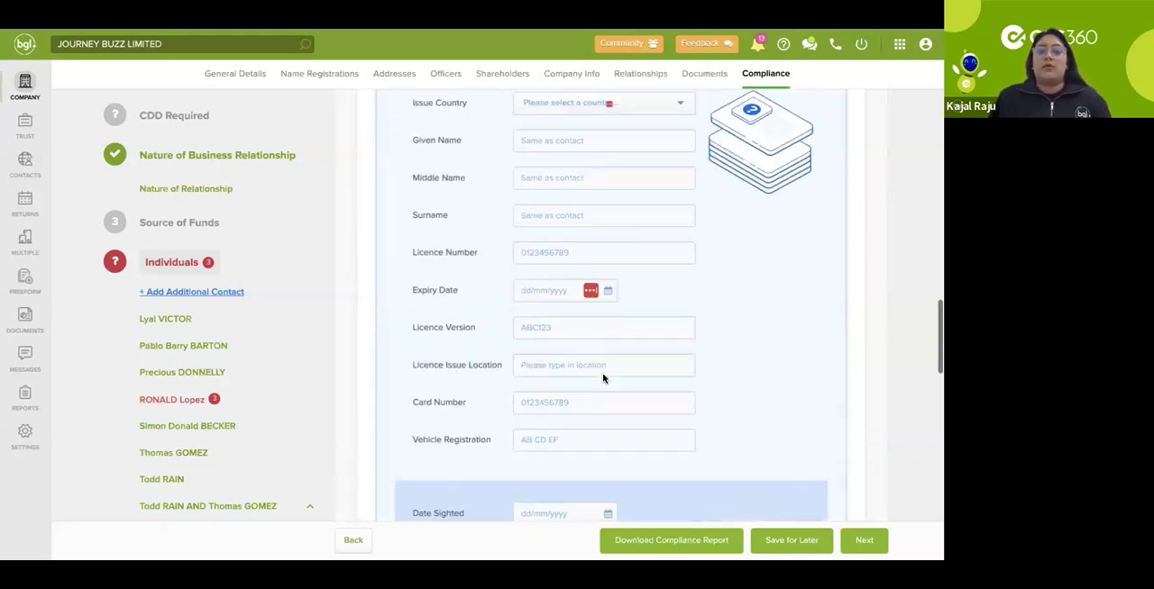
# Step: Open an ID verification request for the director, review the check types, and try switching the mandatory ID upload on and off
pyautogui.scroll(1, 603, 377)
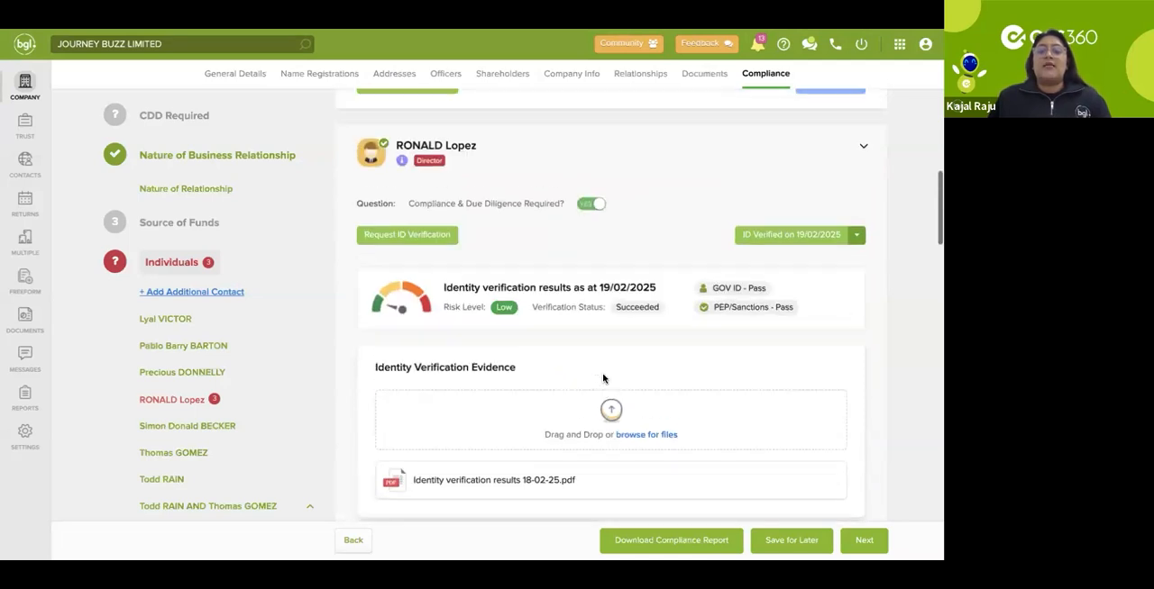
pyautogui.click(425, 251)
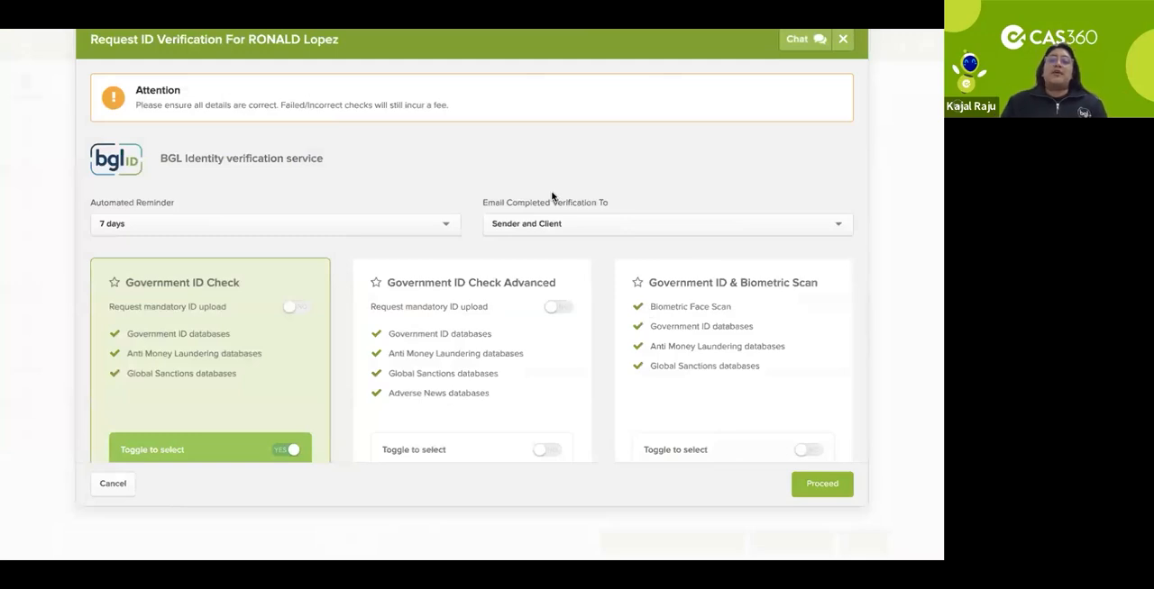
pyautogui.scroll(-1, 553, 196)
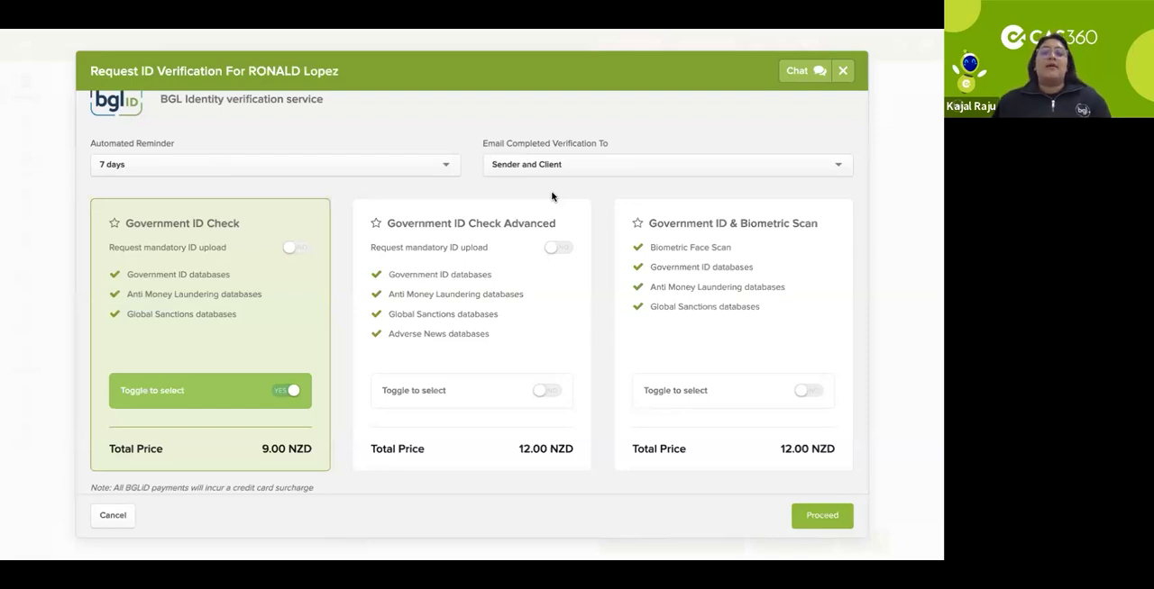
pyautogui.click(559, 248)
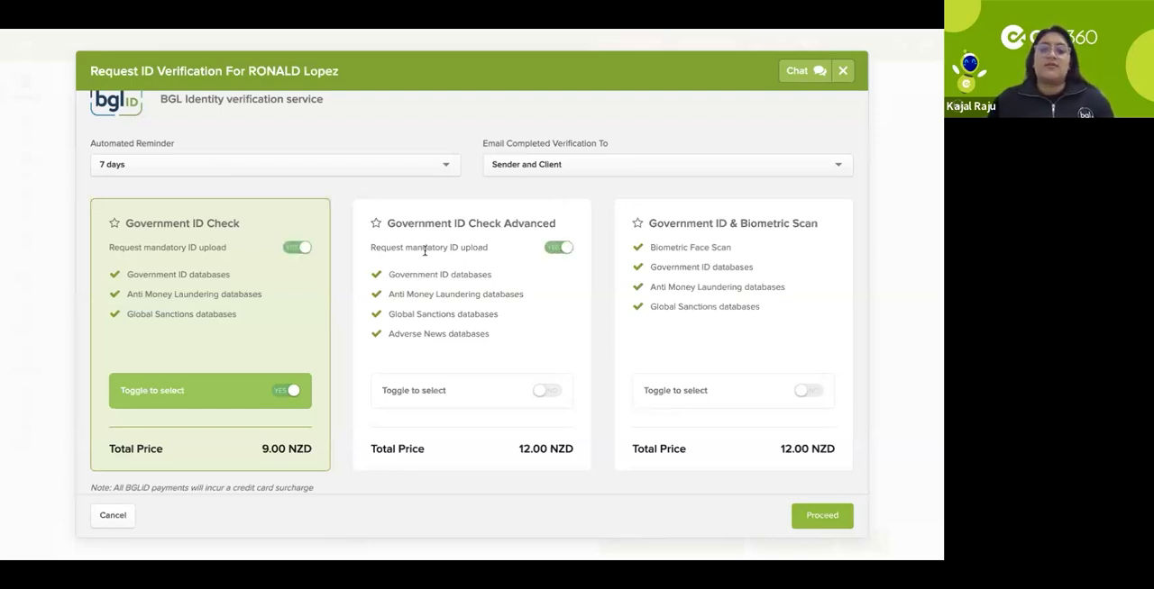
pyautogui.click(308, 250)
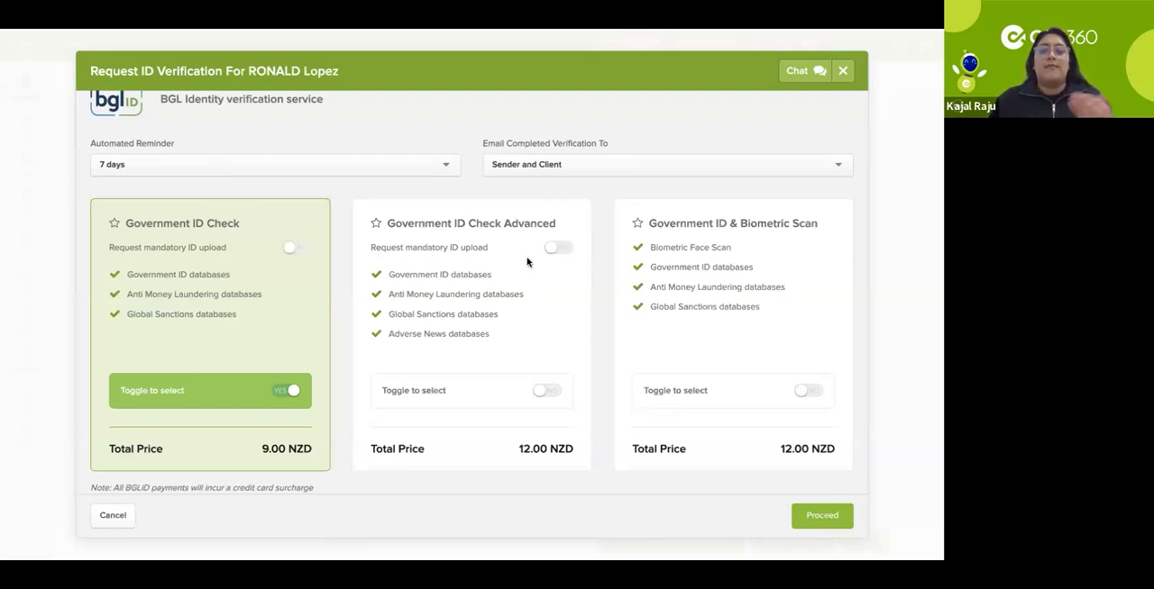
# Step: Try selecting Government ID Check Advanced and Government ID & Biometric Scan, and close the verification request without proceeding
pyautogui.click(547, 395)
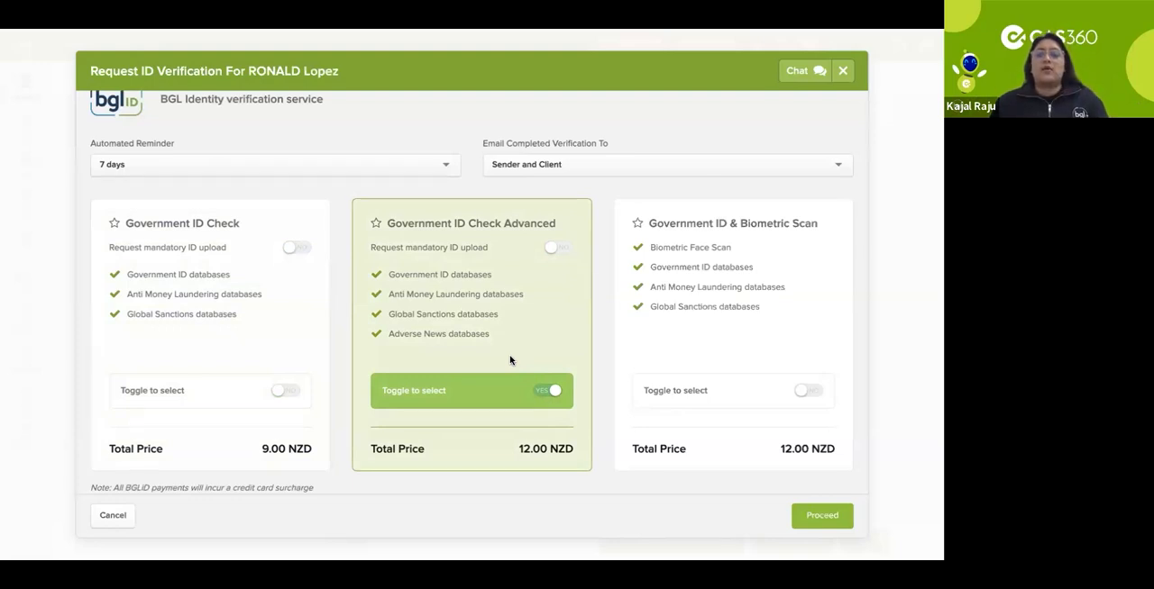
pyautogui.click(555, 393)
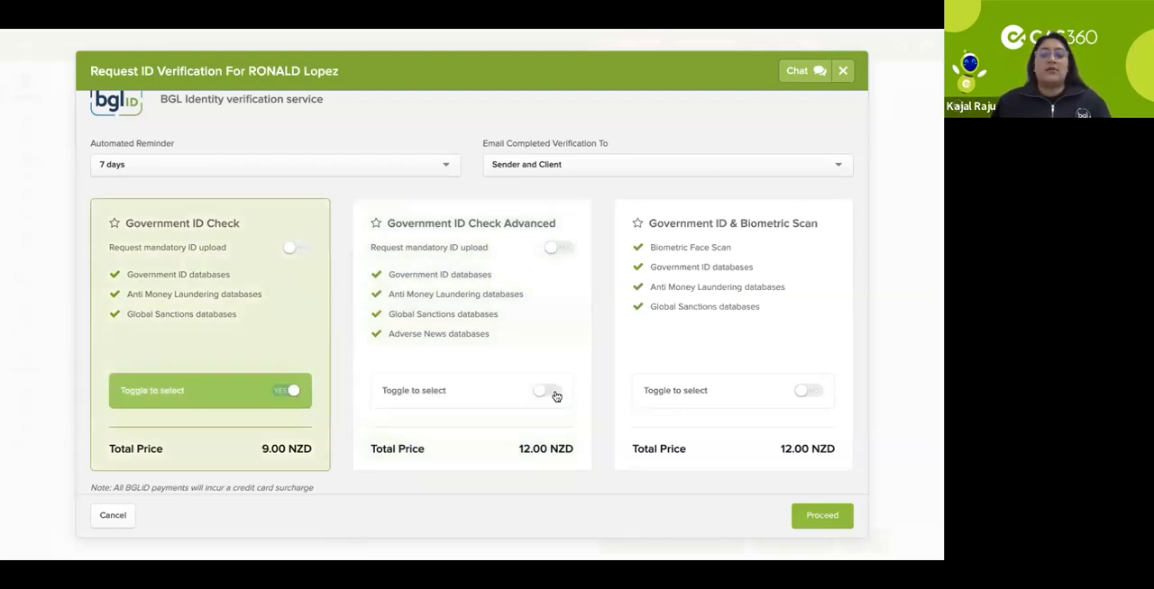
pyautogui.click(807, 394)
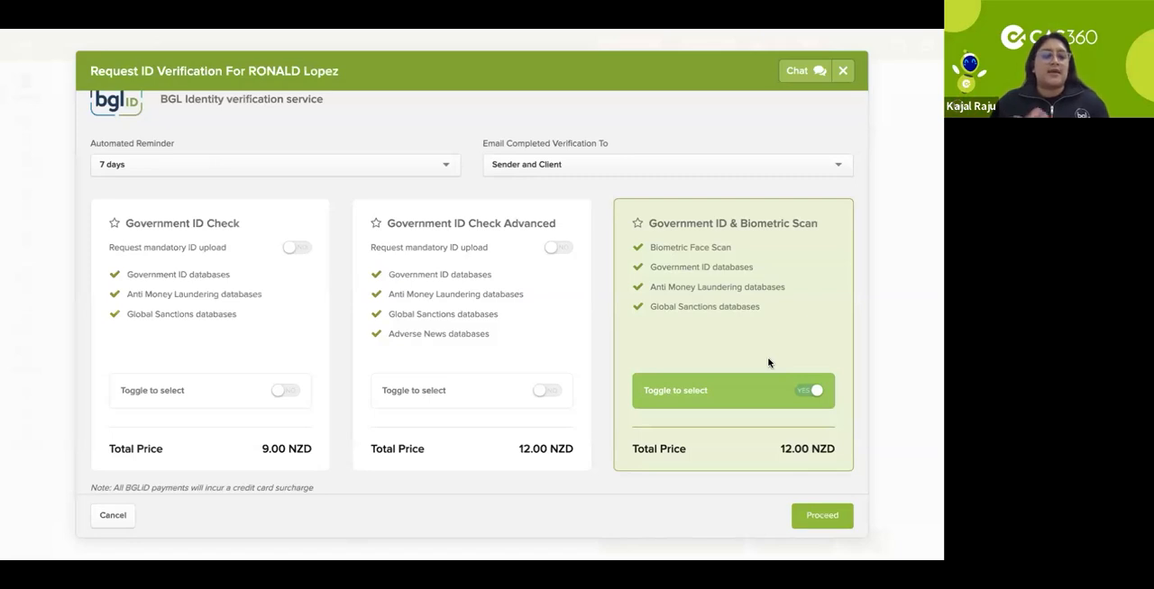
pyautogui.click(843, 71)
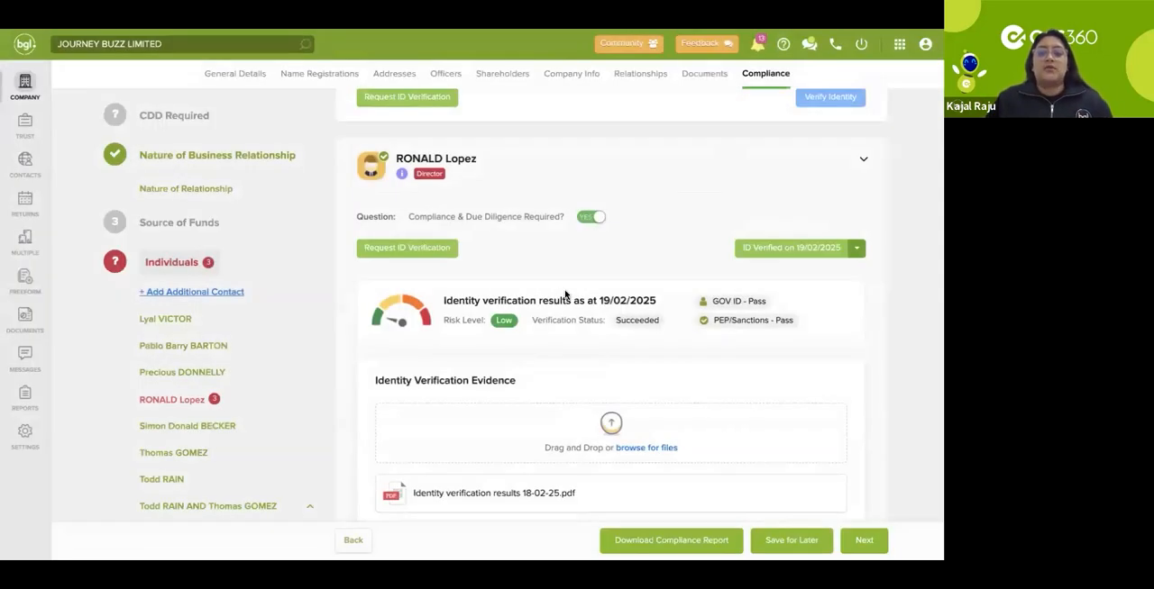
# Step: View the government ID verification details in the director's identity verification results
pyautogui.scroll(-1, 566, 293)
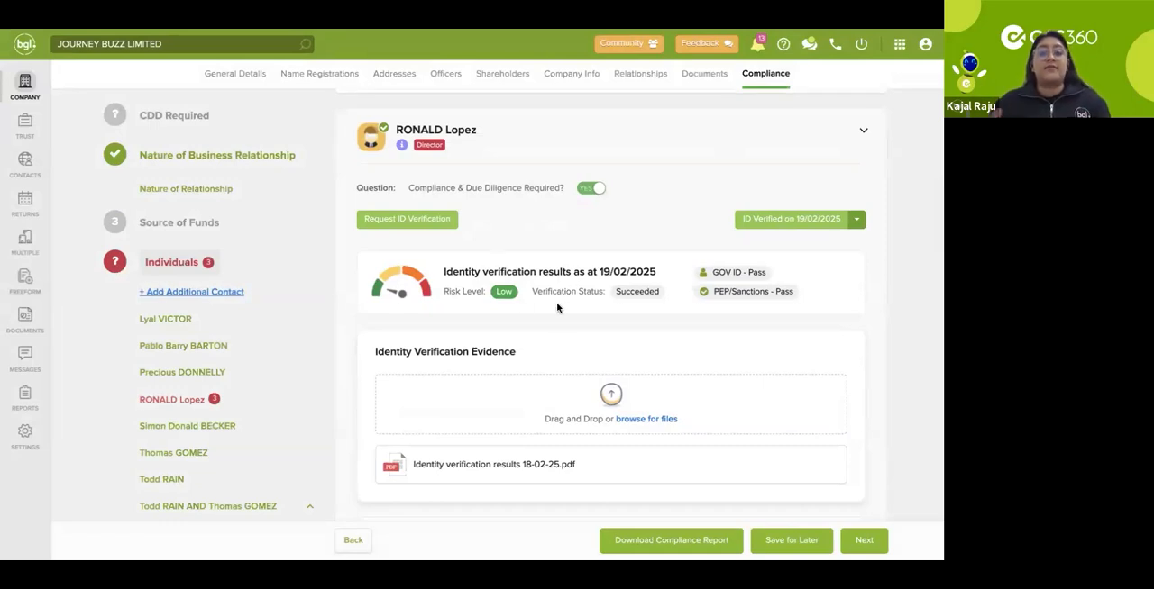
pyautogui.click(732, 274)
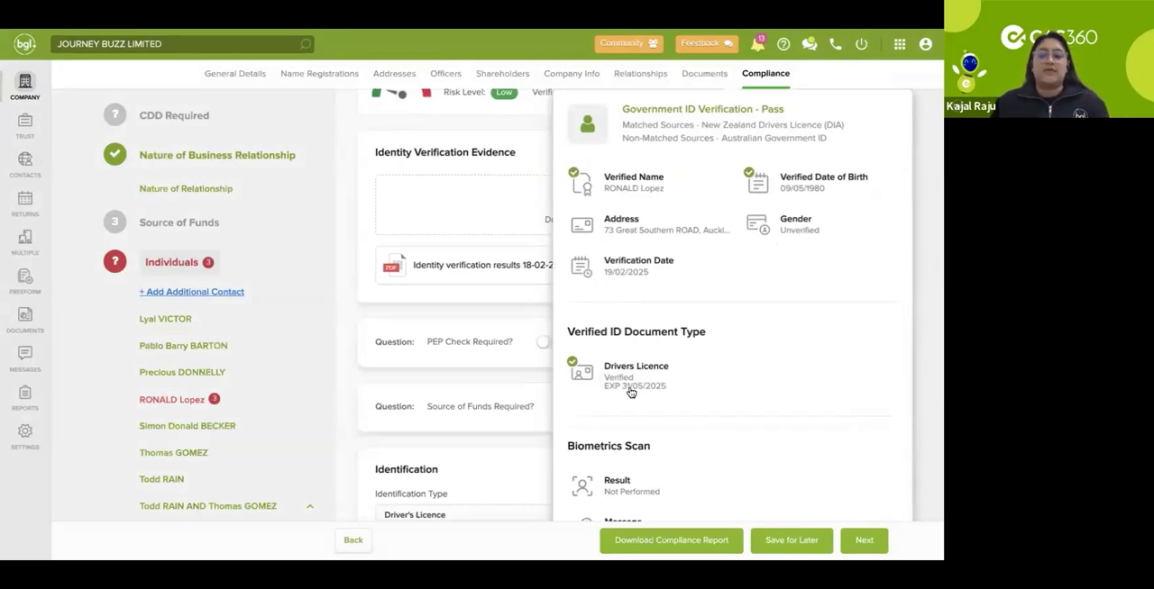
# Step: Close the government ID details and examine the PDF report stored as the director's identity verification evidence
pyautogui.click(507, 364)
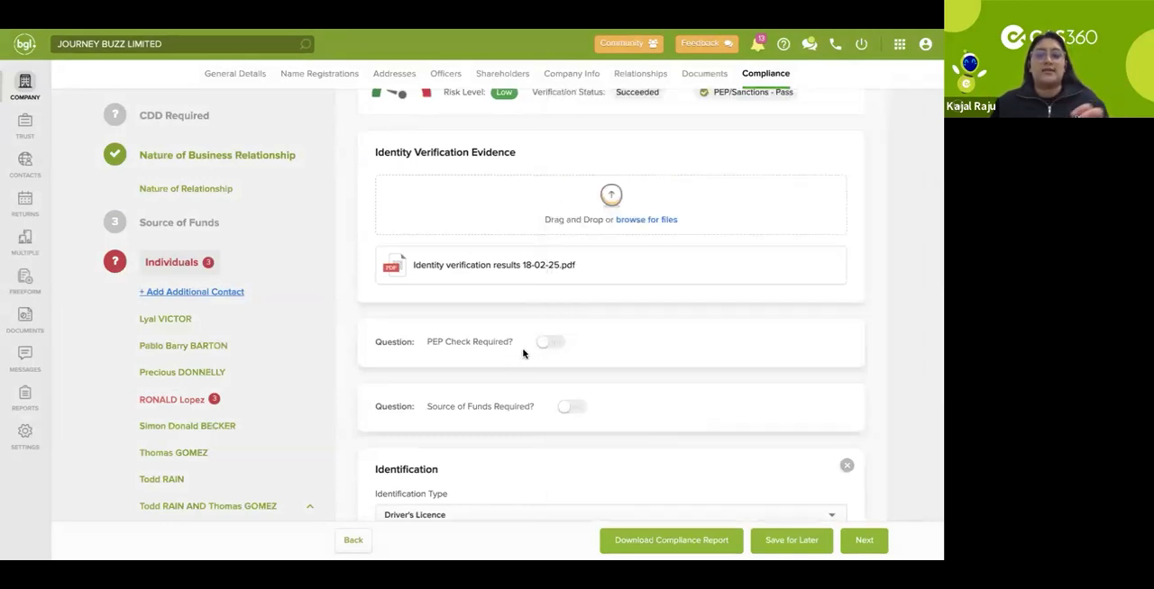
pyautogui.scroll(1, 610, 296)
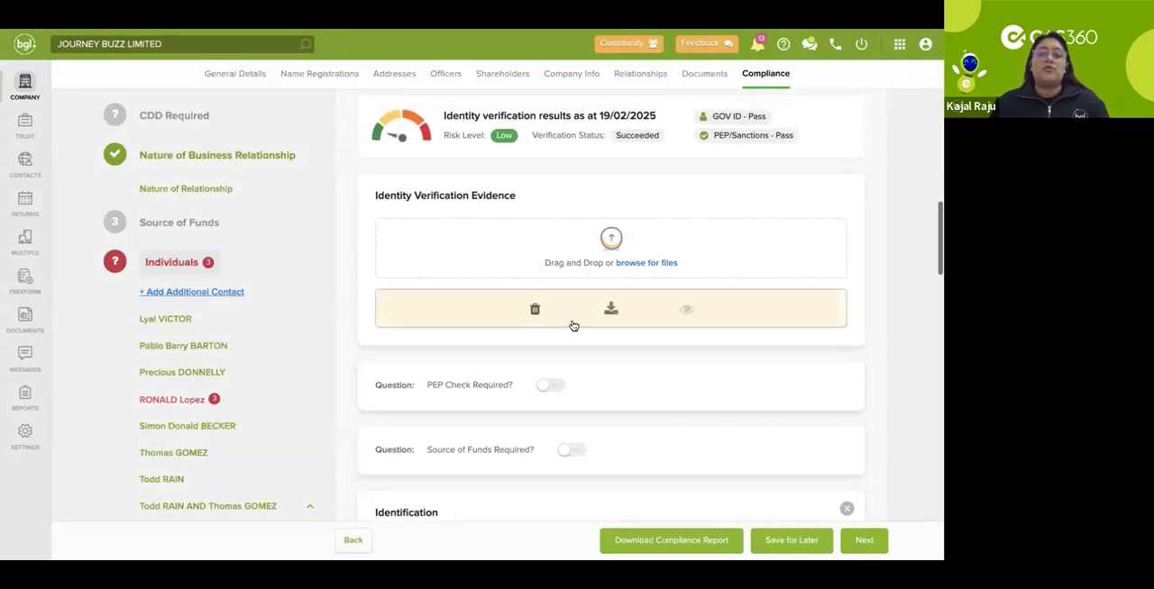
pyautogui.click(685, 311)
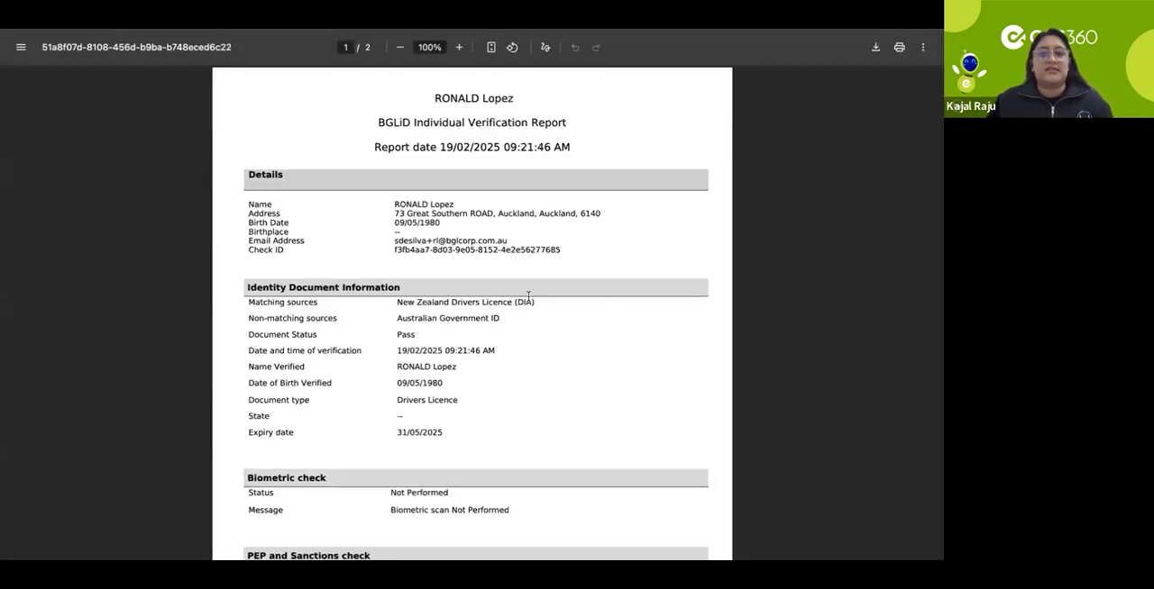
pyautogui.scroll(-3, 528, 296)
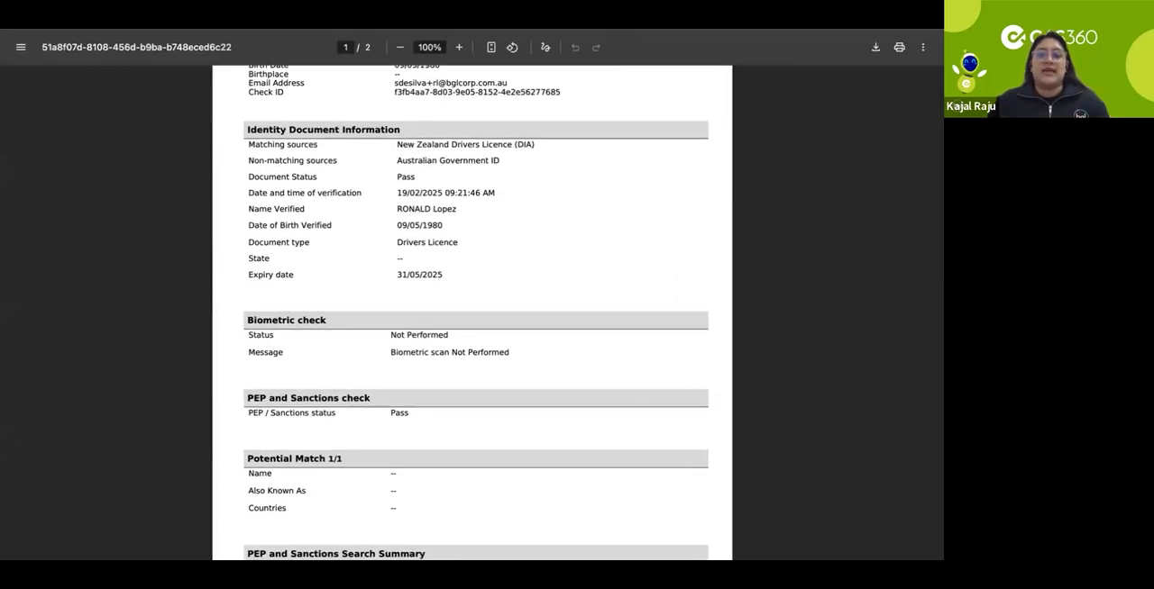
pyautogui.hotkey('ctrl', 'w')
pyautogui.scroll(3, 523, 178)
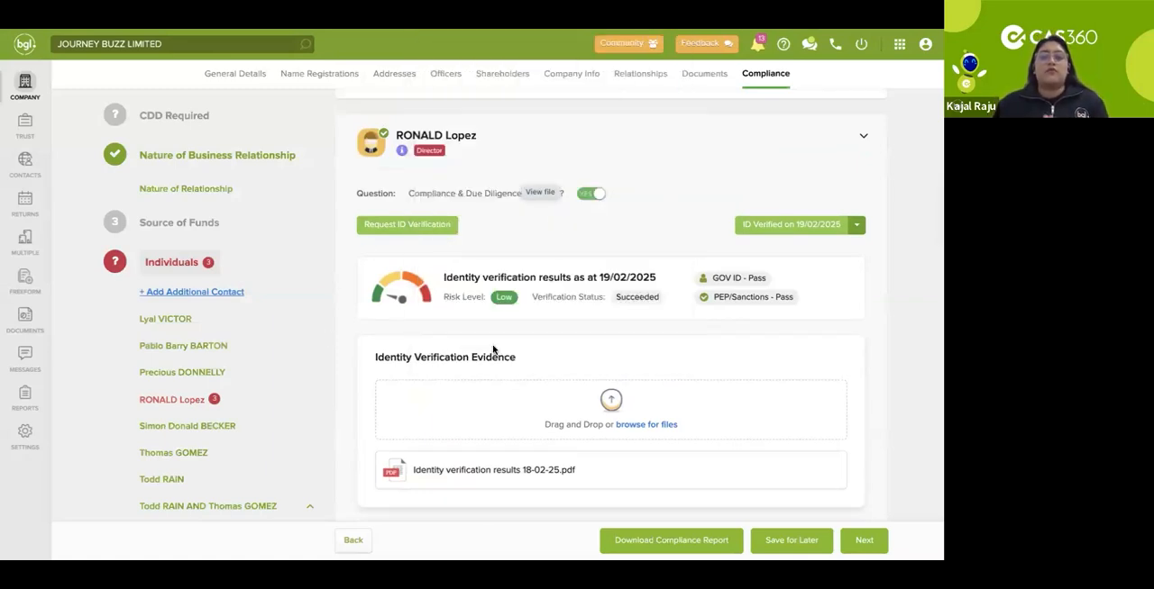
pyautogui.scroll(-8, 494, 351)
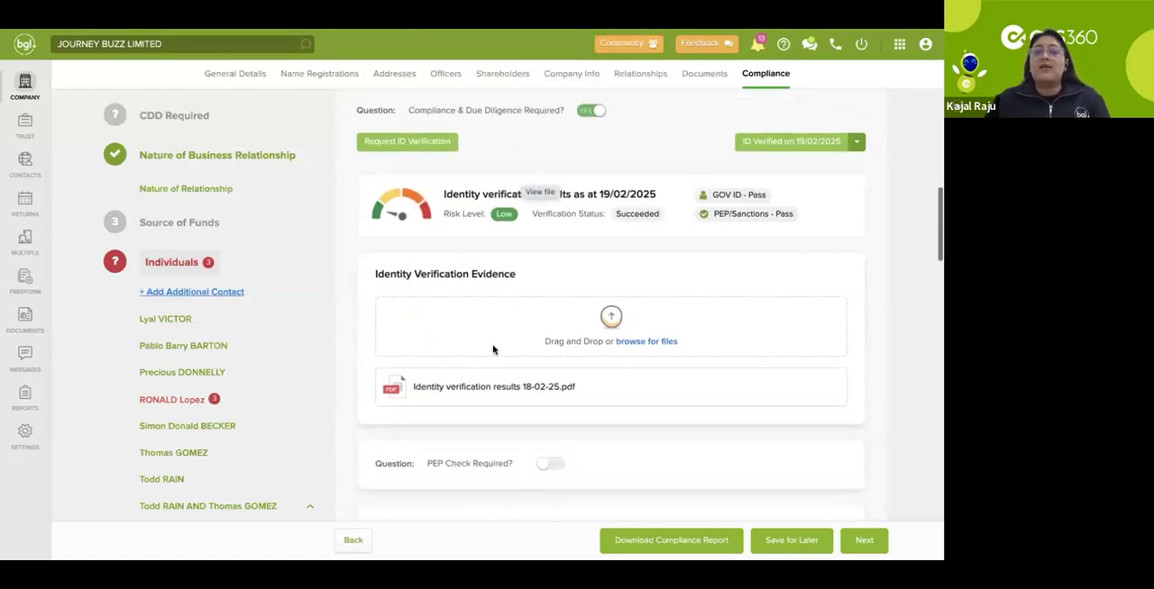
pyautogui.scroll(-5, 871, 528)
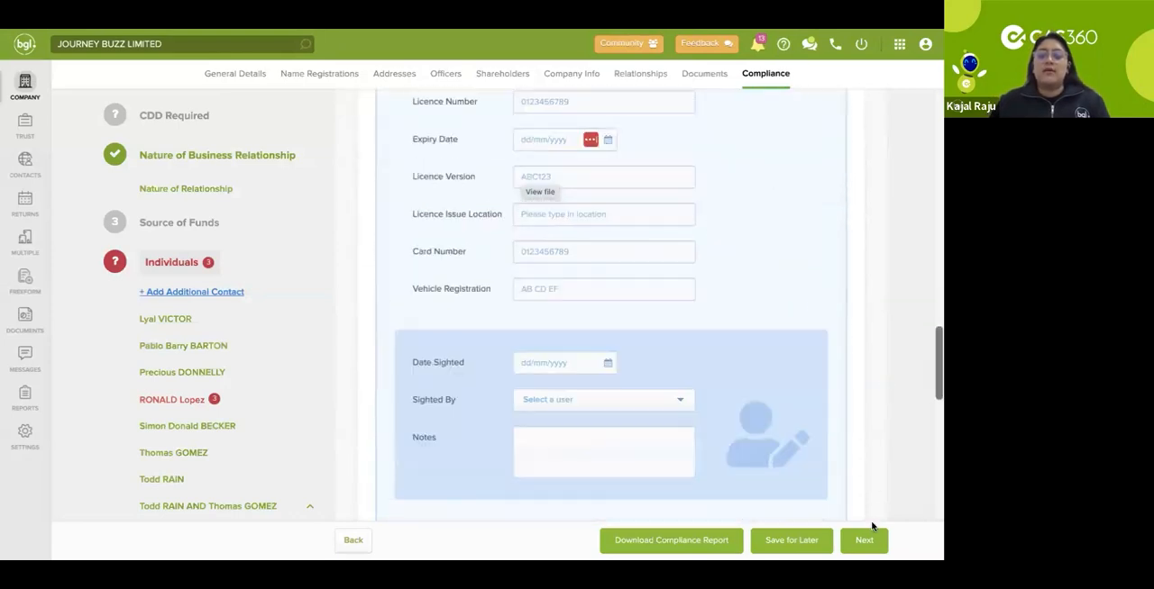
# Step: Proceed to the Risk Assessment section and review the available risk options without selecting one
pyautogui.click(865, 540)
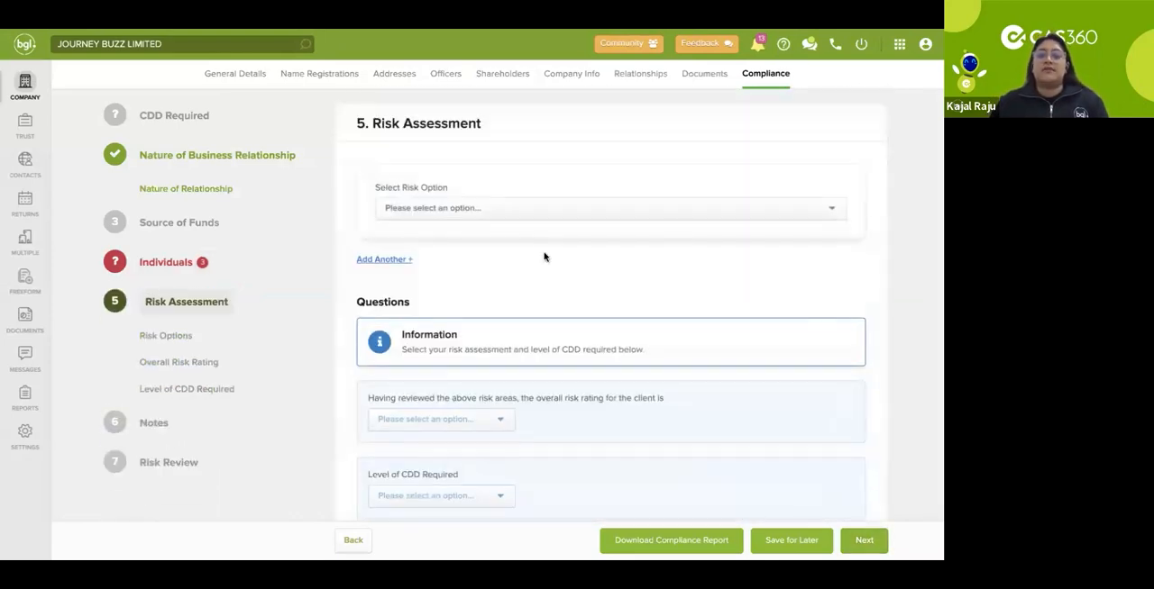
pyautogui.scroll(-1, 528, 250)
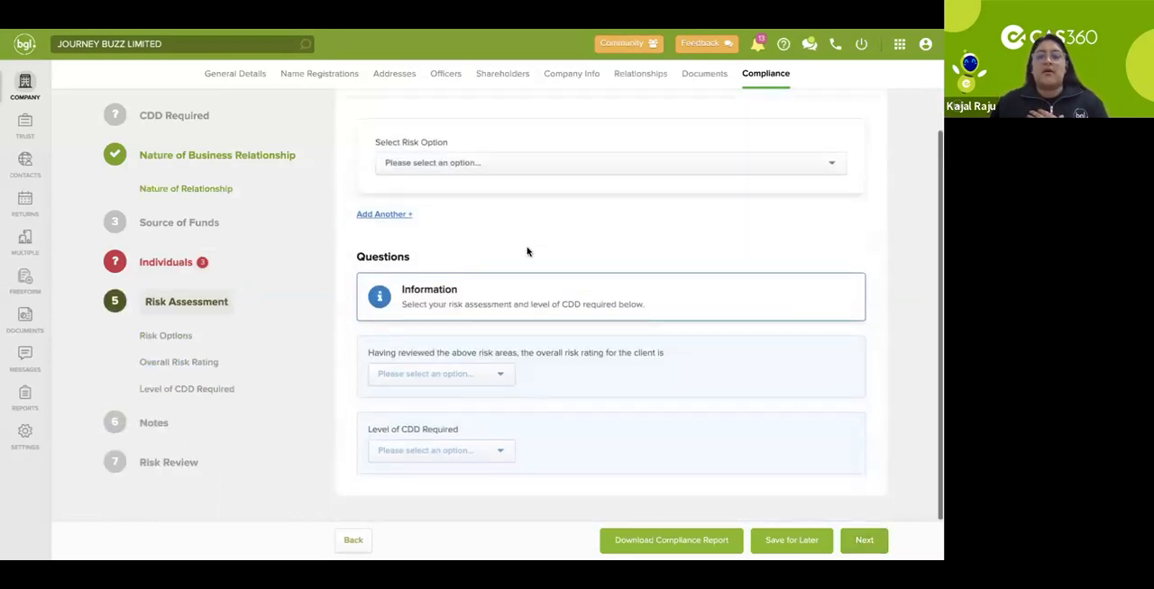
pyautogui.click(472, 159)
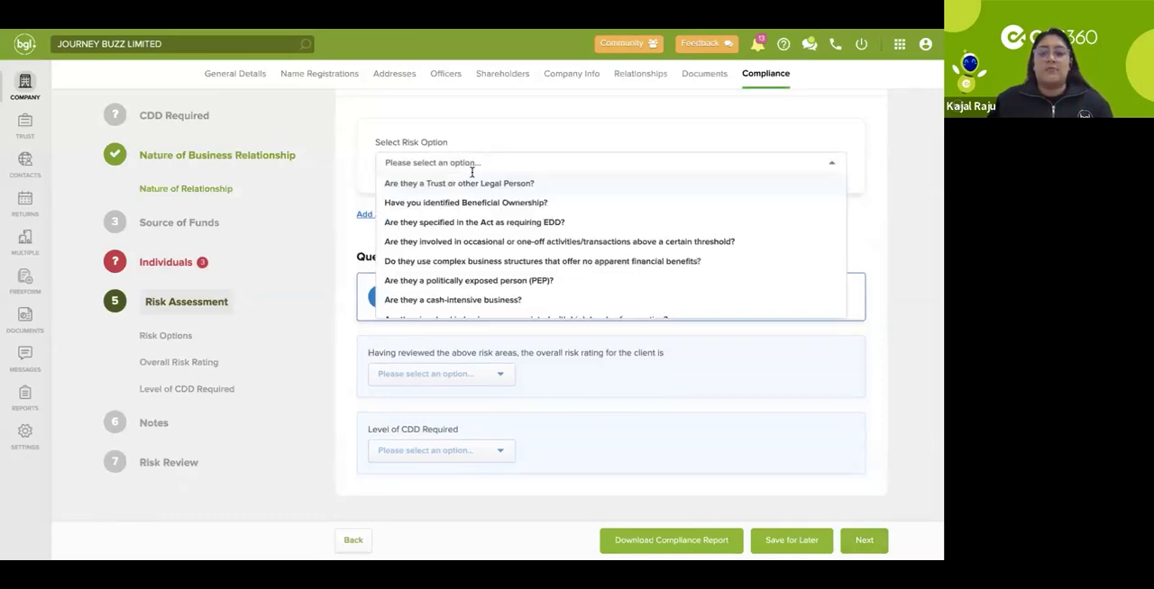
pyautogui.click(500, 135)
pyautogui.scroll(1, 500, 135)
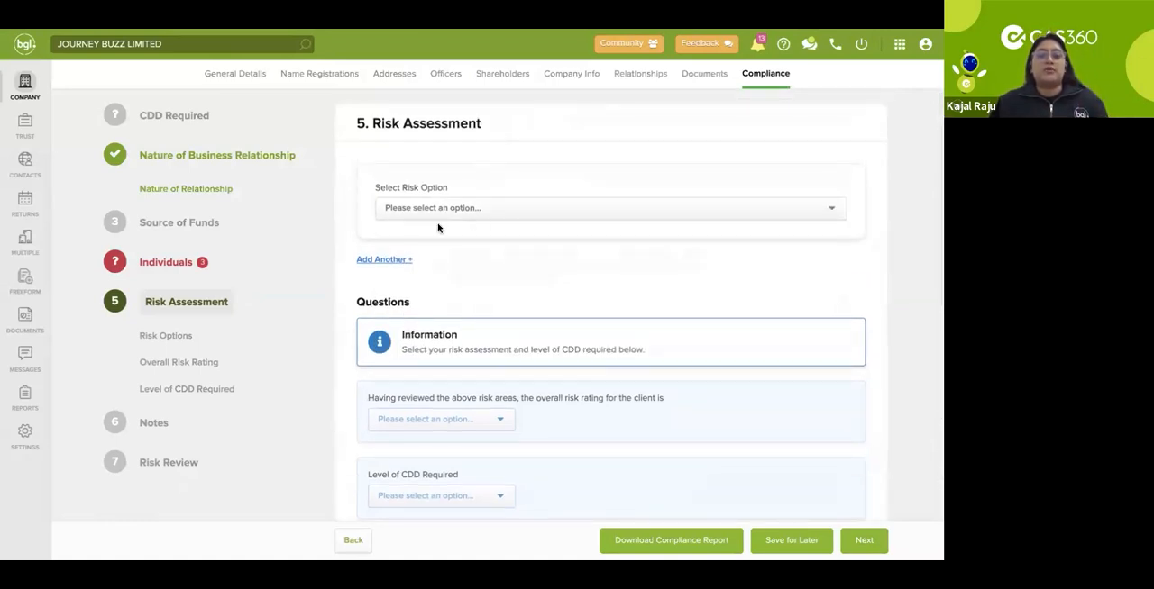
# Step: Review the choices for the client's overall risk rating and the level of CDD required, leaving both unset
pyautogui.scroll(-1, 446, 263)
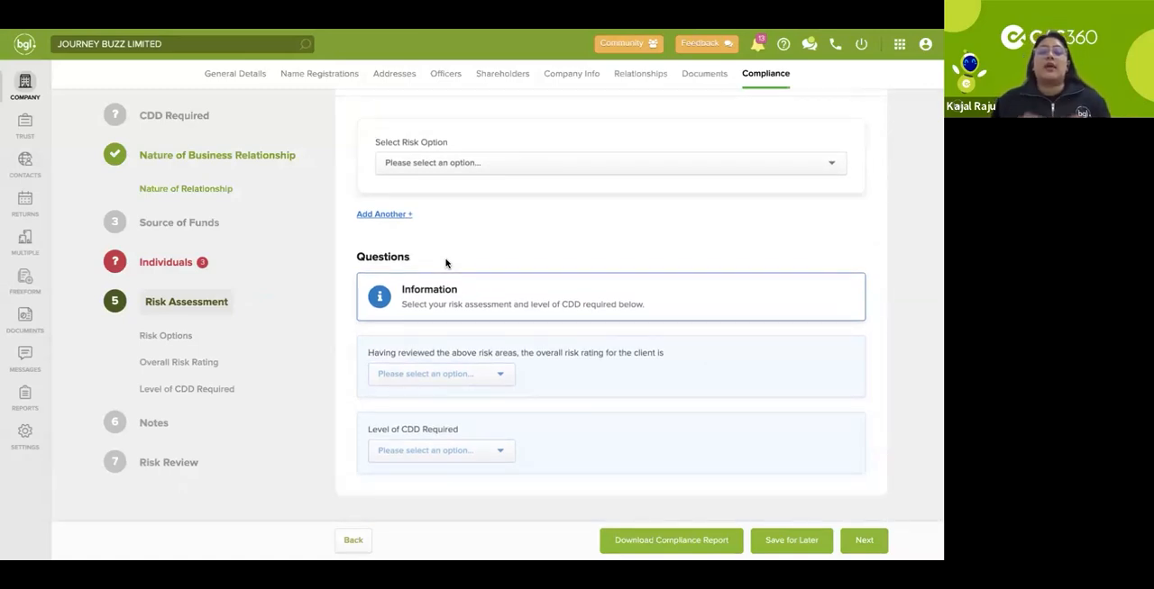
pyautogui.click(489, 374)
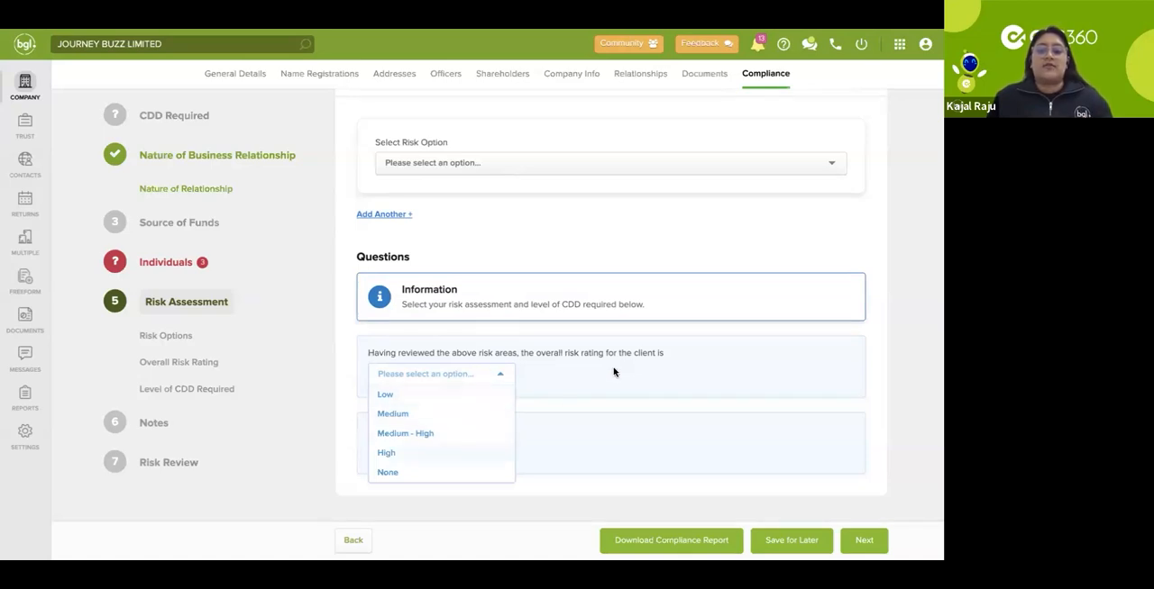
pyautogui.click(535, 408)
pyautogui.click(476, 451)
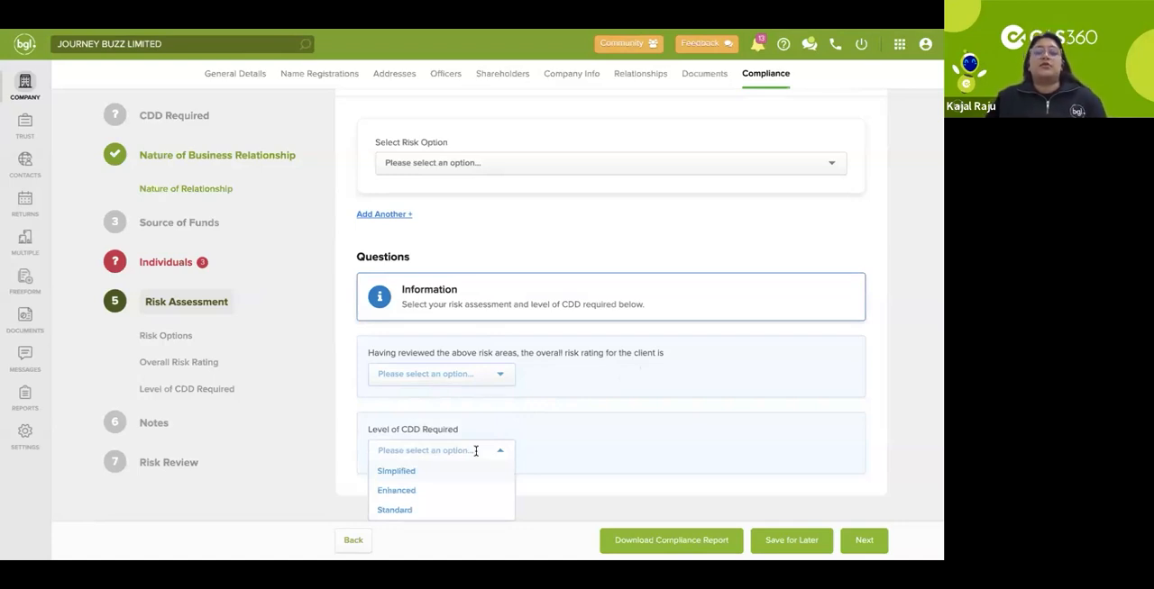
pyautogui.click(577, 443)
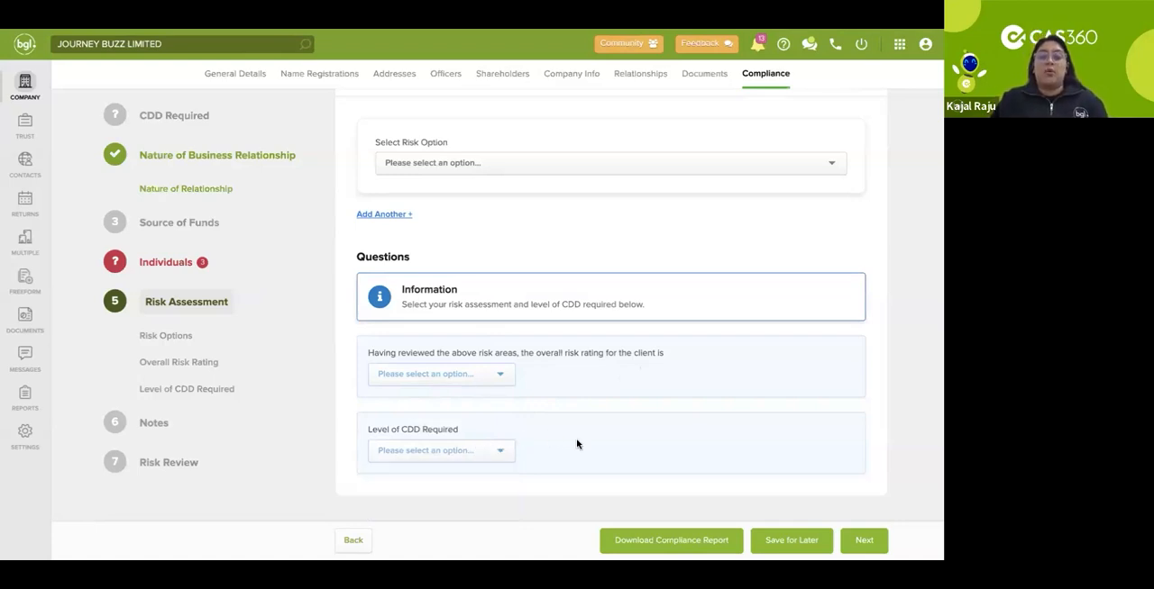
# Step: Proceed through the Notes section to the Risk Review section of the compliance workflow
pyautogui.click(863, 542)
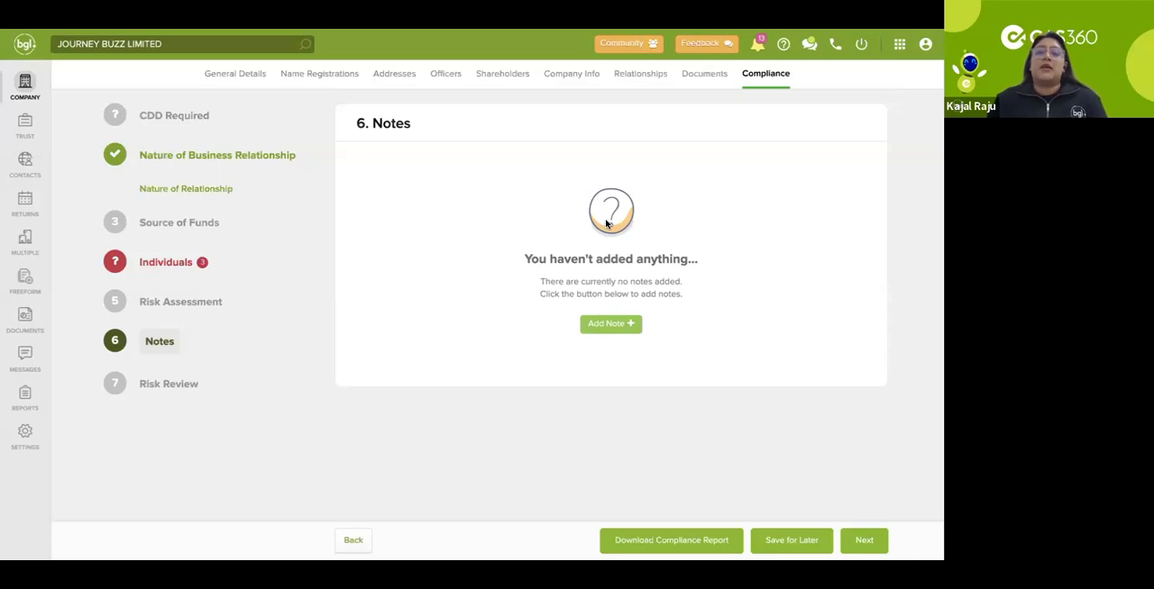
pyautogui.click(869, 544)
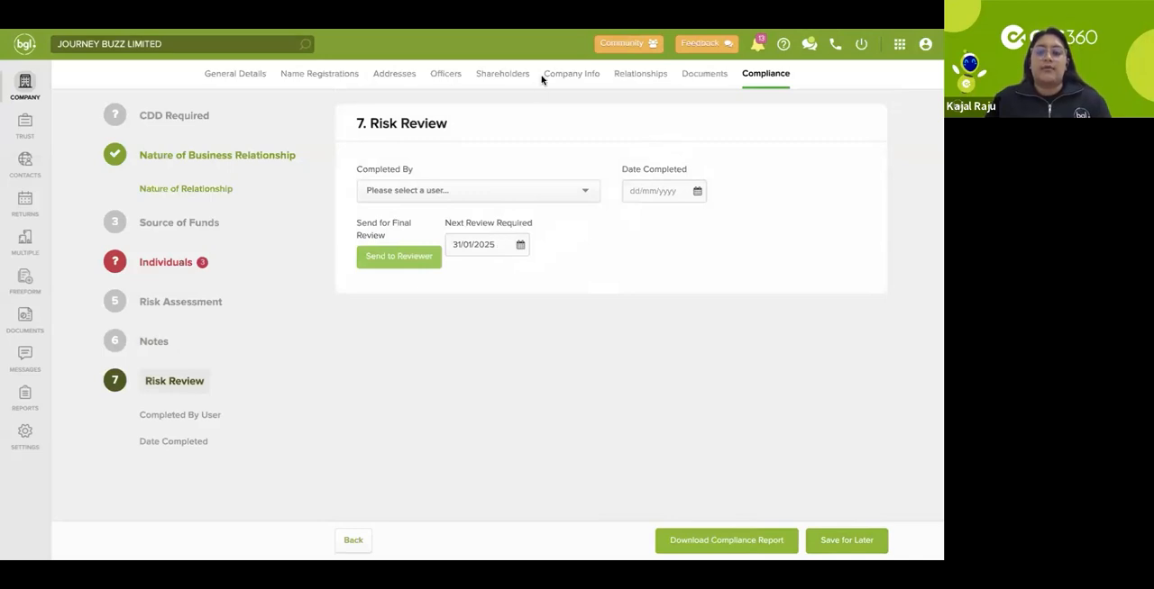
# Step: Leave the company's compliance section and open the listed unit trust from the trust selection
pyautogui.click(25, 90)
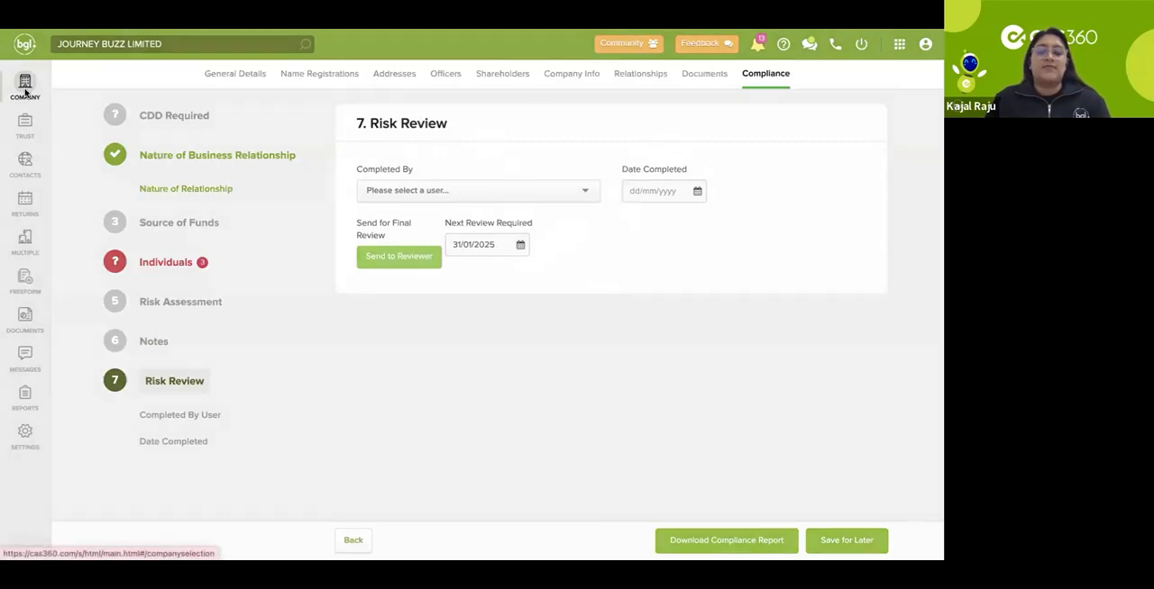
pyautogui.click(297, 205)
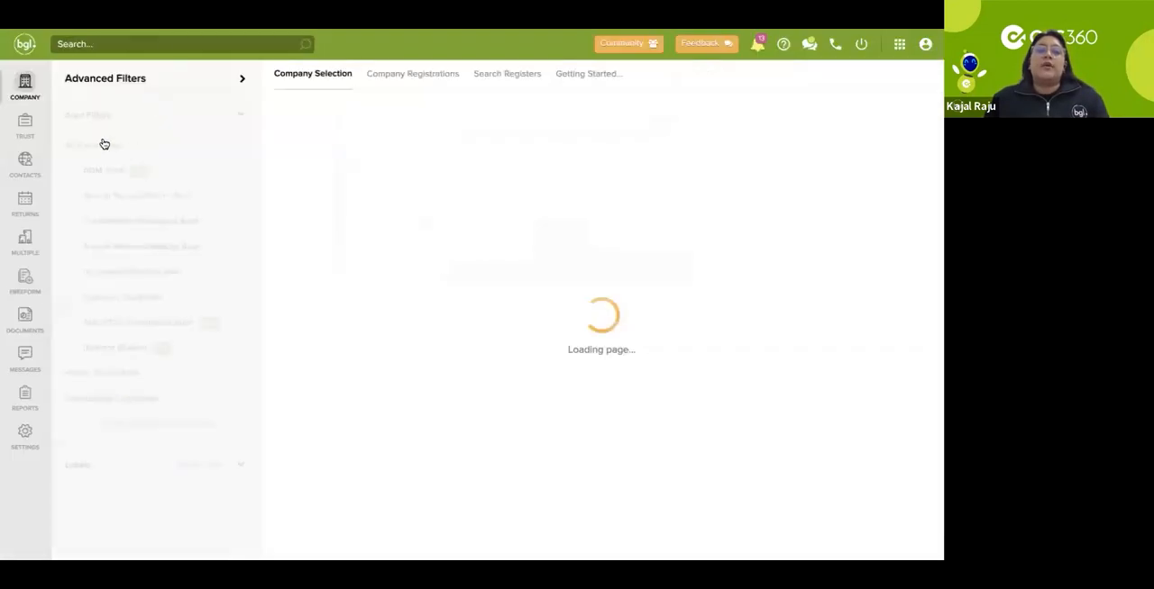
pyautogui.click(28, 129)
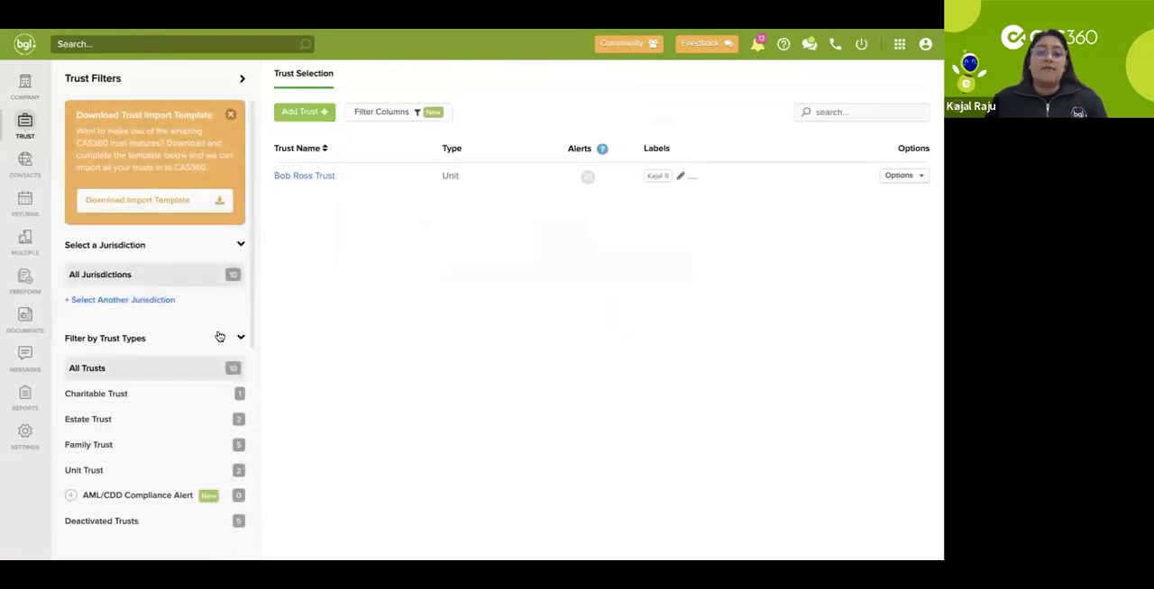
pyautogui.scroll(-1, 219, 336)
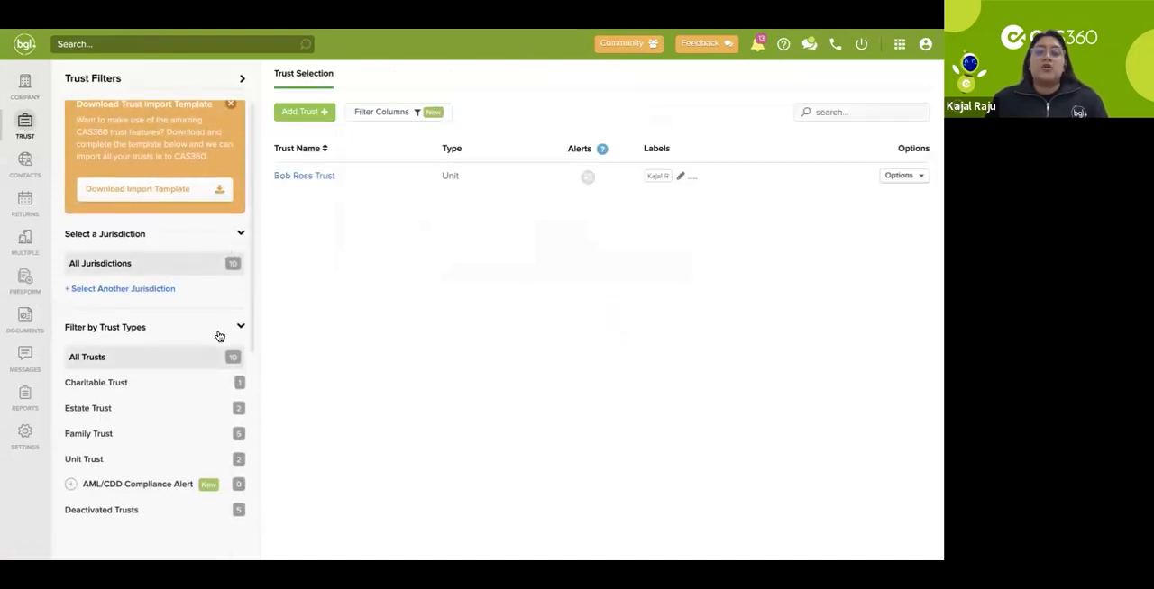
pyautogui.click(315, 178)
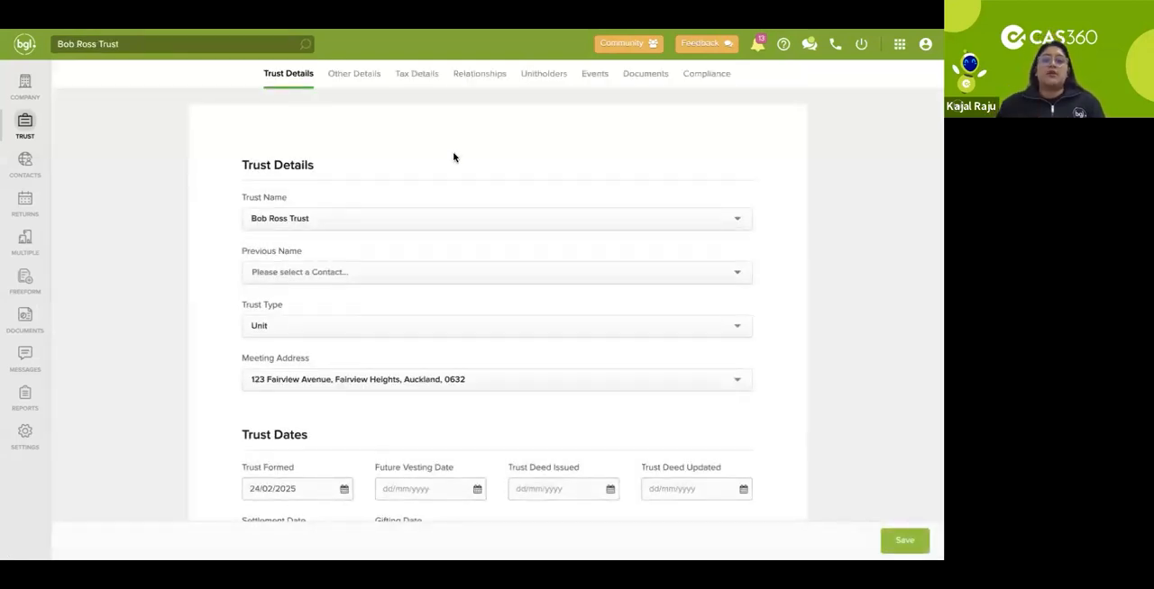
# Step: View the available trust types and the relationship types that can be added to the trust
pyautogui.click(345, 327)
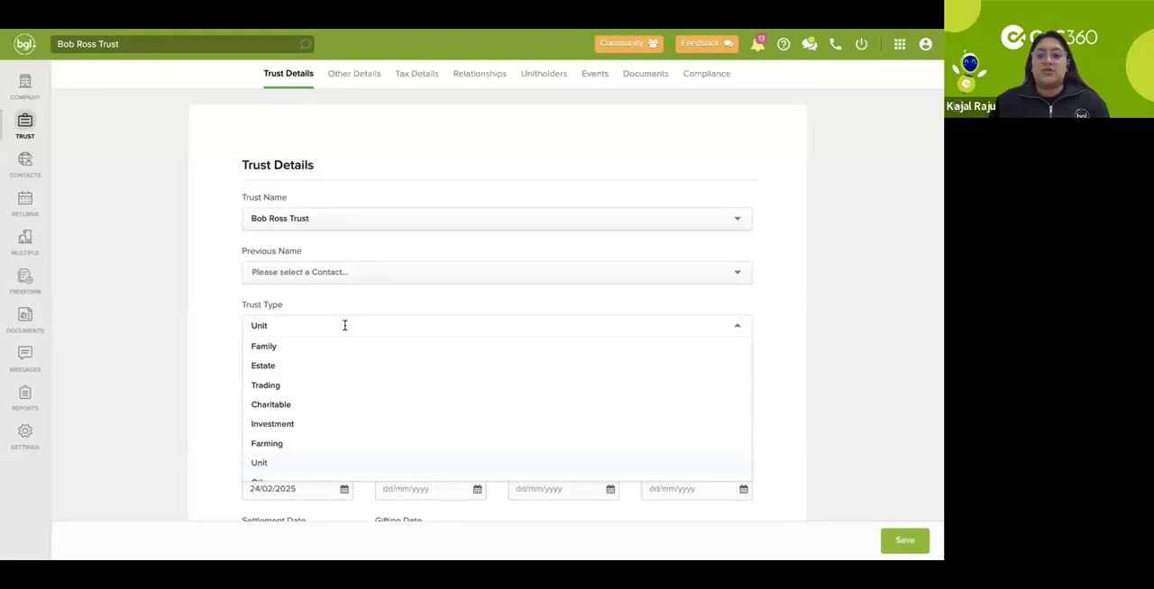
pyautogui.click(348, 321)
pyautogui.click(481, 74)
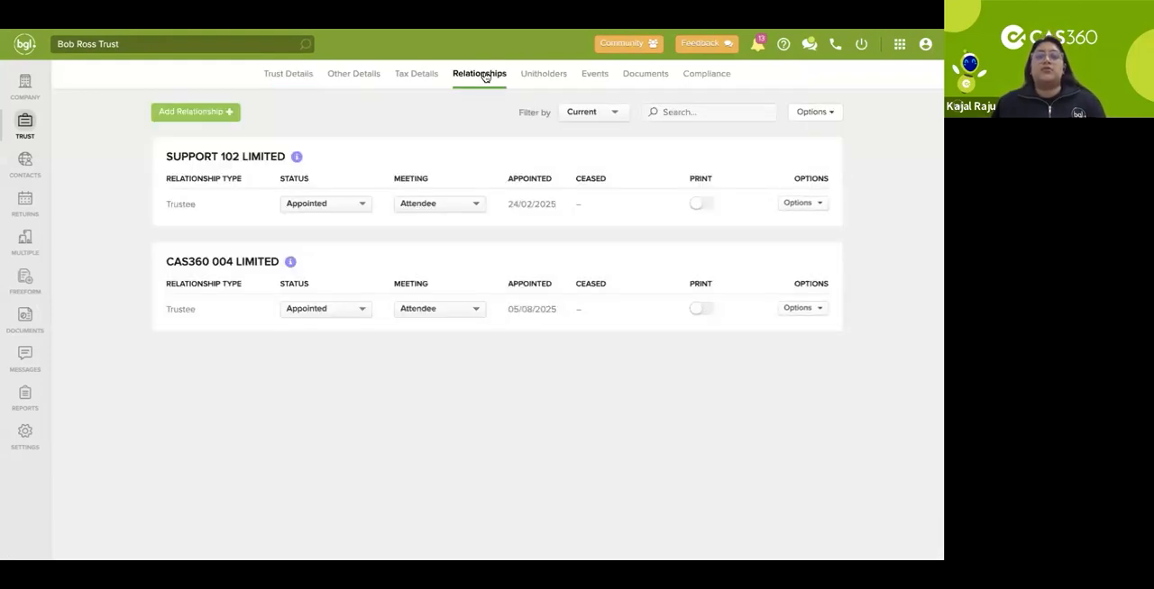
pyautogui.click(226, 112)
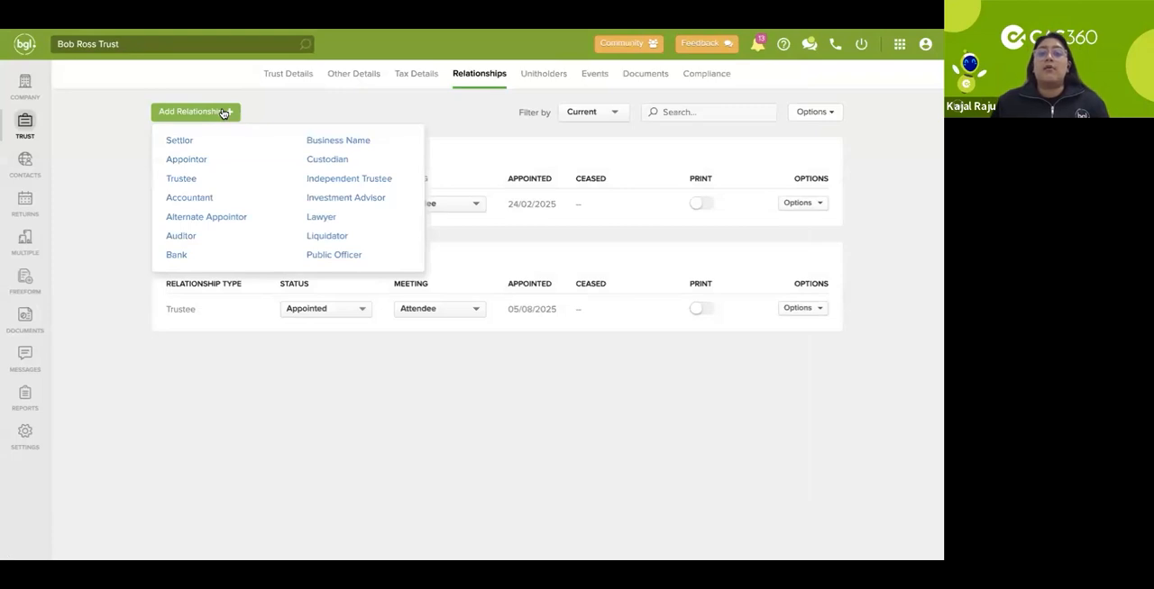
pyautogui.click(269, 114)
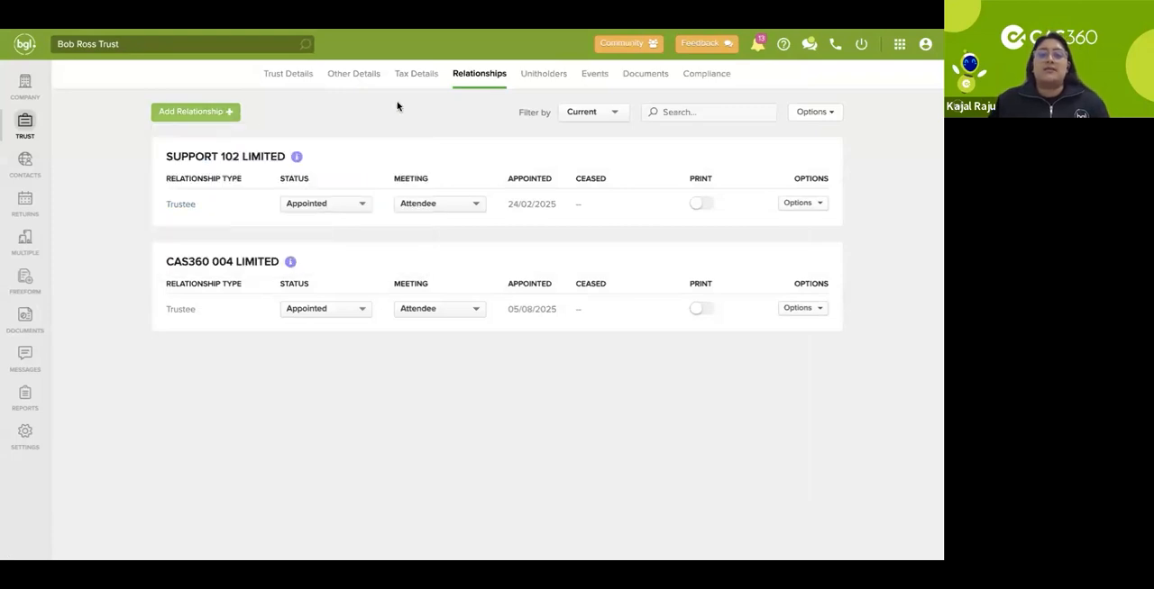
# Step: Start an Issue transaction for the trust's unitholders and select the contact the trust is named after as shareholder
pyautogui.click(546, 76)
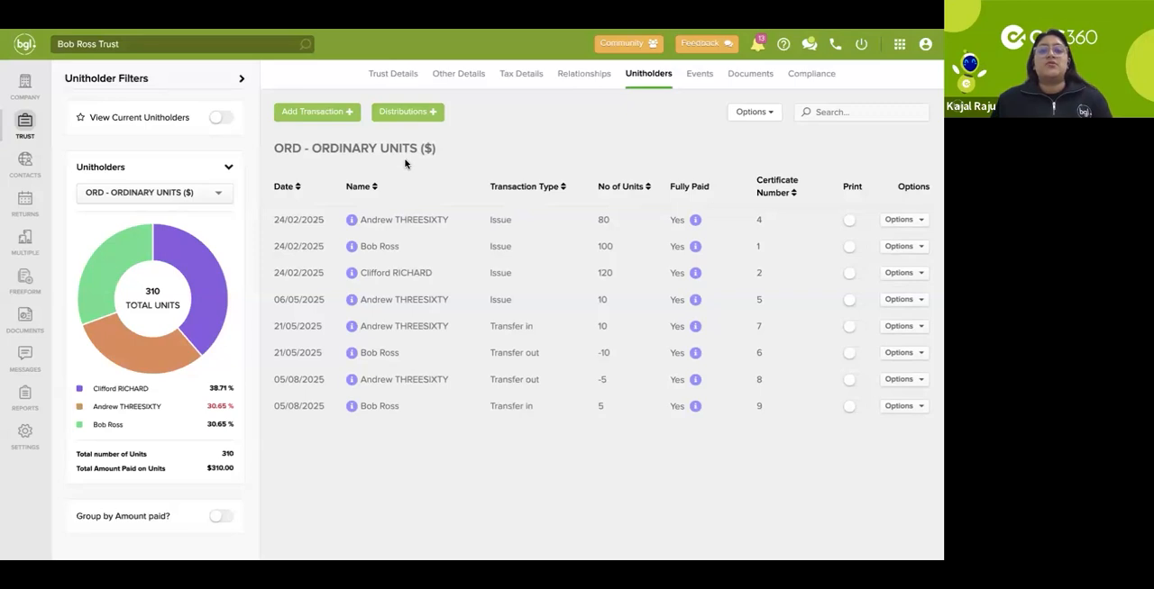
pyautogui.click(343, 115)
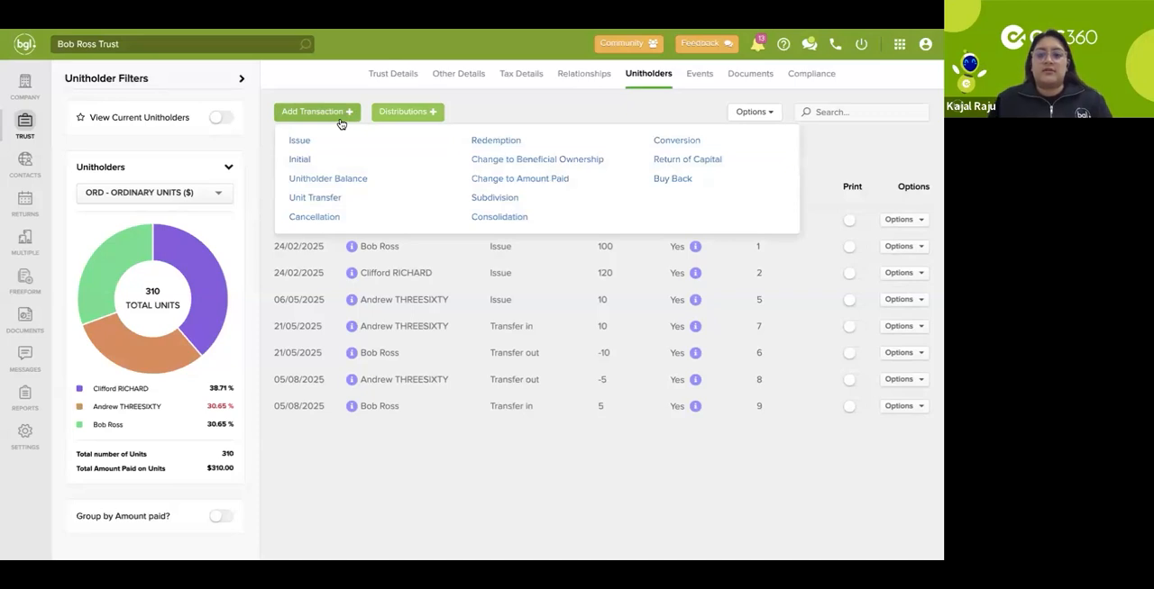
pyautogui.click(315, 137)
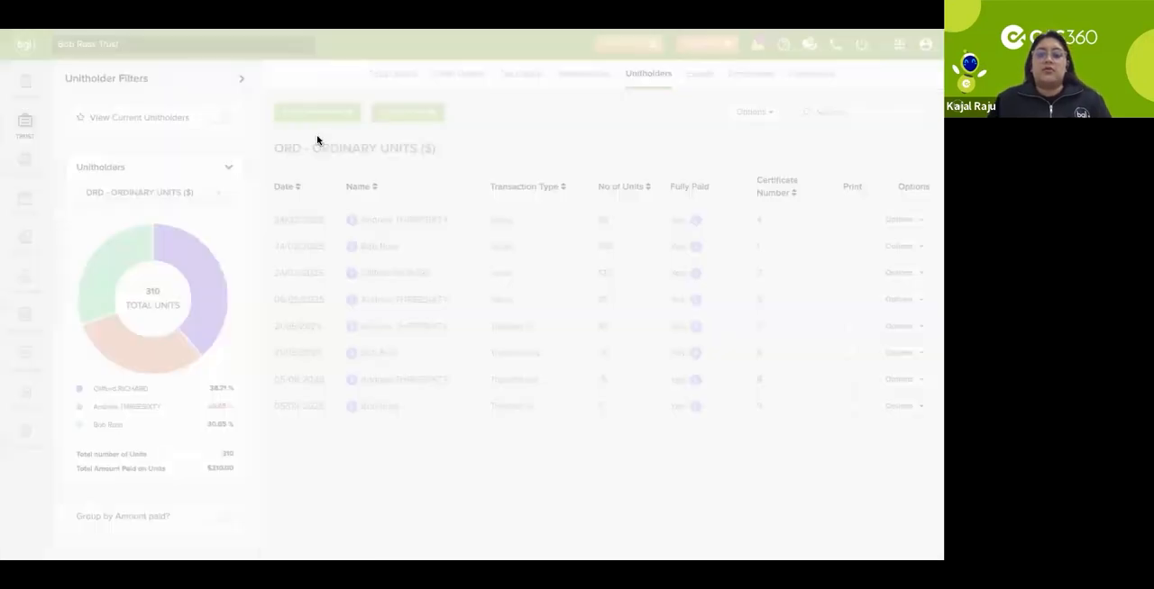
pyautogui.click(325, 236)
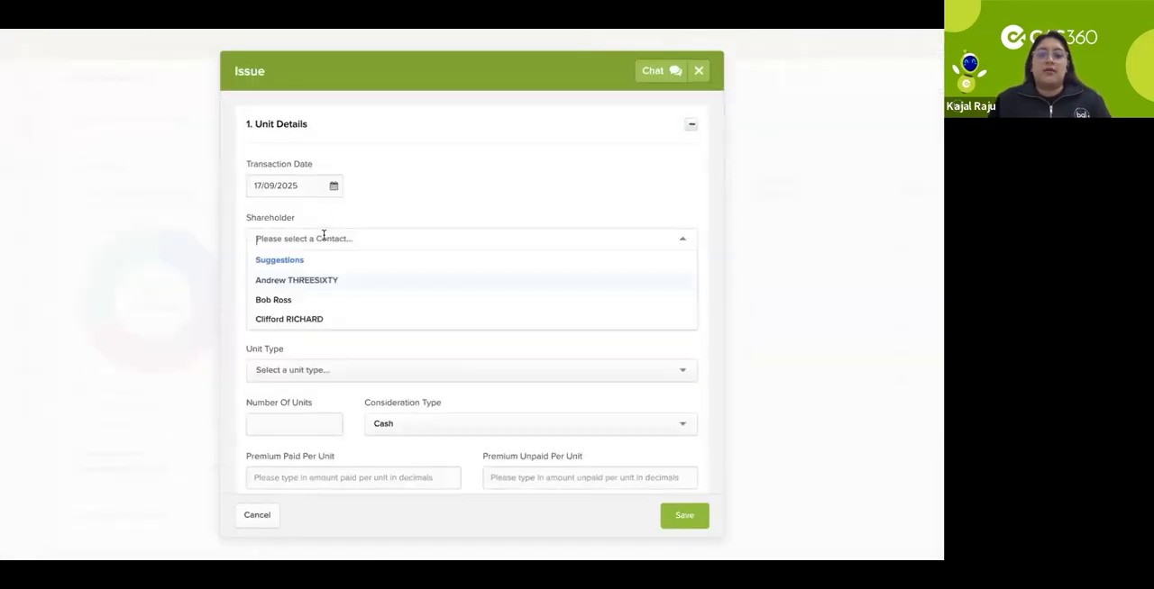
pyautogui.click(299, 303)
# Step: Set the unit type to ORD, ORDINARY UNITS, $1 Fully Paid with 10 units, and save the issue
pyautogui.scroll(-1, 321, 358)
pyautogui.click(309, 301)
pyautogui.click(299, 343)
pyautogui.click(297, 355)
pyautogui.write('10')
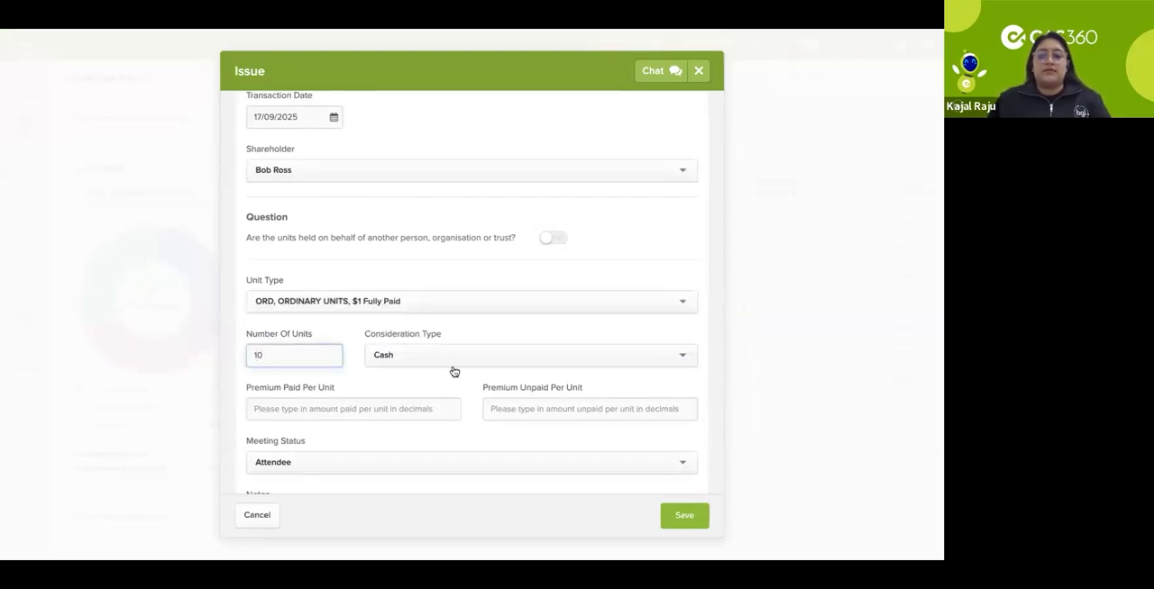
pyautogui.scroll(-1, 478, 380)
pyautogui.scroll(-2, 478, 379)
pyautogui.click(682, 513)
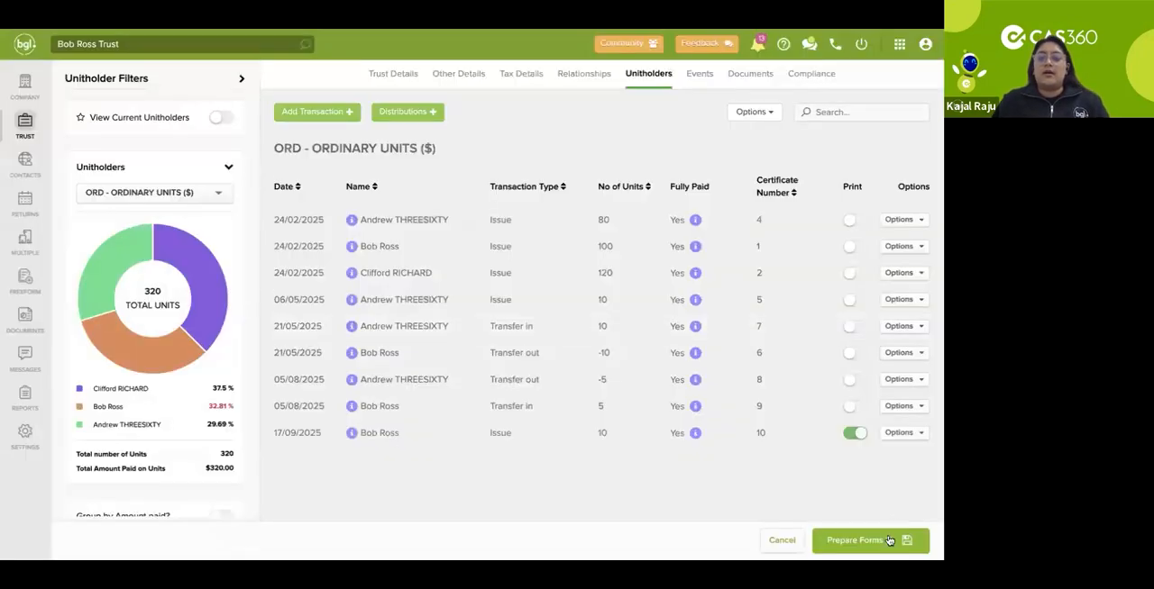
# Step: Proceed to document production for the unit issue and review the list of documents prepared for the trust
pyautogui.click(888, 540)
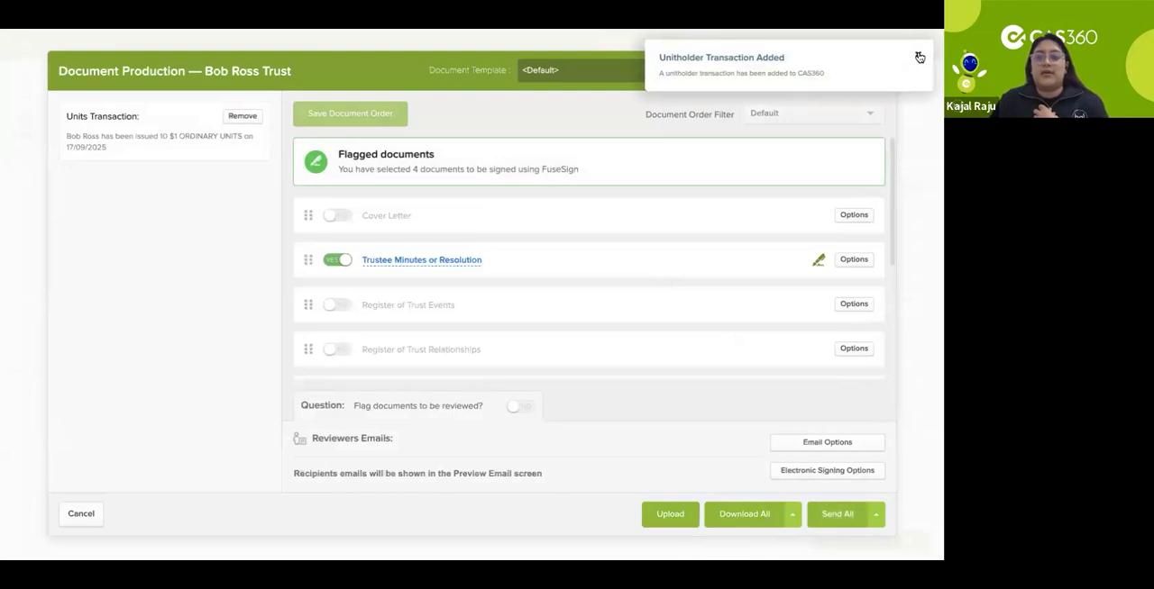
pyautogui.scroll(-2, 624, 185)
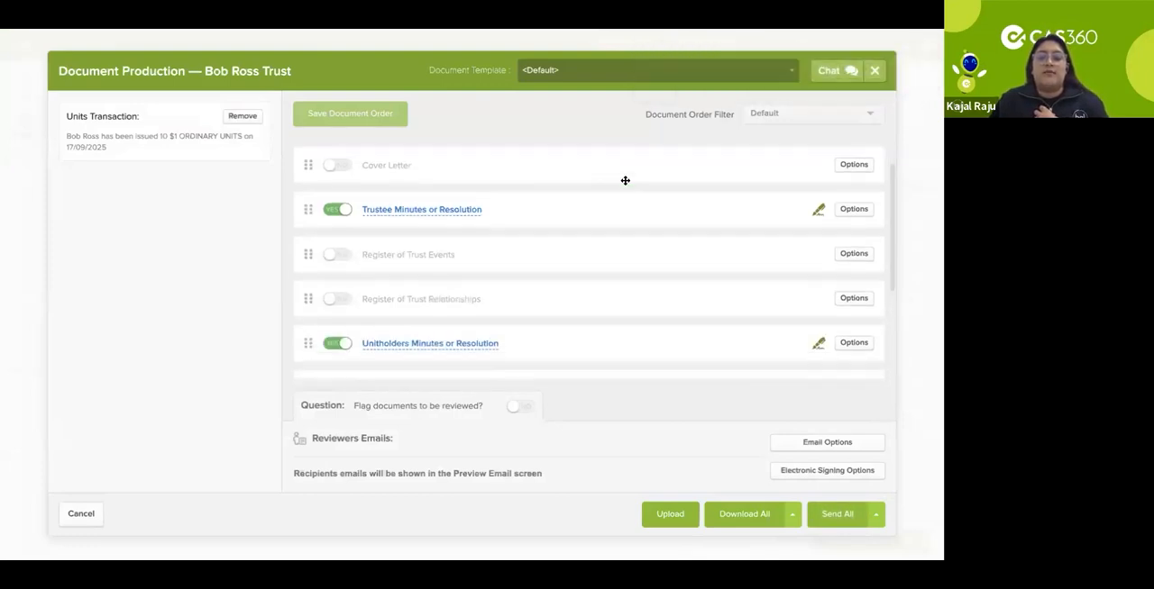
pyautogui.scroll(-1, 624, 185)
pyautogui.scroll(1, 625, 181)
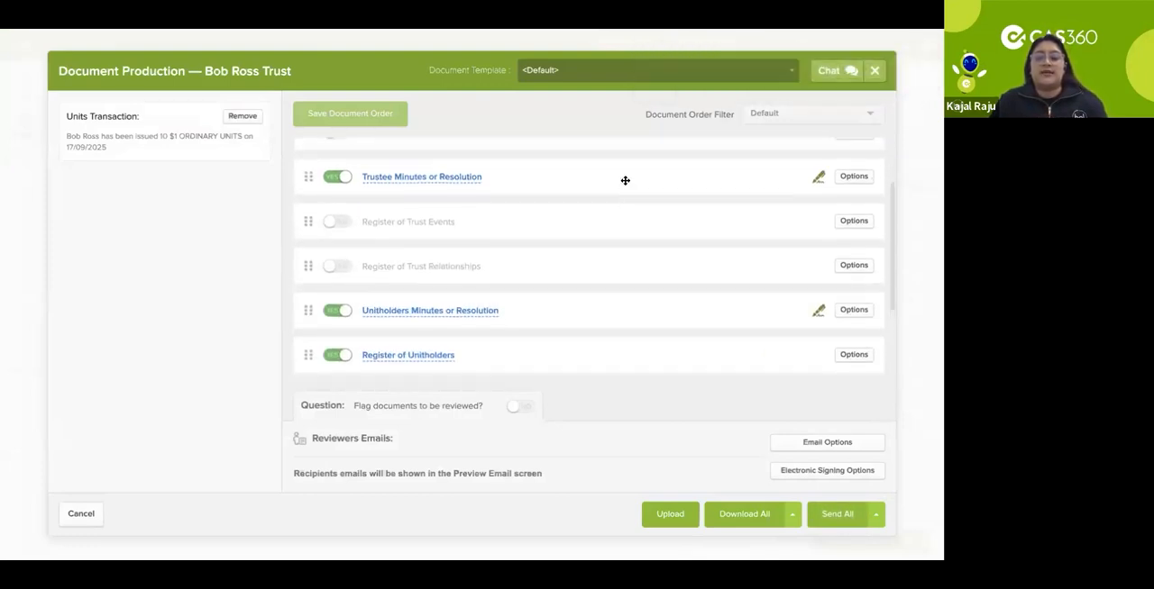
# Step: Preview the Trustee Minutes or Resolution document for the unit issue and return to the document list
pyautogui.click(439, 177)
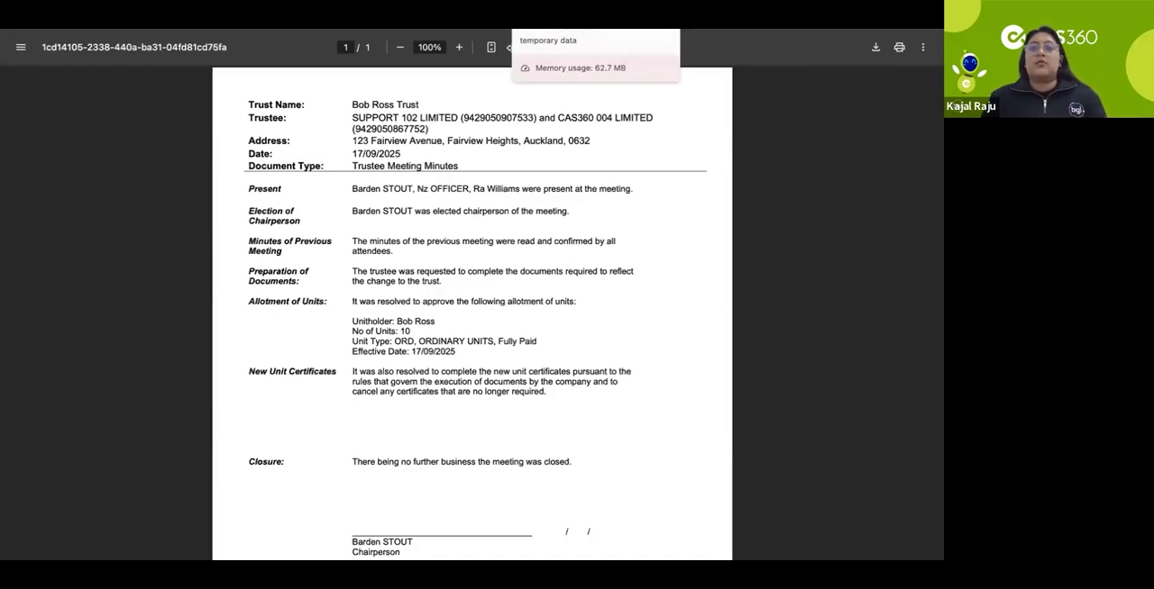
pyautogui.click(545, 11)
pyautogui.scroll(-1, 451, 240)
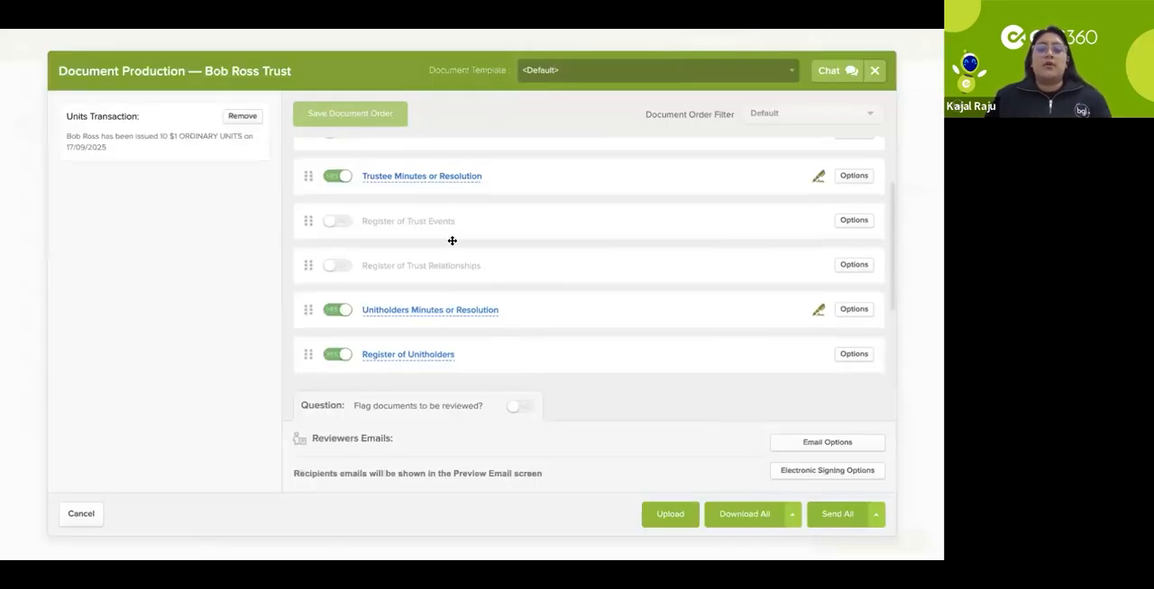
# Step: Preview the Unitholders Minutes or Resolution document and close document production without sending anything
pyautogui.scroll(-1, 422, 265)
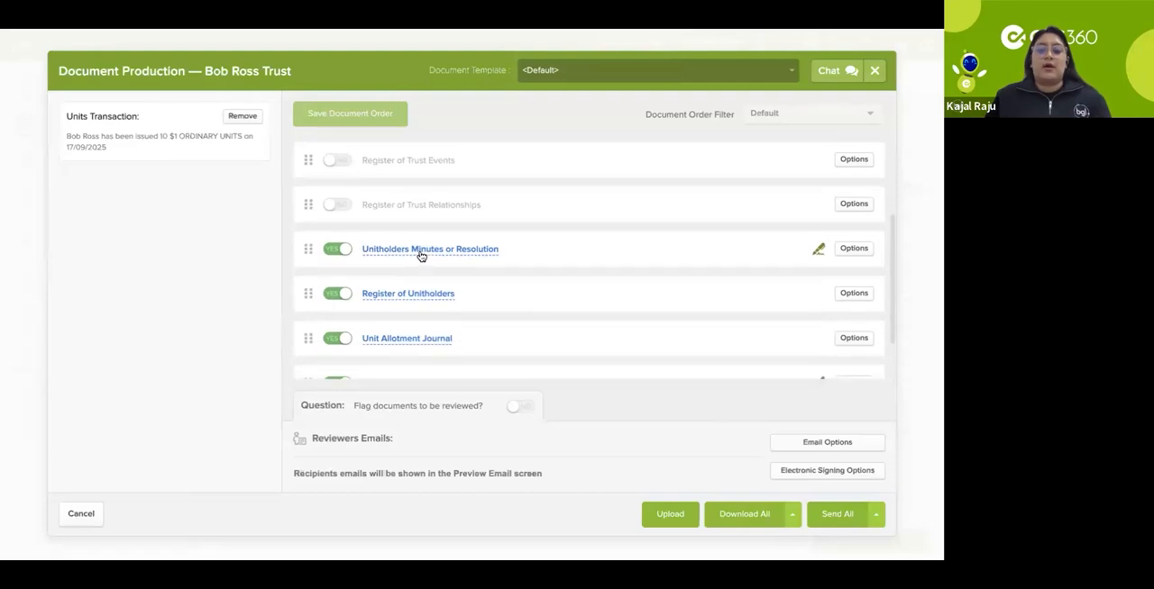
pyautogui.click(420, 256)
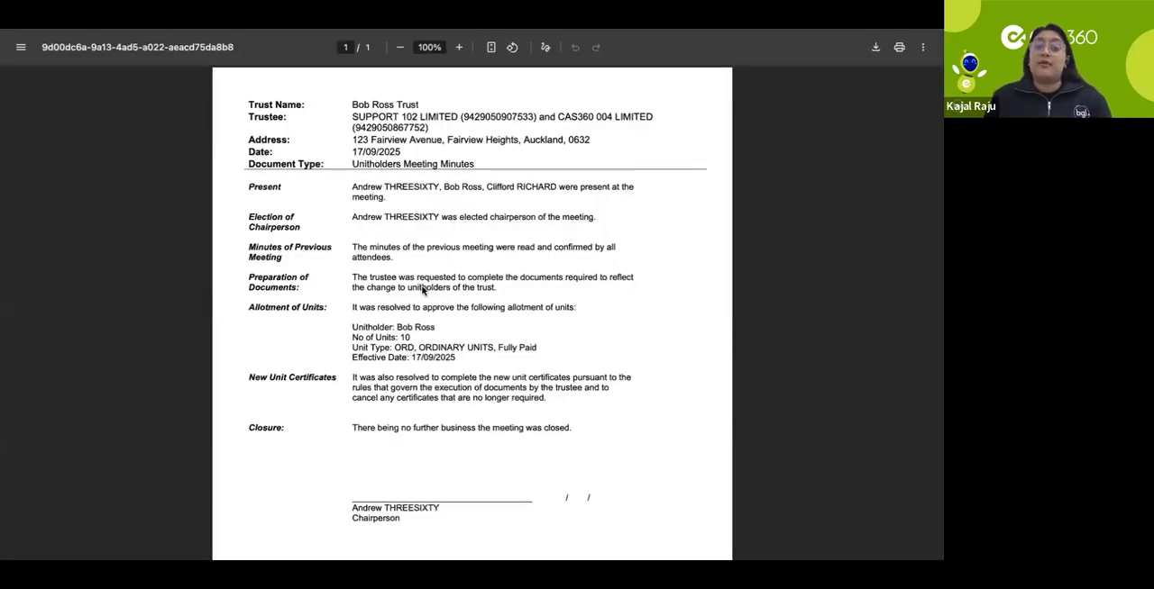
pyautogui.scroll(-1, 490, 256)
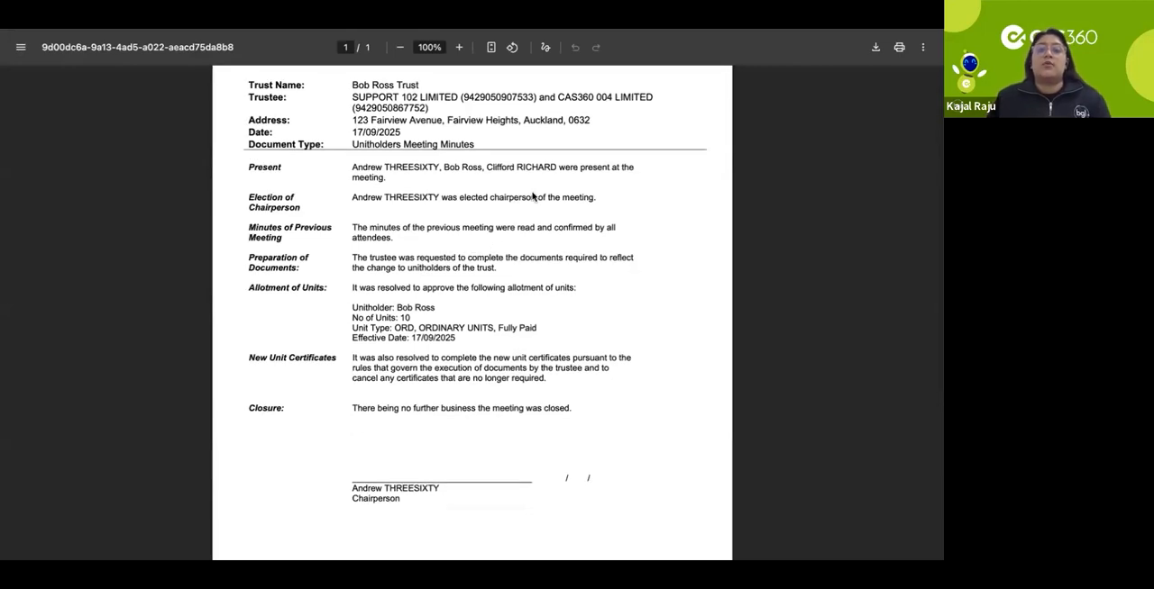
pyautogui.press('super+w')
pyautogui.scroll(-2, 478, 288)
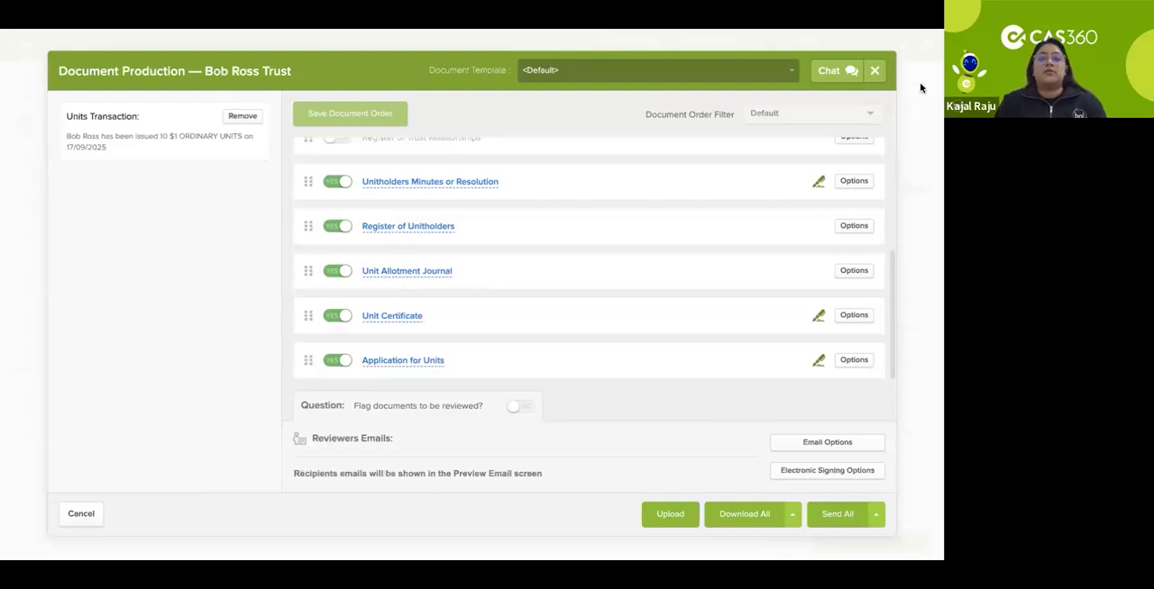
pyautogui.click(875, 71)
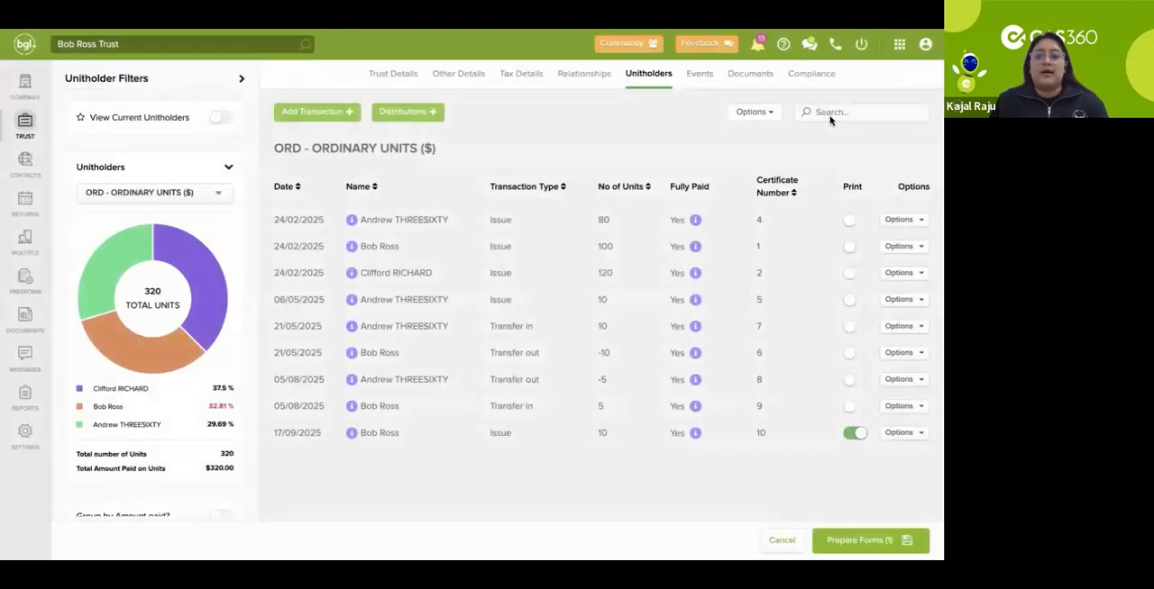
# Step: View the distribution options for unitholders and the asset, gift, liability and other event types available for the trust
pyautogui.click(436, 115)
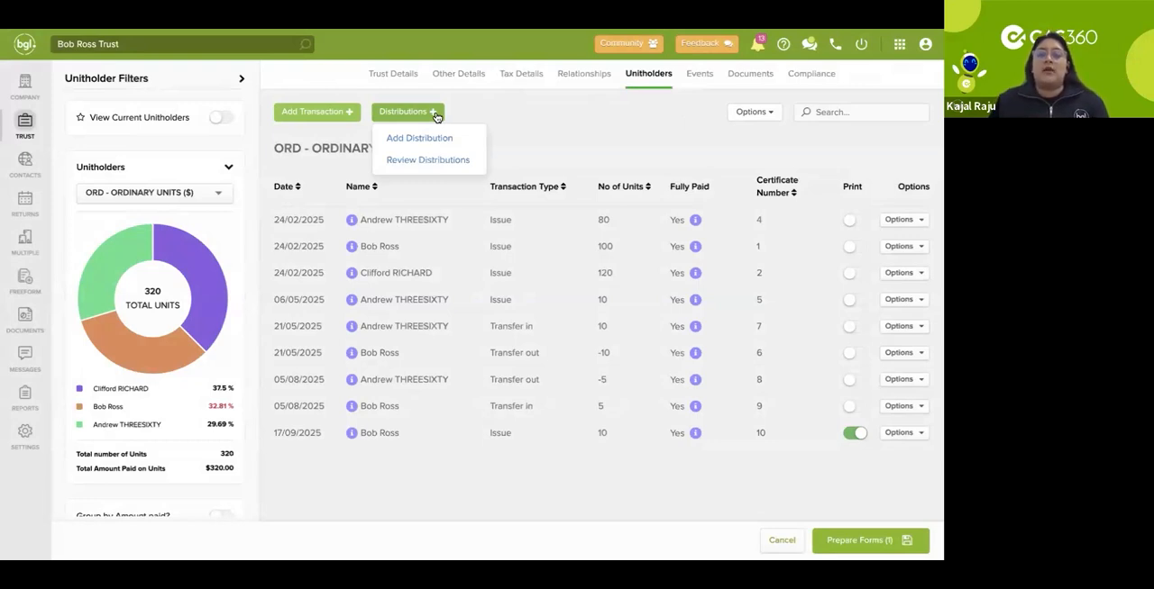
pyautogui.click(694, 81)
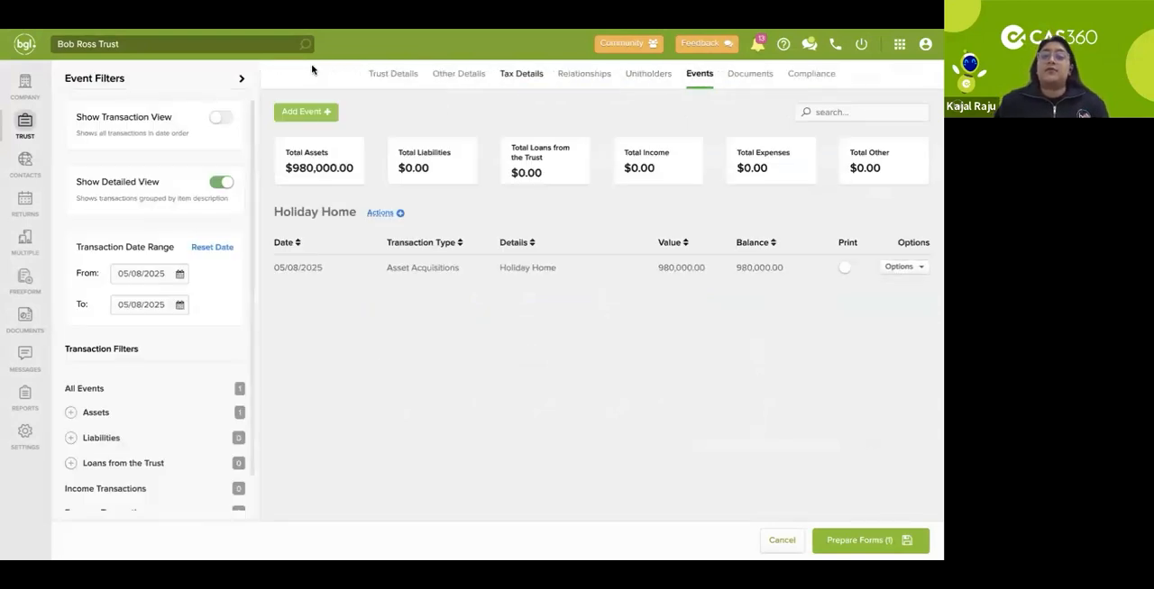
pyautogui.click(322, 112)
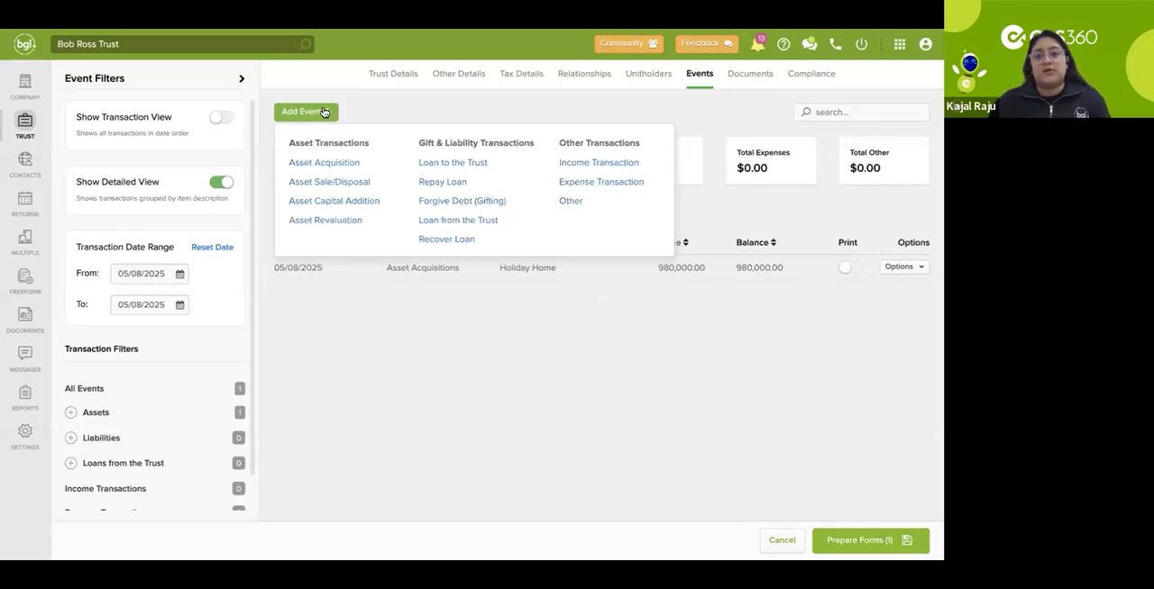
# Step: Look at the trust's stored documents and its AML/CFT and CDD compliance section
pyautogui.click(744, 86)
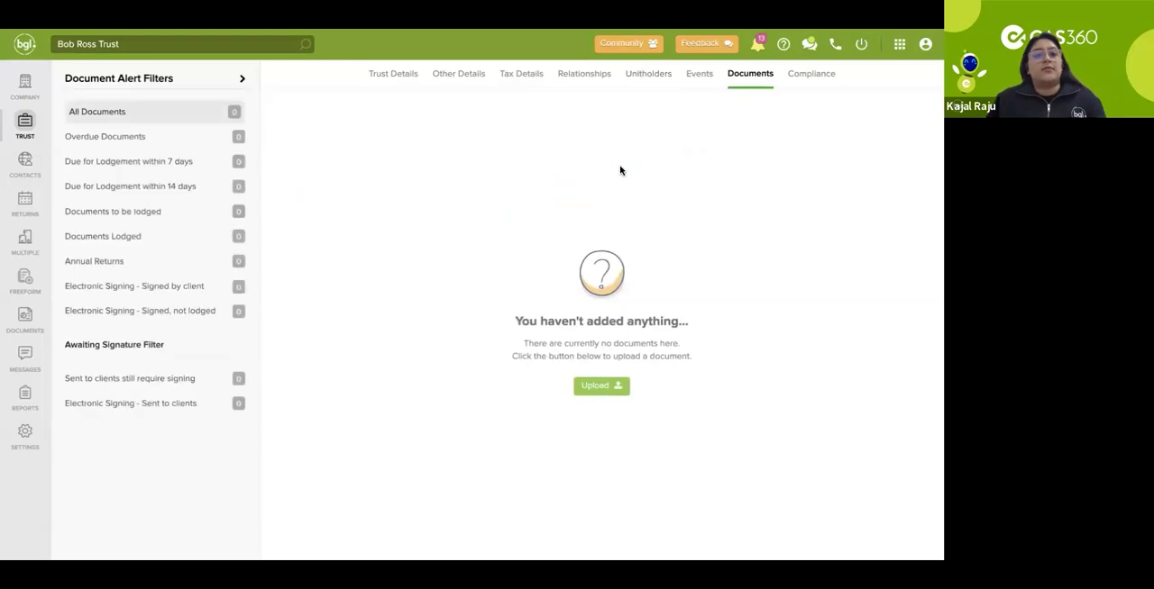
pyautogui.click(811, 81)
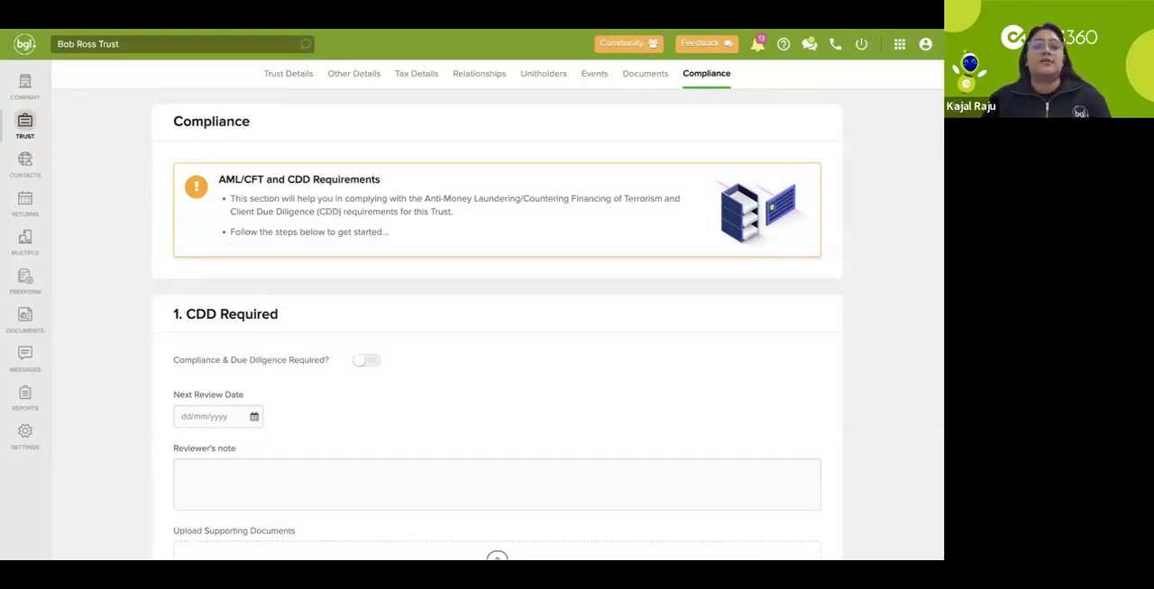
# Step: Switch to the Google Slides deck CAS 360 Webinar with SBA and start the slideshow from slide 8
pyautogui.click(396, 31)
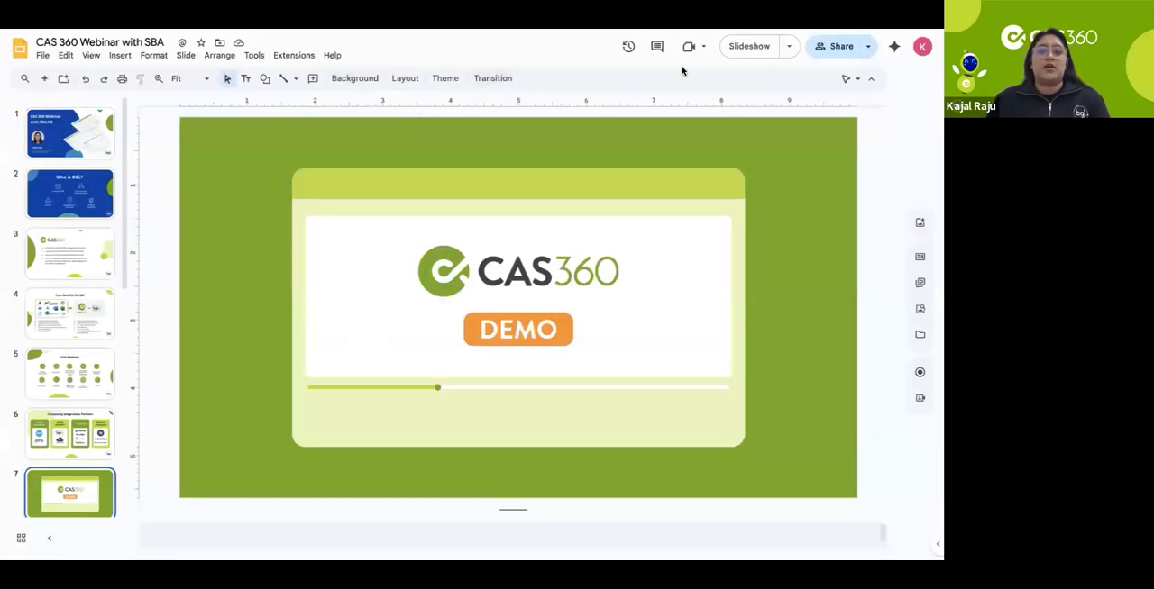
pyautogui.scroll(-1, 65, 292)
pyautogui.scroll(-2, 64, 292)
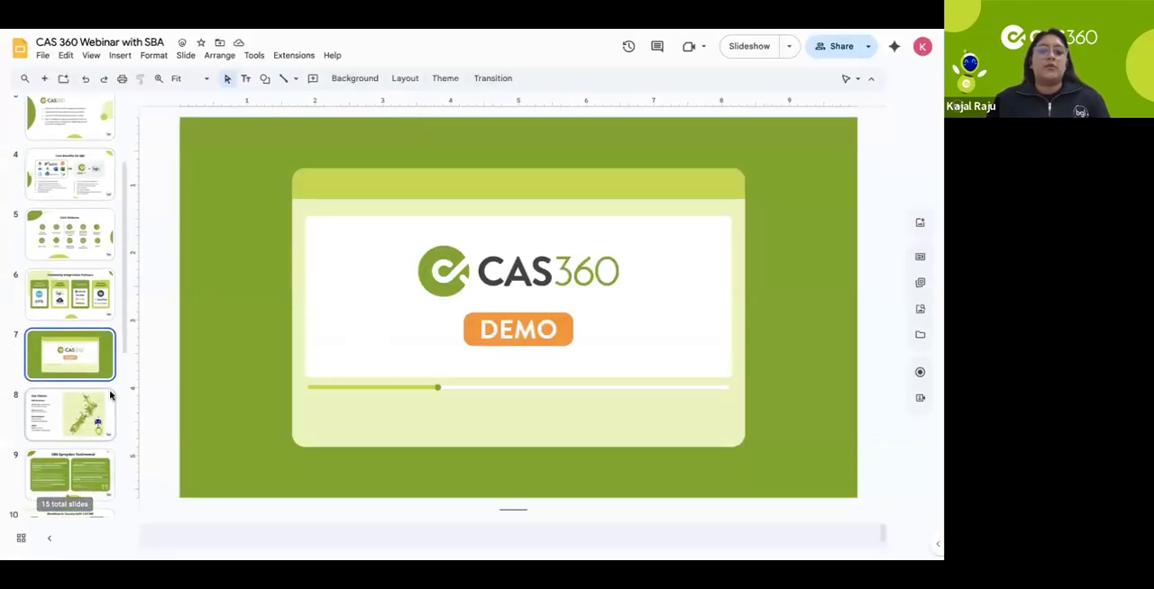
pyautogui.click(108, 401)
pyautogui.click(747, 46)
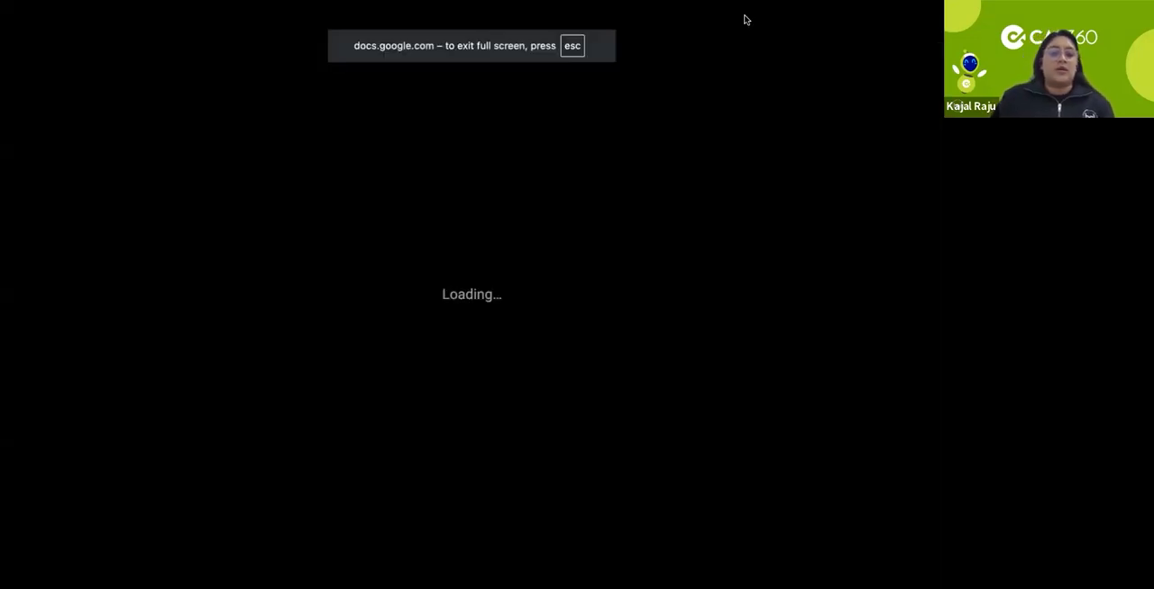